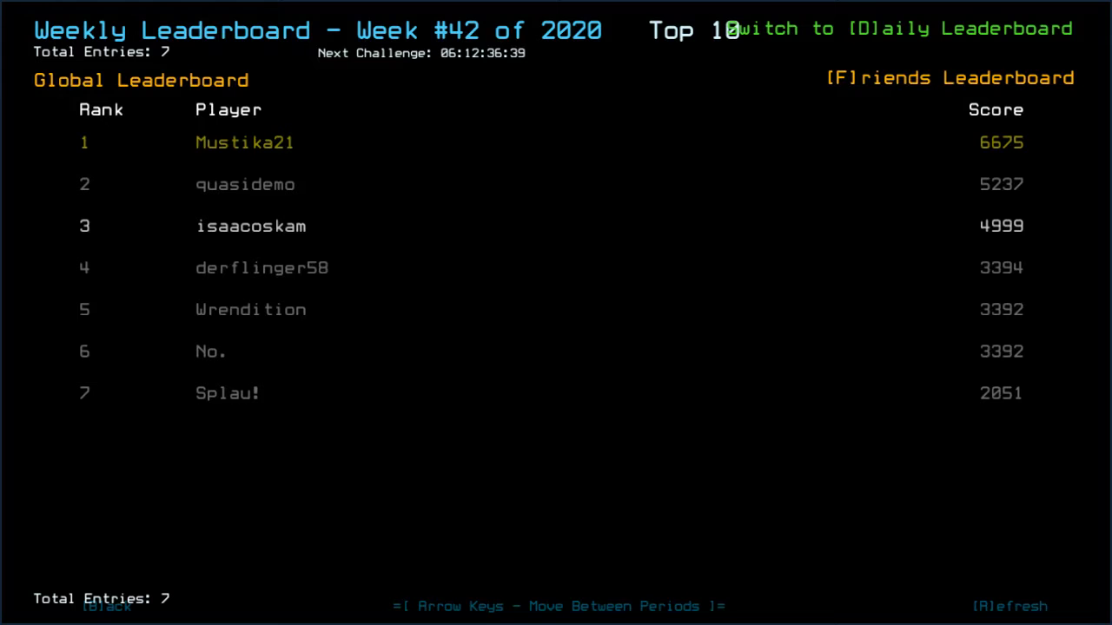
# Step: Switch from the week #42 rankings to the 10/18/2020 daily global leaderboard
pyautogui.press('d')
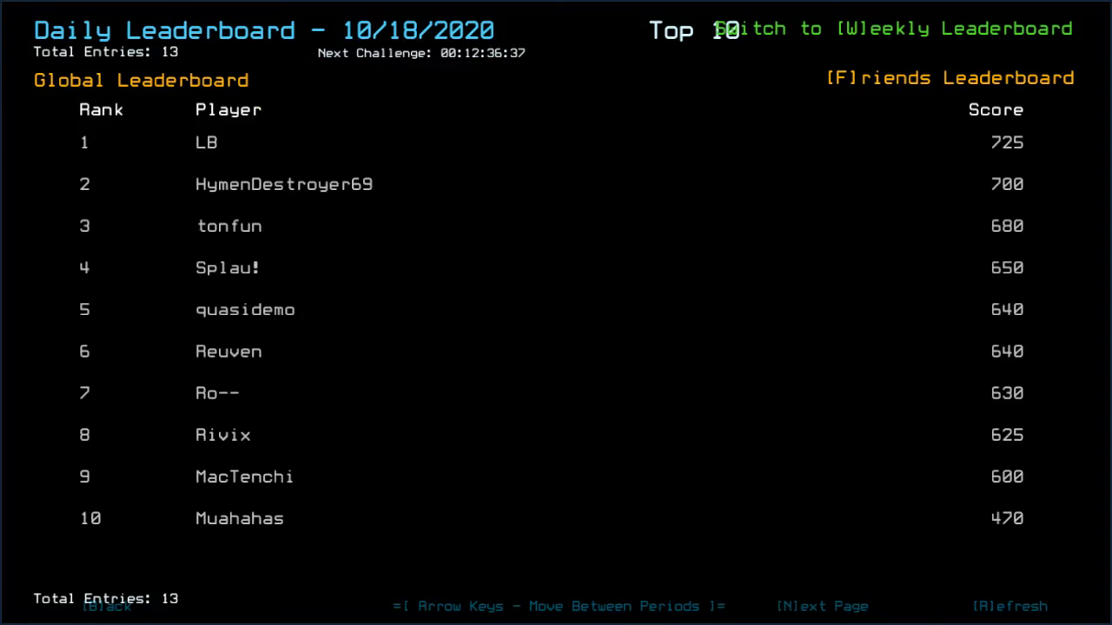
# Step: Step the daily leaderboard back to 10/17/2020, showing the top 10 of 33 entries
pyautogui.press('Left')
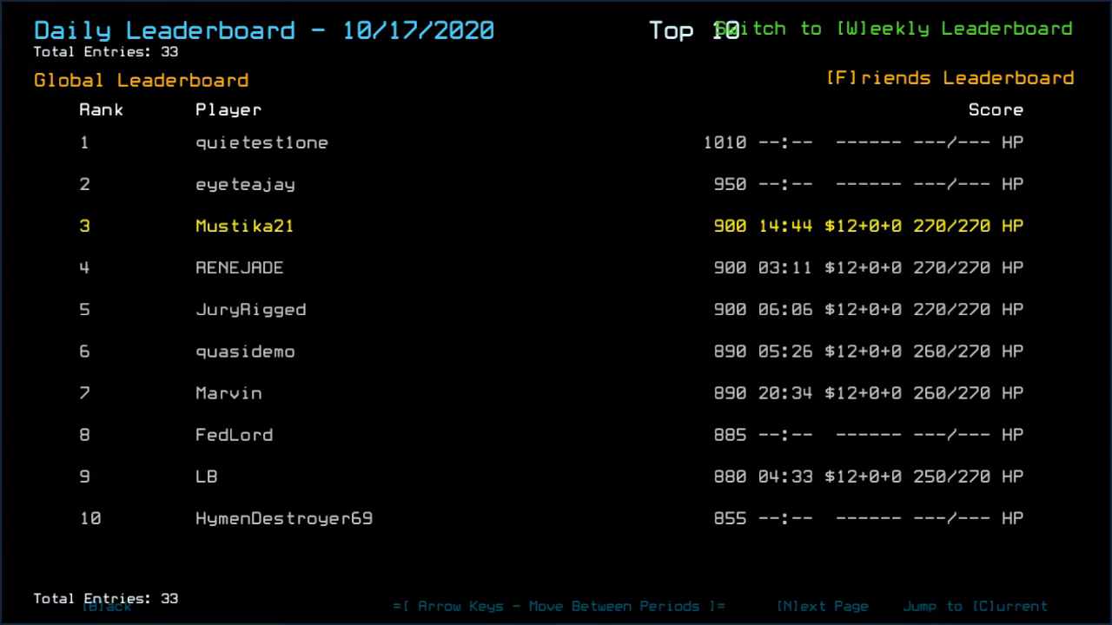
# Step: Leave the leaderboards via the friends board for the docked drones Cliff, HAL and Ron
pyautogui.press('f')
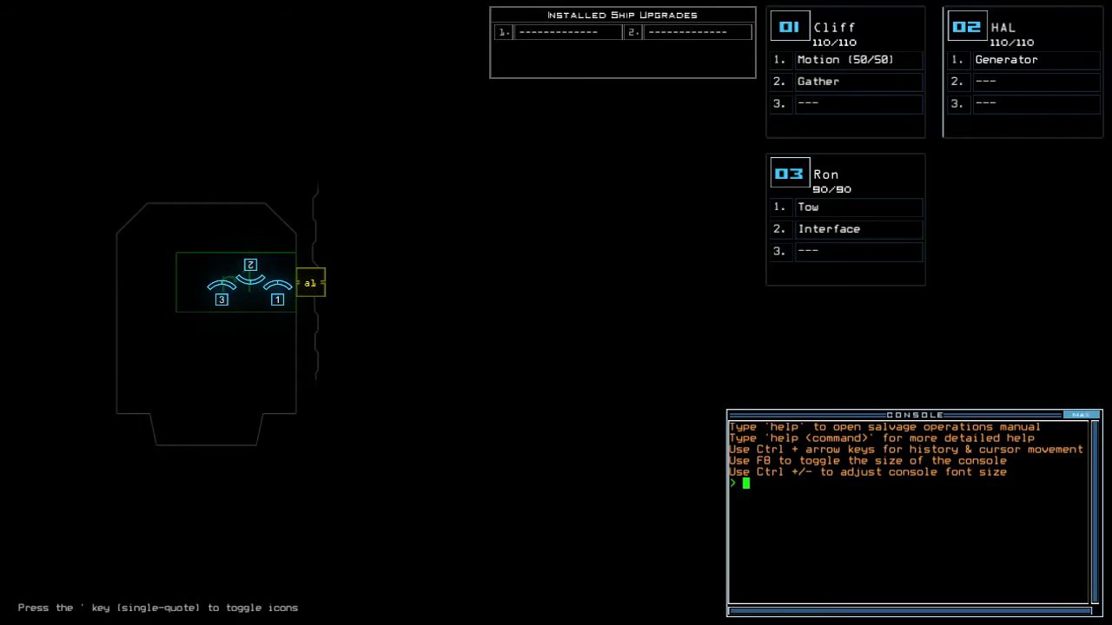
# Step: Set graphics Quality and Clutter to Medium through the pause-menu Options, then resume play
pyautogui.press('Escape')
pyautogui.press('o')
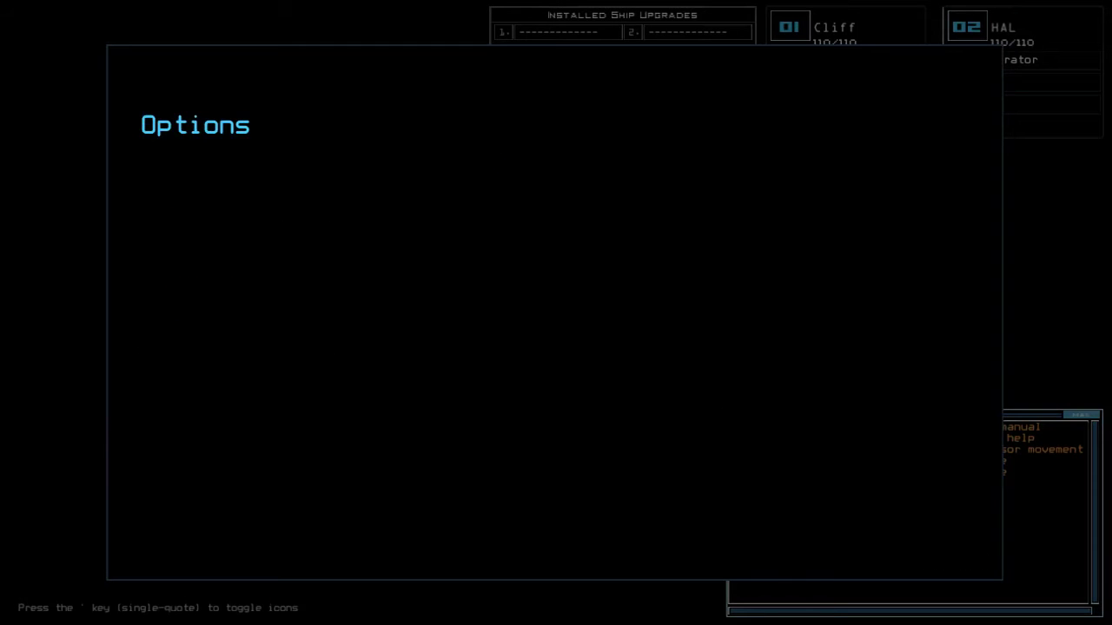
pyautogui.press('g')
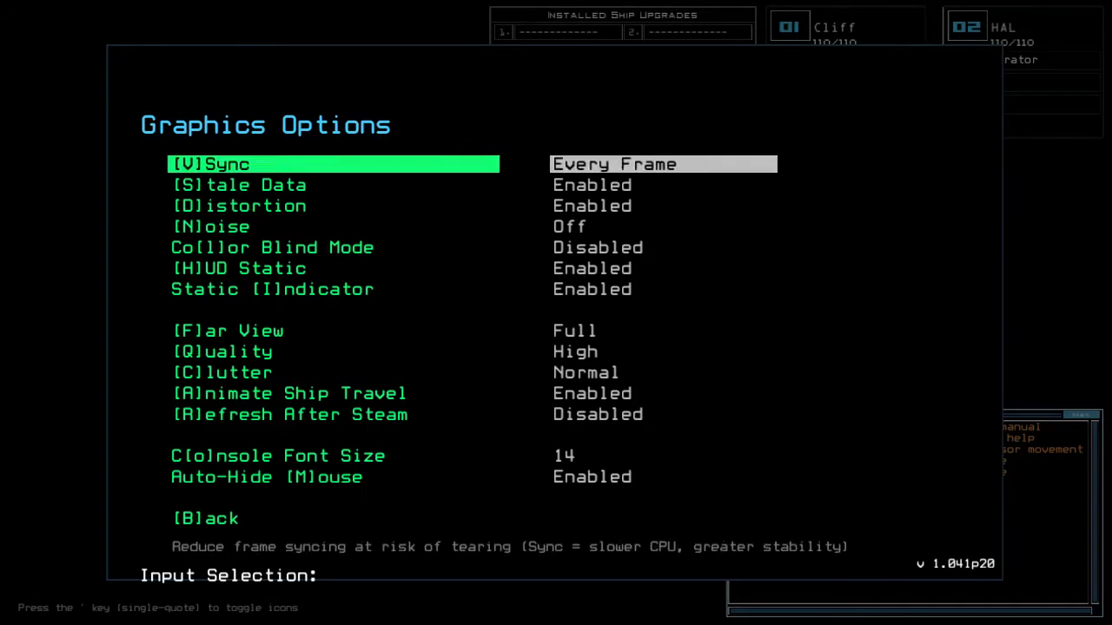
pyautogui.press('q')
pyautogui.press('c')
pyautogui.press('b')
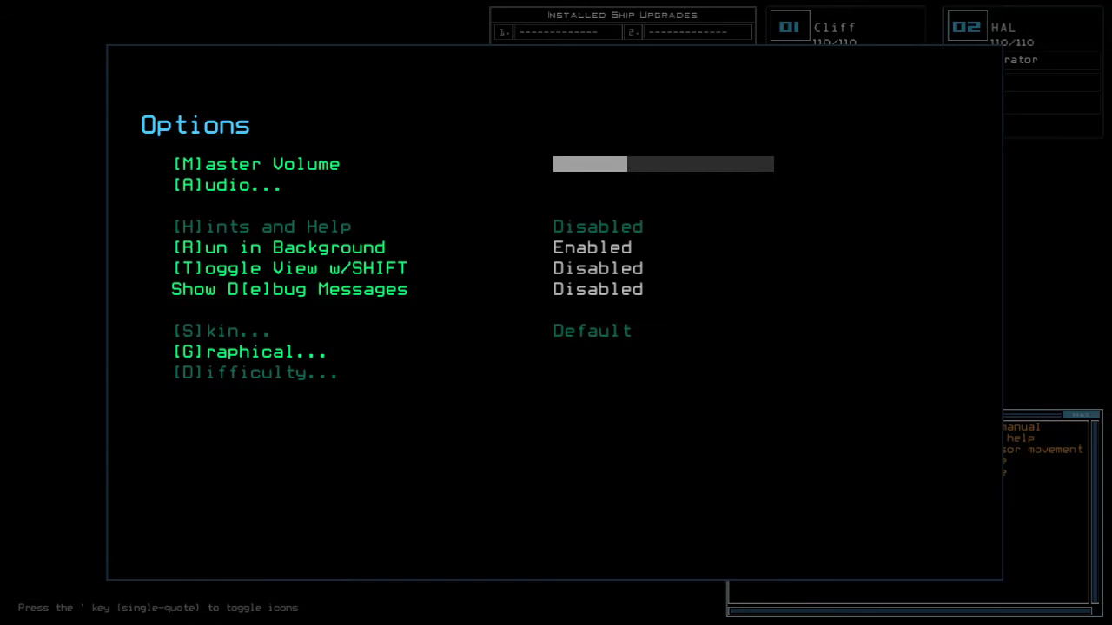
pyautogui.press('b')
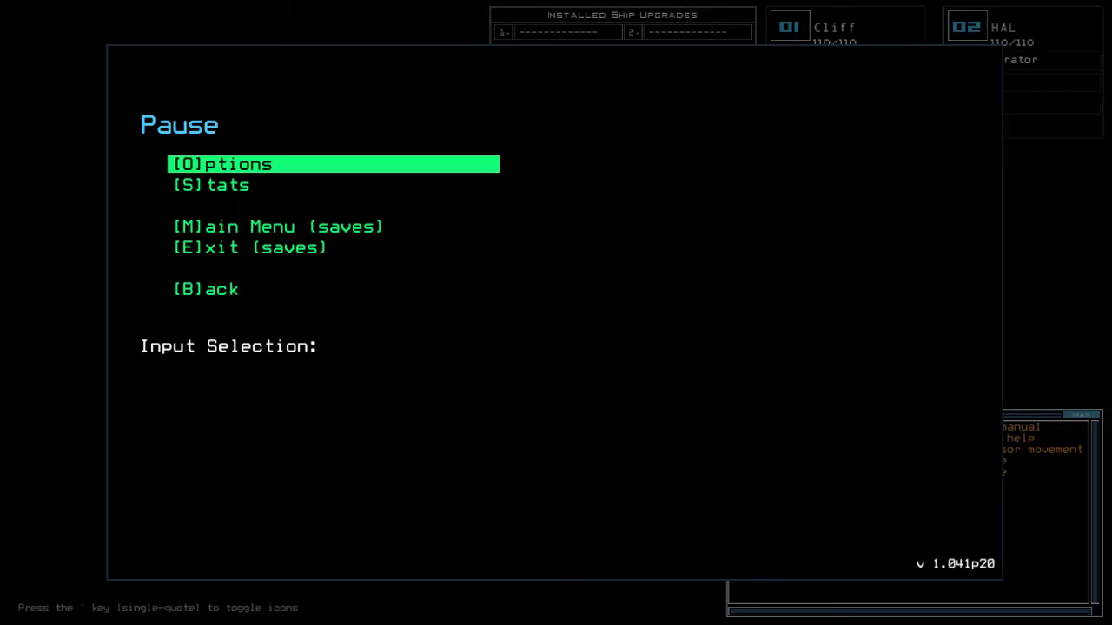
pyautogui.press('b')
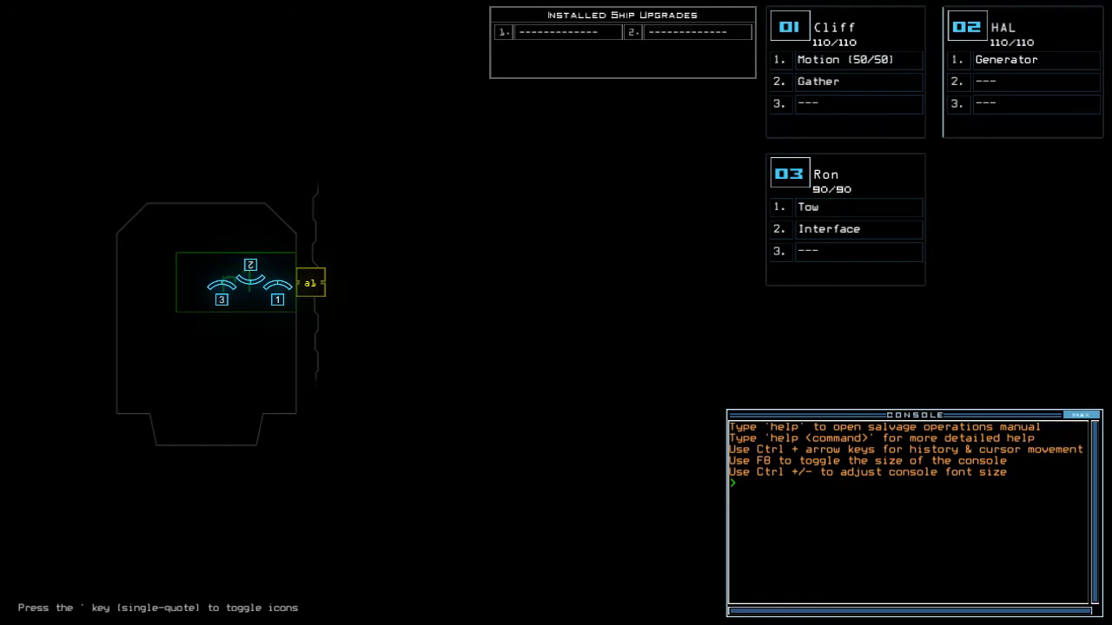
pyautogui.write('alias')
# Step: Inspect the go alias definition in the alias editor without saving
pyautogui.press('Return')
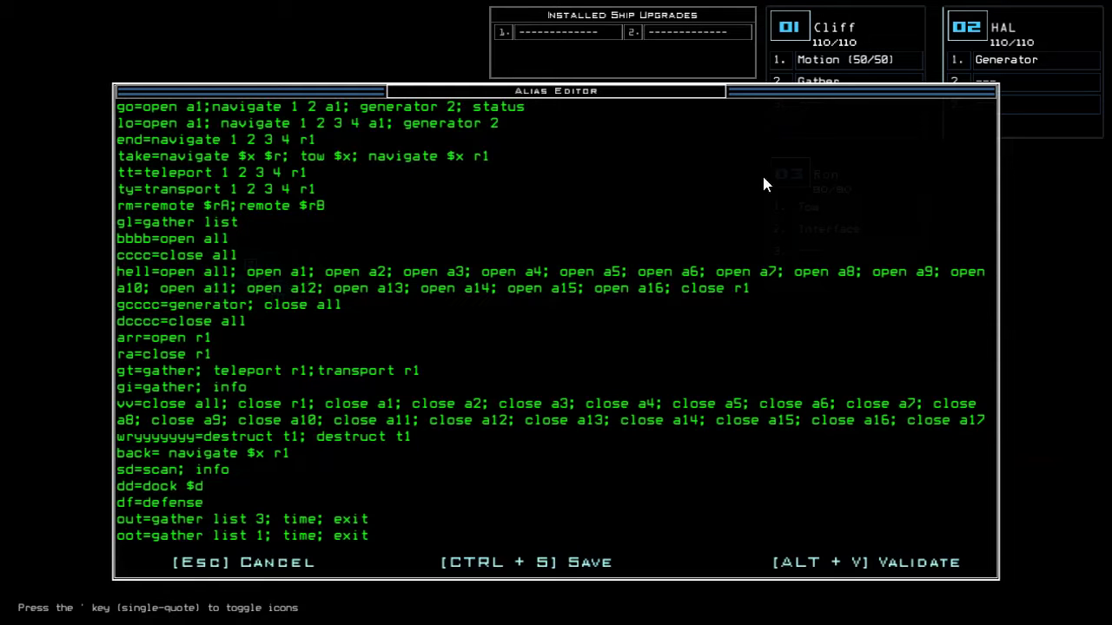
pyautogui.click(314, 108)
pyautogui.press('Escape')
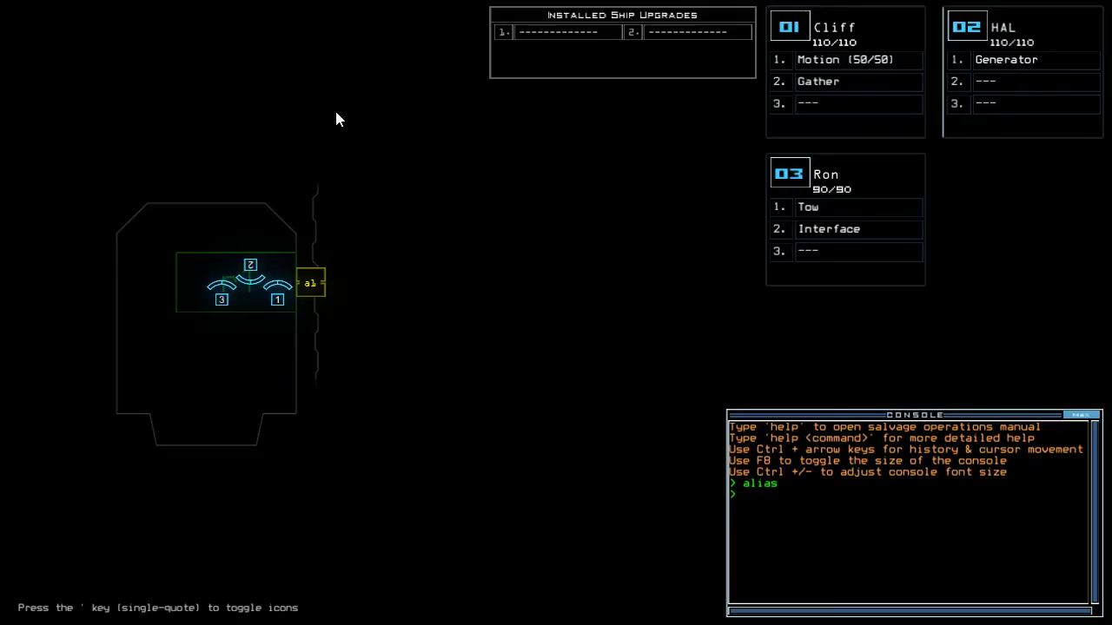
pyautogui.write('swap')
# Step: Move Ron's Interface upgrade onto Cliff and check the derelict's status report
pyautogui.press('Return')
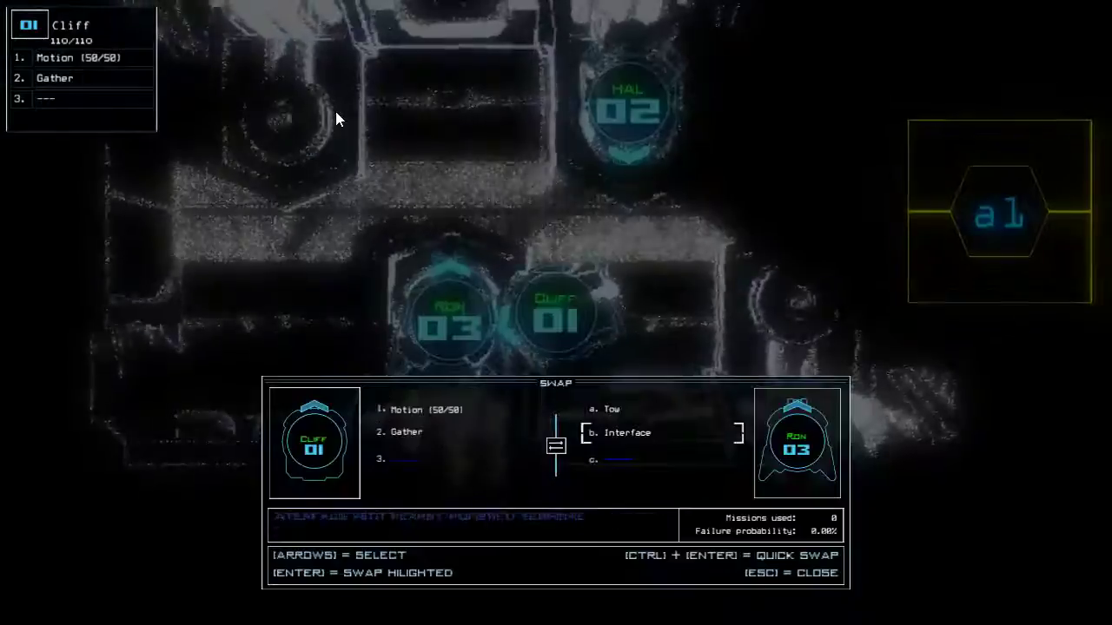
pyautogui.press('Return')
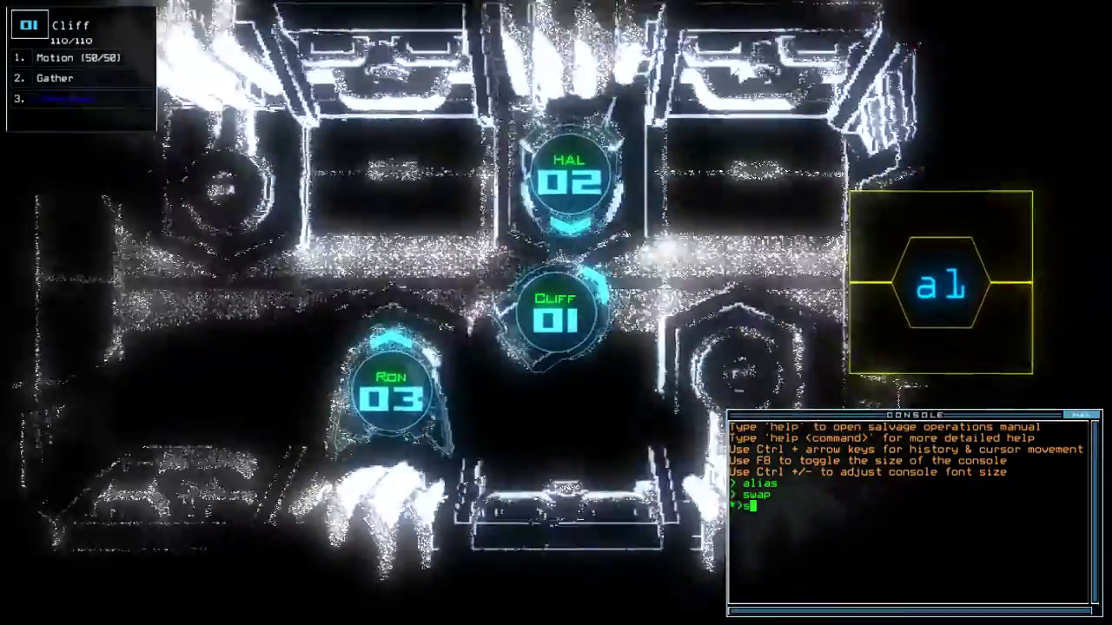
pyautogui.write('status')
pyautogui.press('Return')
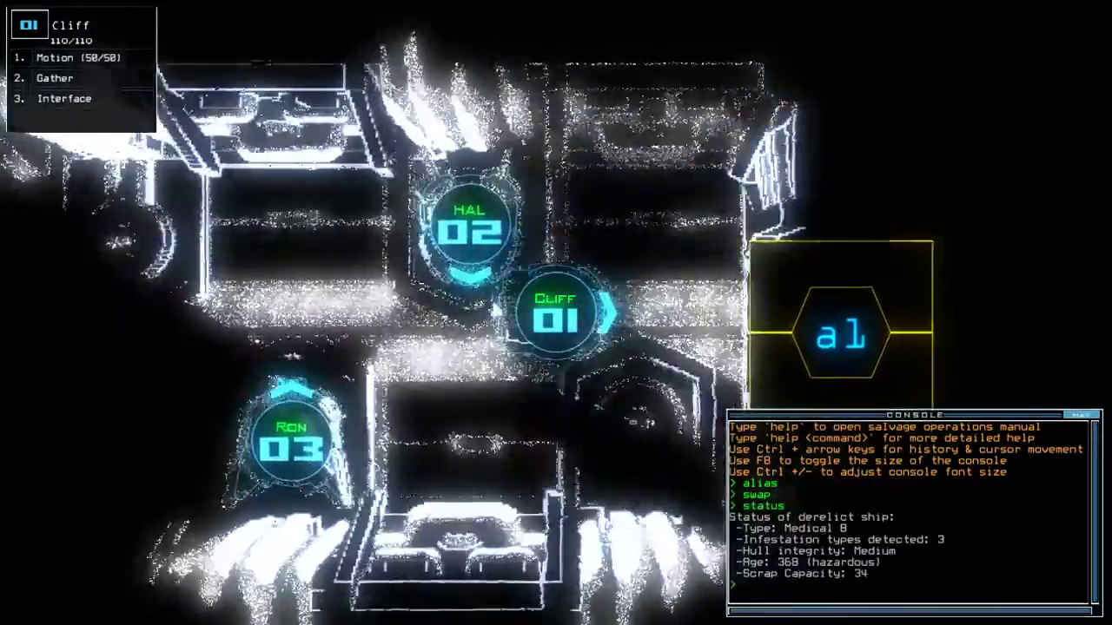
pyautogui.write('2swap')
# Step: Move Ron's Tow upgrade onto HAL and launch the mission with the go alias
pyautogui.press('Return')
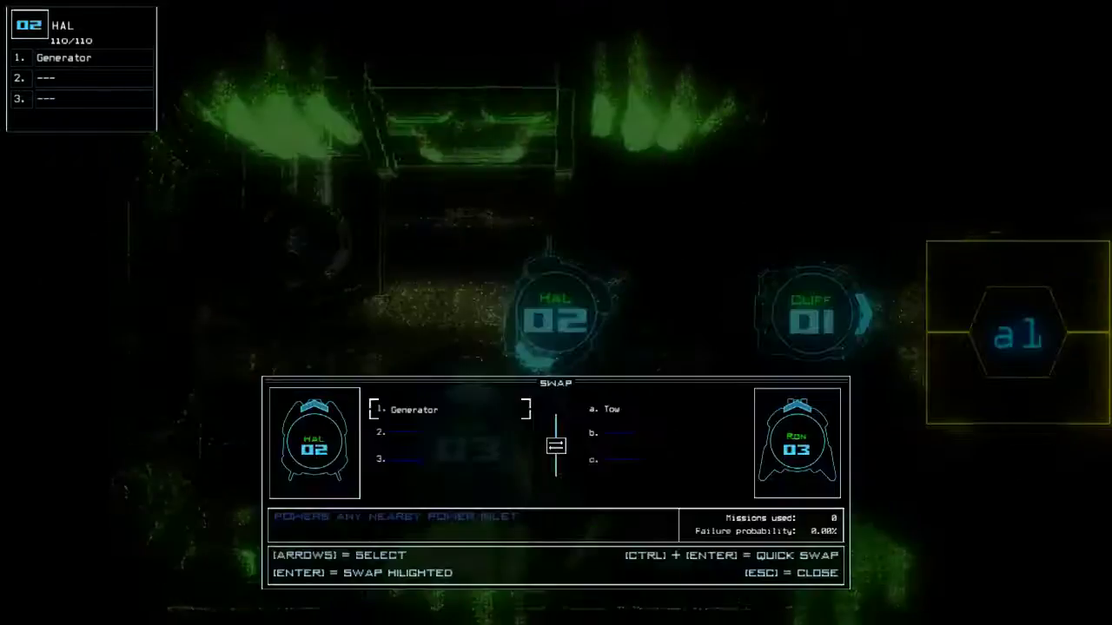
pyautogui.press('Return')
pyautogui.press('Escape')
pyautogui.write('1')
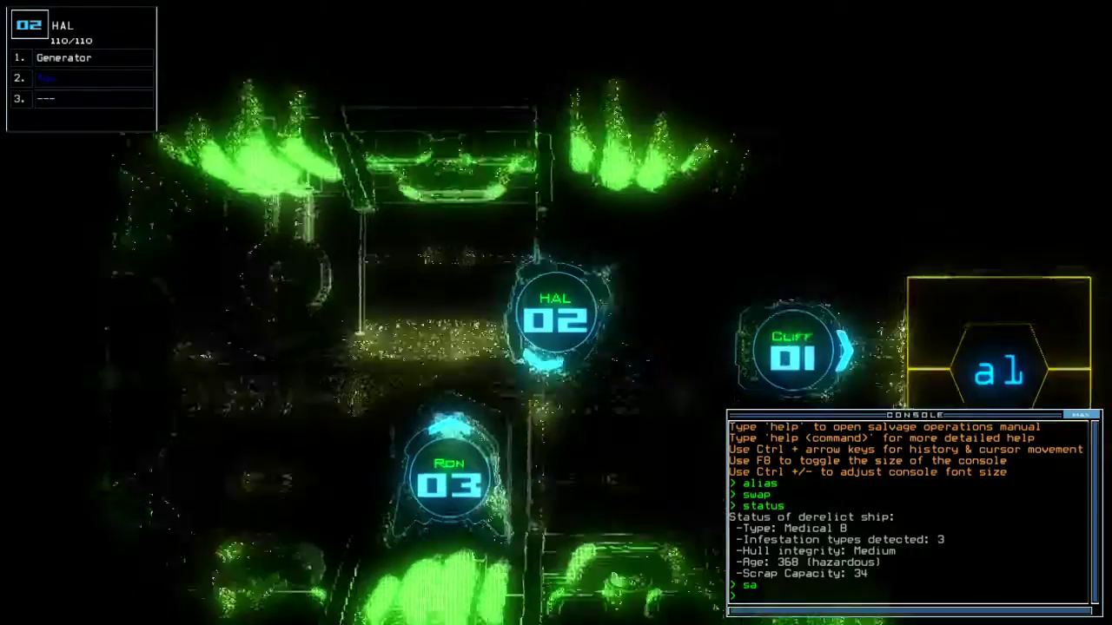
pyautogui.write('sa')
pyautogui.write('go')
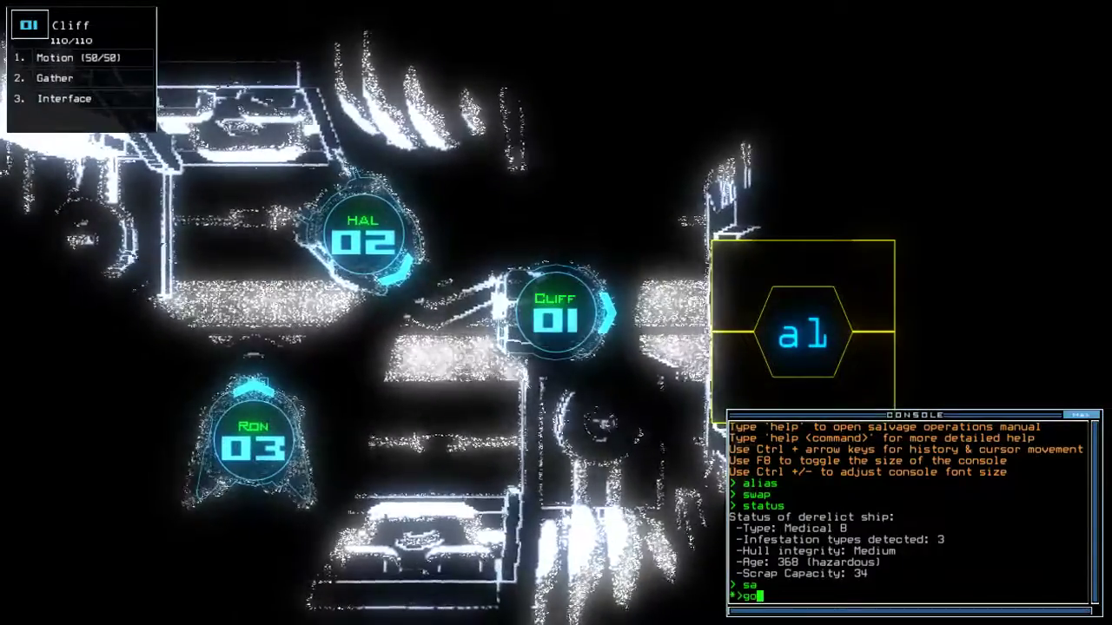
pyautogui.press('Return')
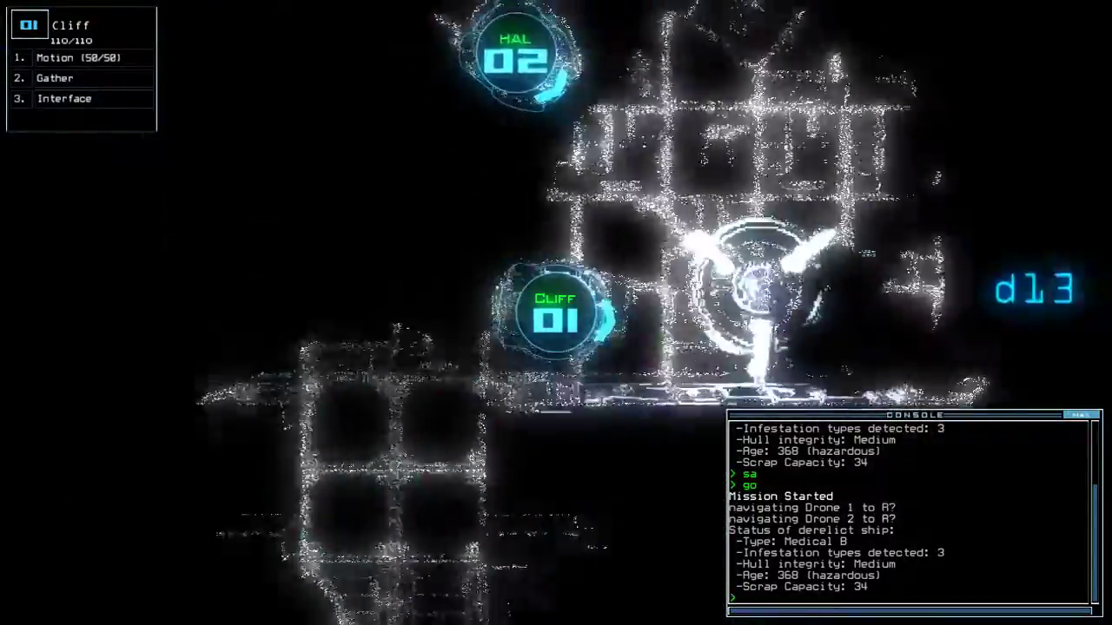
pyautogui.press('space')
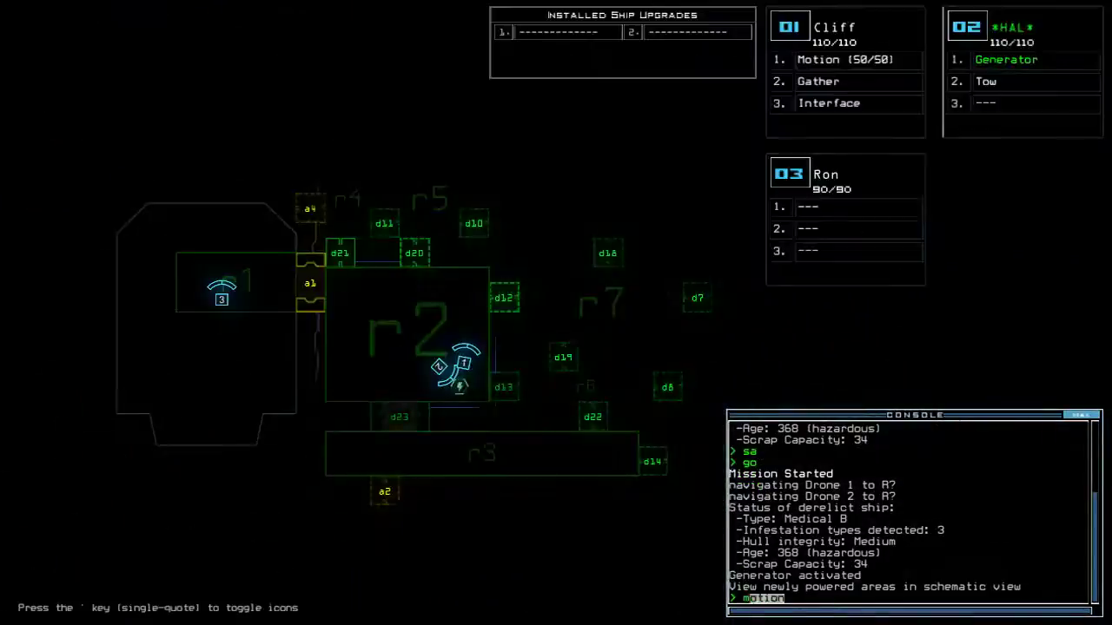
pyautogui.write('motion')
# Step: Activate the ship's motion sensors and run the df defense alias
pyautogui.press('Return')
pyautogui.press('space')
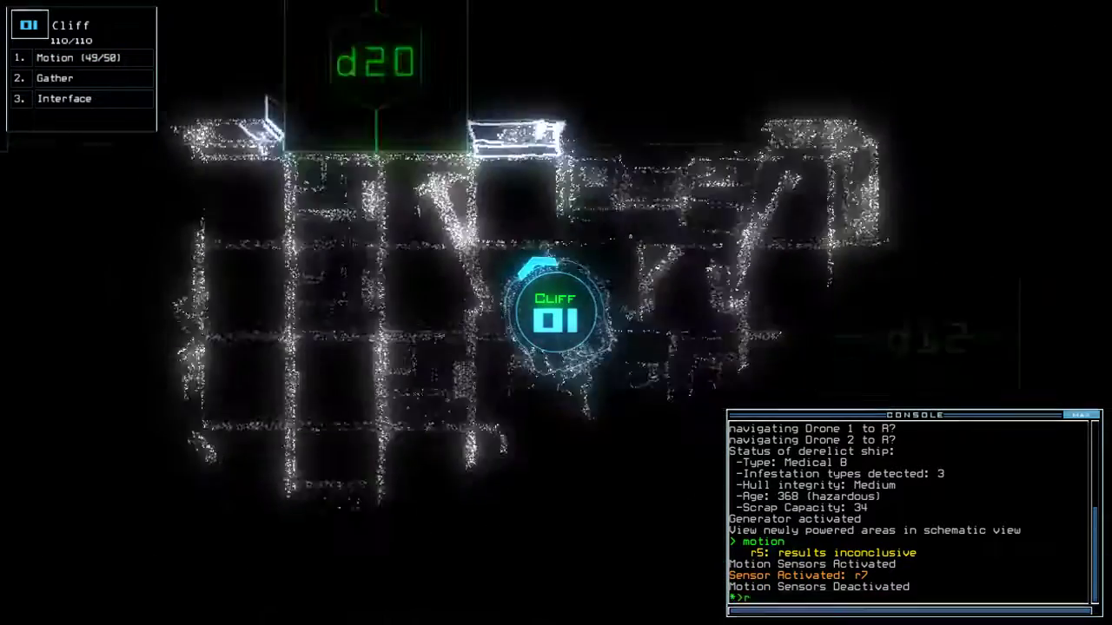
pyautogui.write('df')
pyautogui.press('Return')
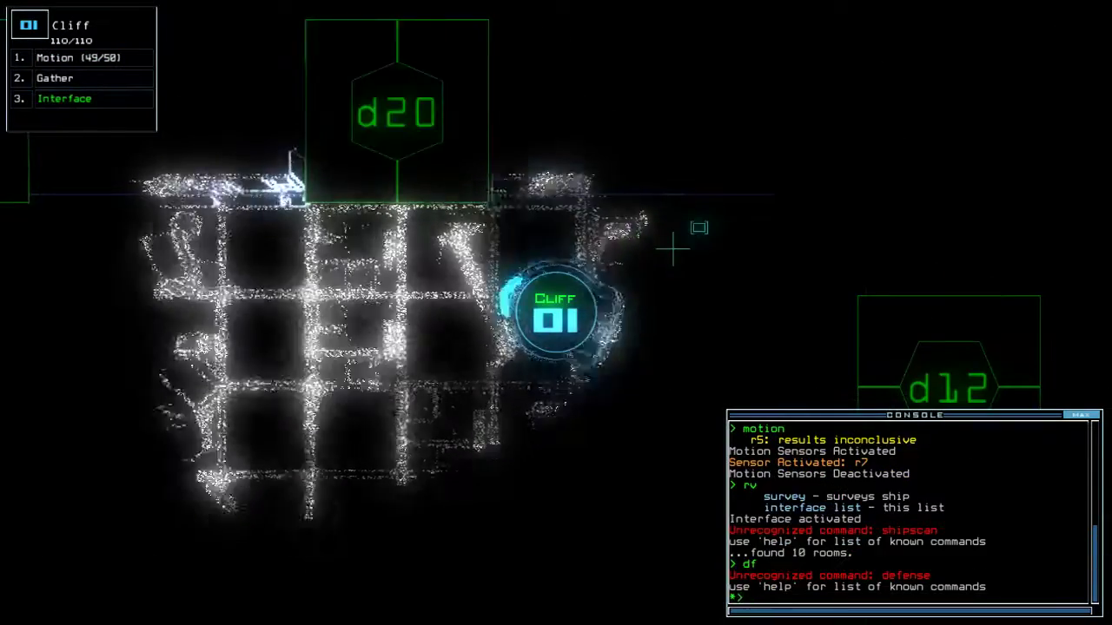
pyautogui.write('swap')
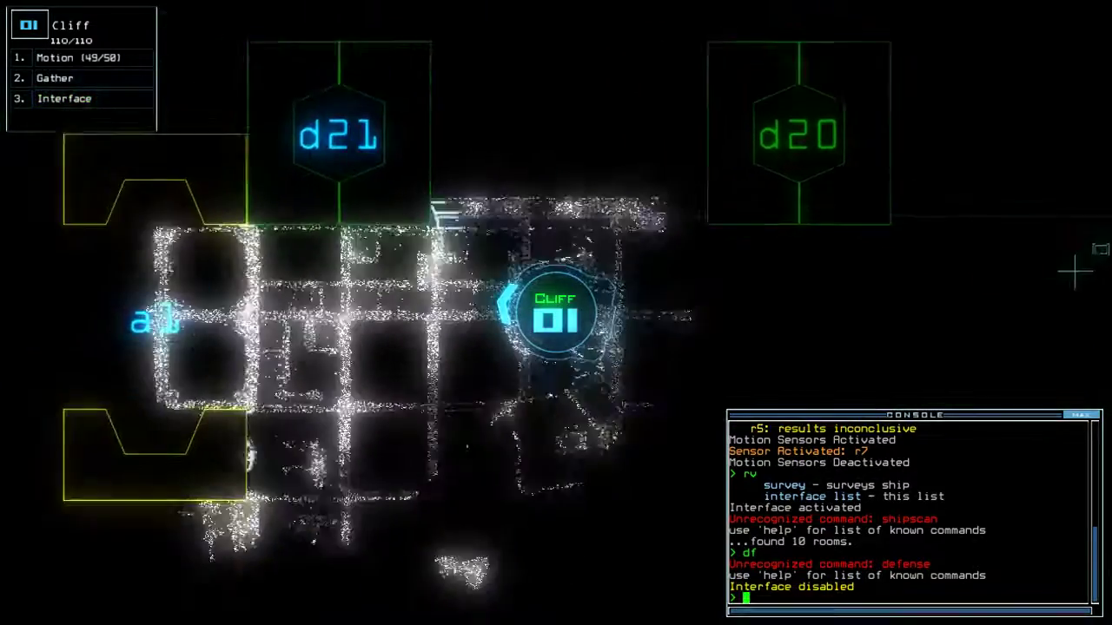
# Step: Swap Cliff's Interface upgrade for the Tow upgrade
pyautogui.press('Return')
pyautogui.press('Down')
pyautogui.press('Down')
pyautogui.press('Right')
pyautogui.press('Down')
pyautogui.press('Return')
pyautogui.press('Escape')
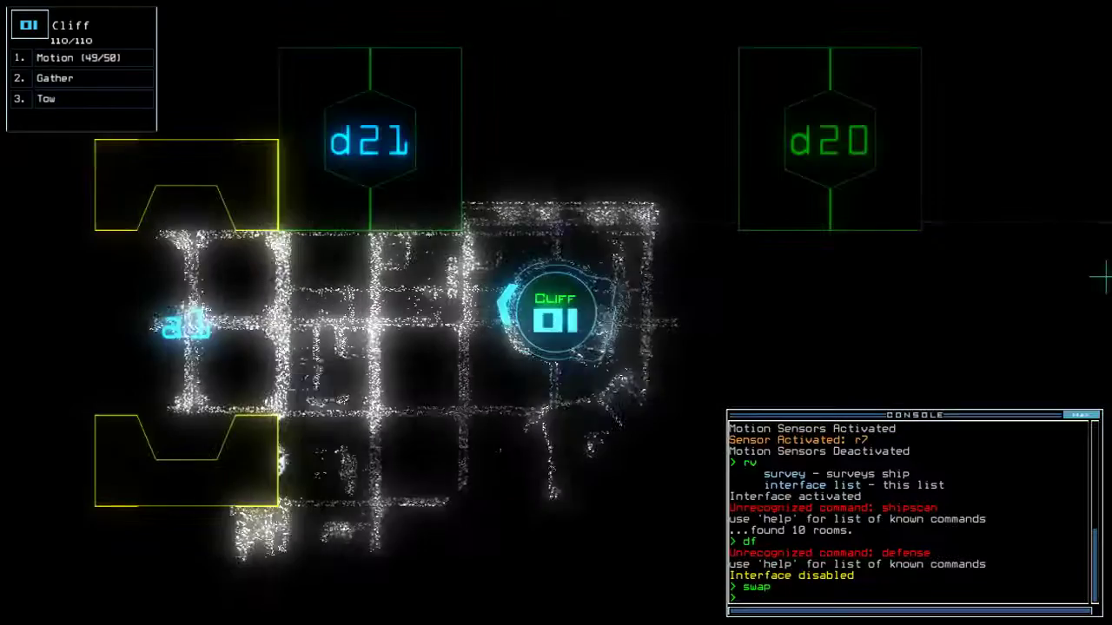
pyautogui.write('d21')
# Step: Have Cliff open doors d21 and d11, checking the schematic map
pyautogui.press('Return')
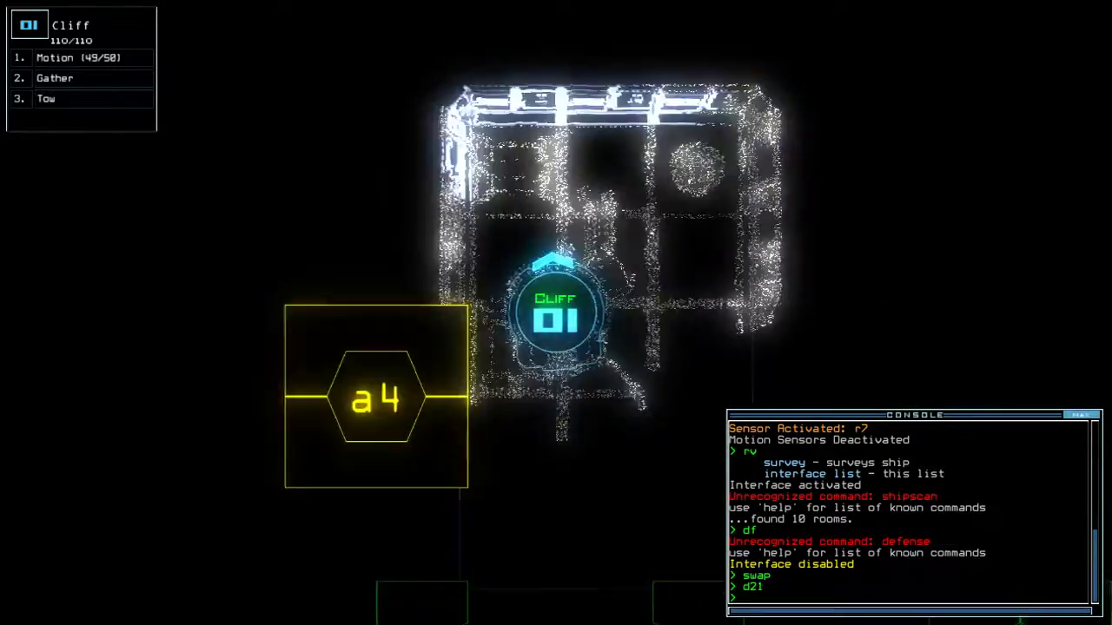
pyautogui.write('d11')
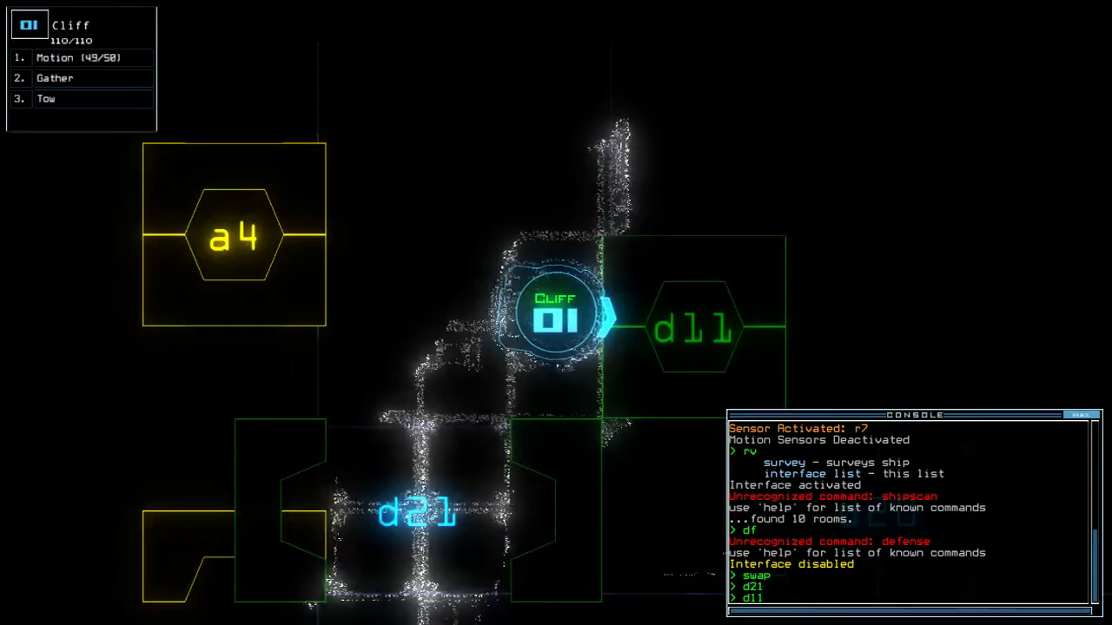
pyautogui.press('Return')
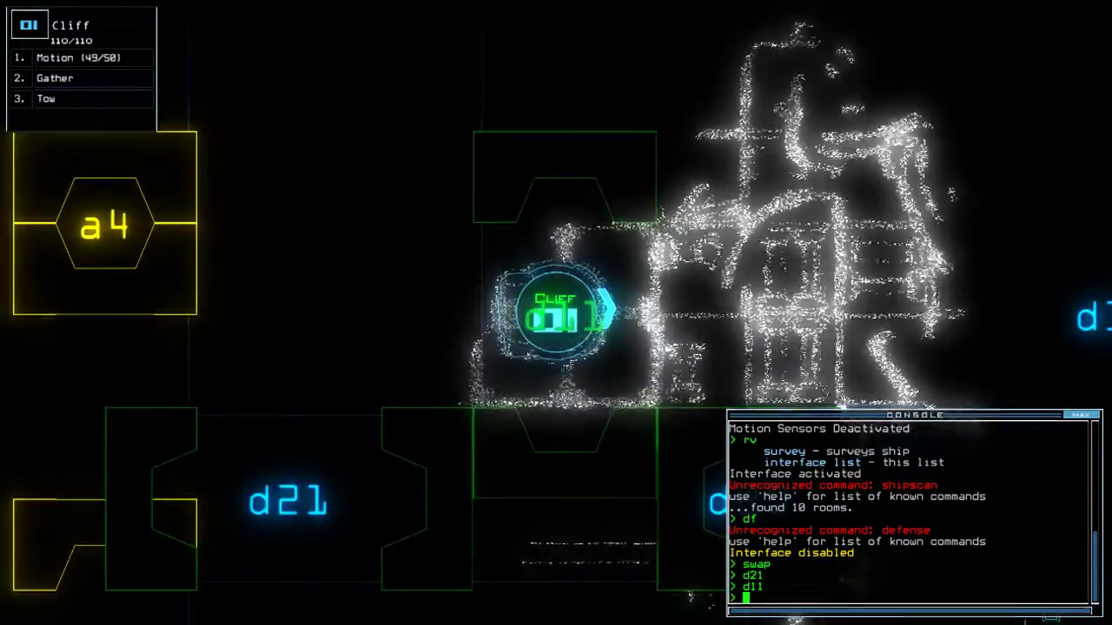
pyautogui.press('space')
pyautogui.press('1')
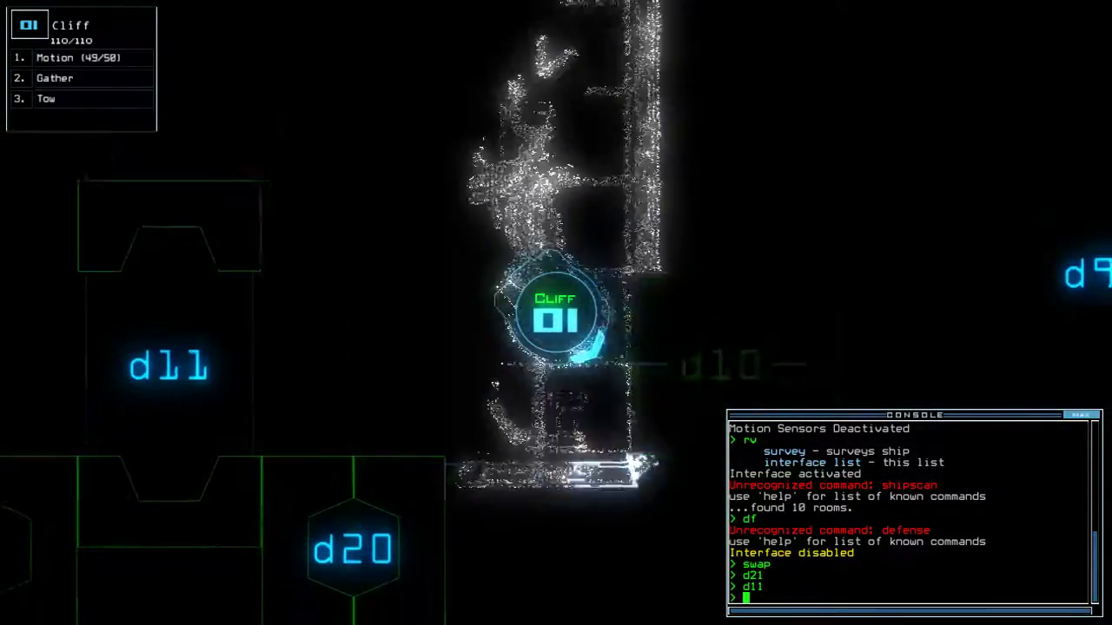
pyautogui.press('space')
pyautogui.write('d1')
pyautogui.write('d10')
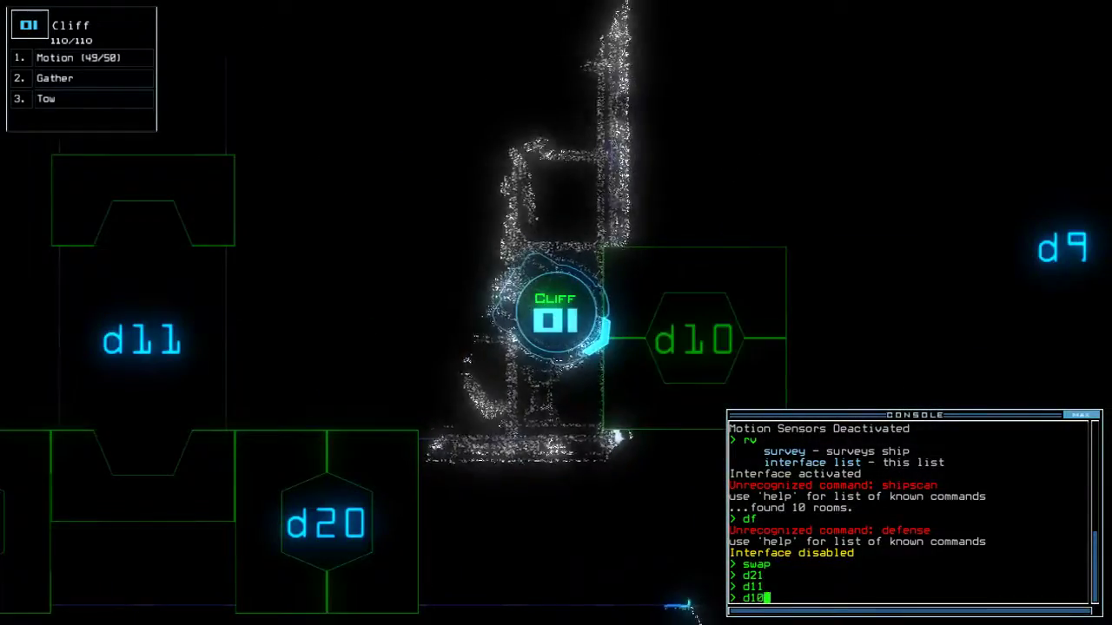
# Step: Have Cliff open doors d10, d11 and d21 in turn
pyautogui.press('Return')
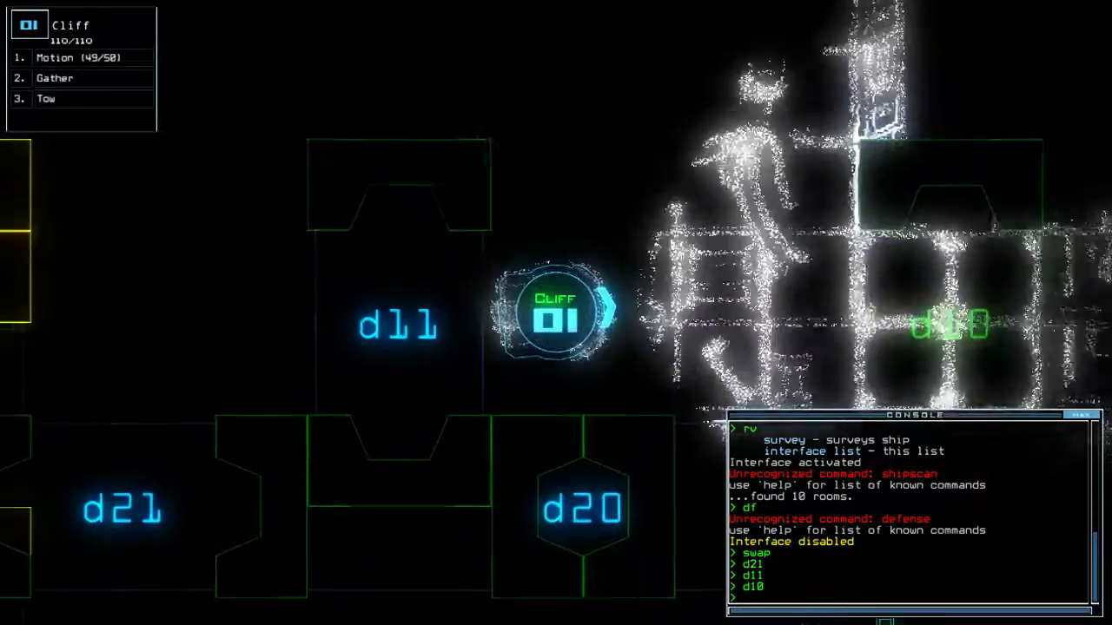
pyautogui.write('d11')
pyautogui.press('Return')
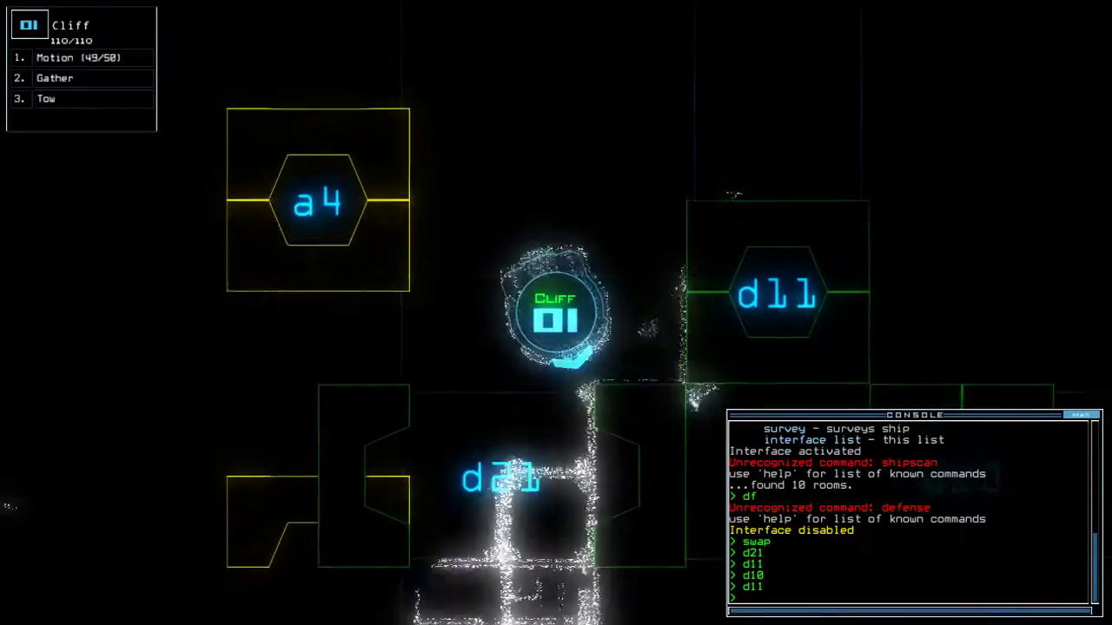
pyautogui.write('d21')
pyautogui.press('Return')
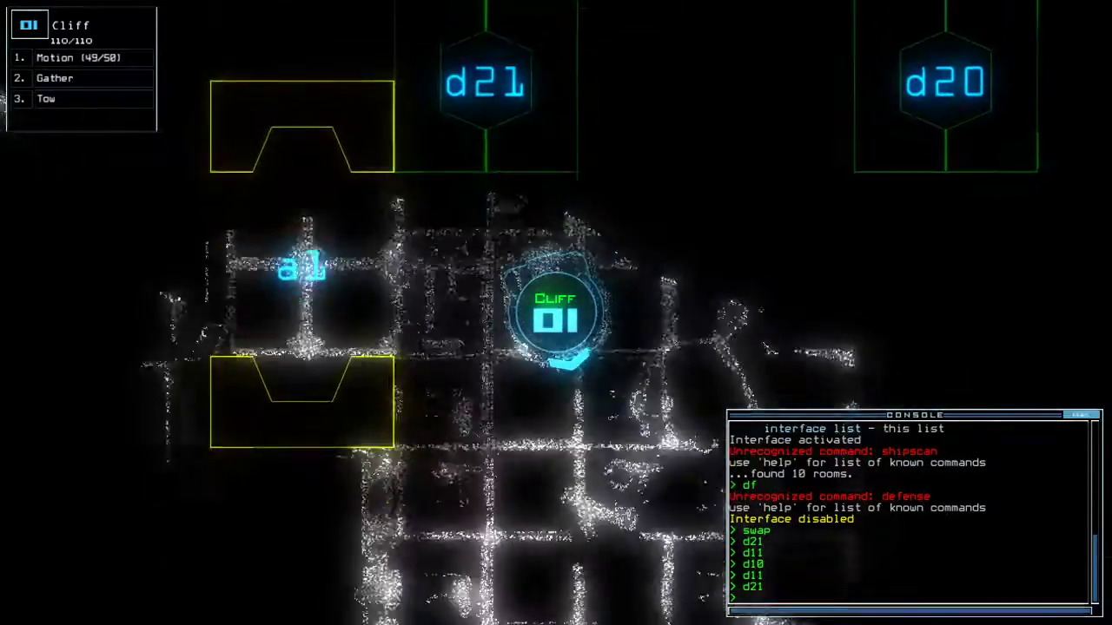
pyautogui.press('Tab')
pyautogui.write('mo')
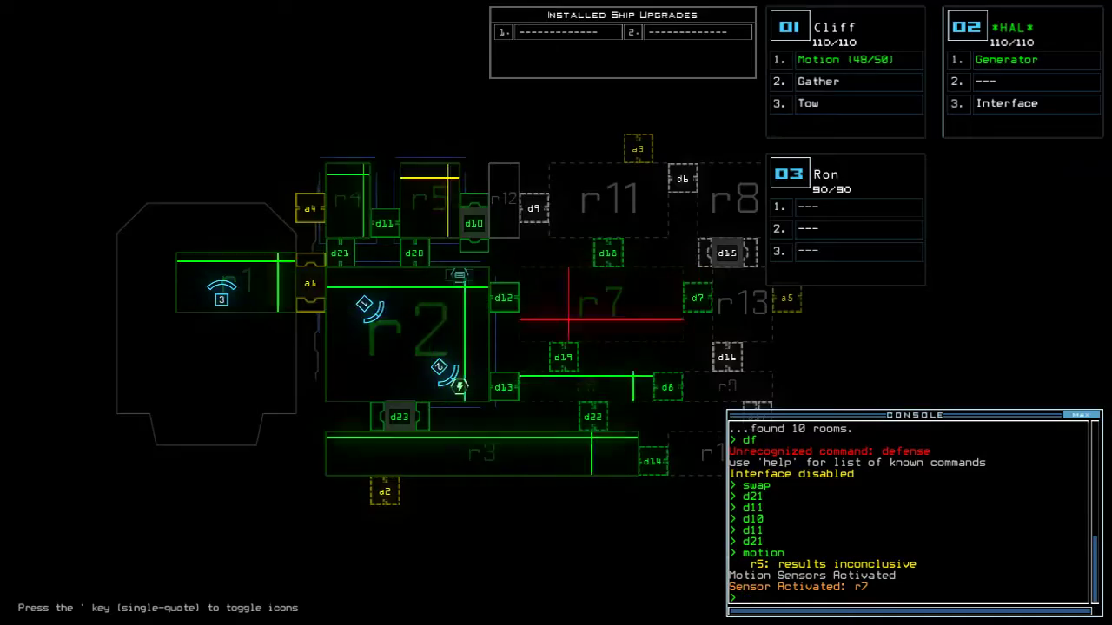
# Step: Open door d13 and run a motion scan of nearby rooms
pyautogui.press('Tab')
pyautogui.write('d13')
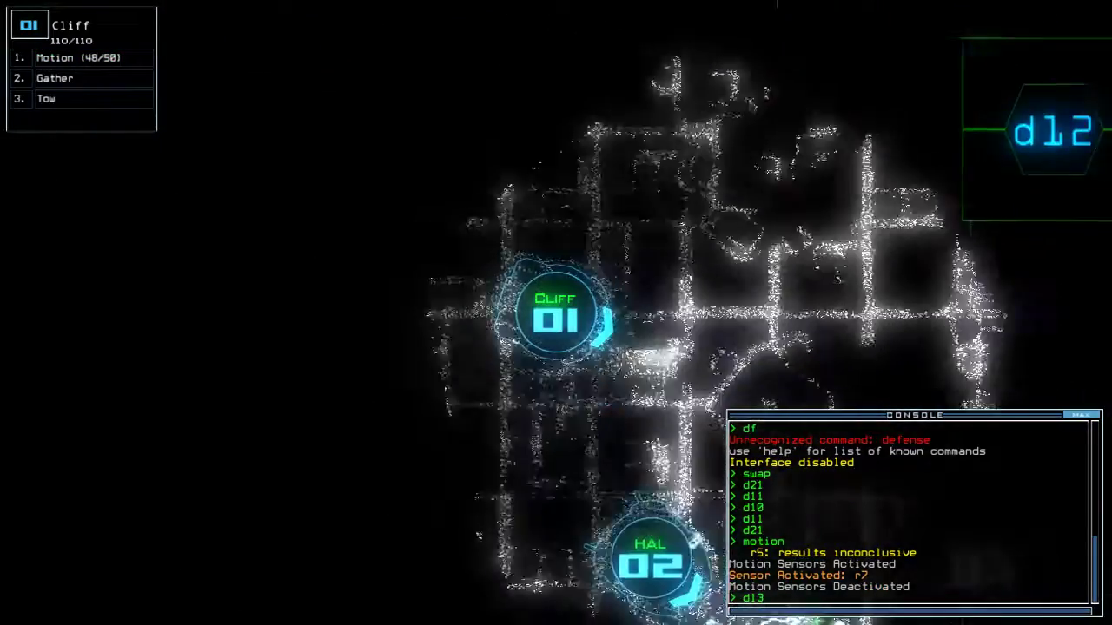
pyautogui.press('Return')
pyautogui.press('Tab')
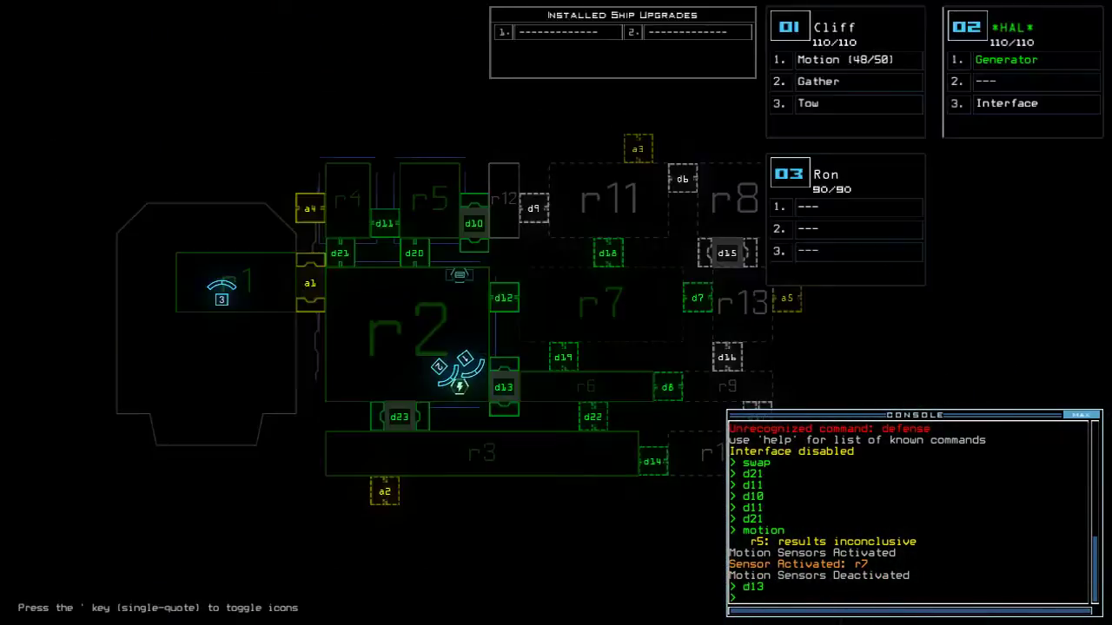
pyautogui.press('Tab')
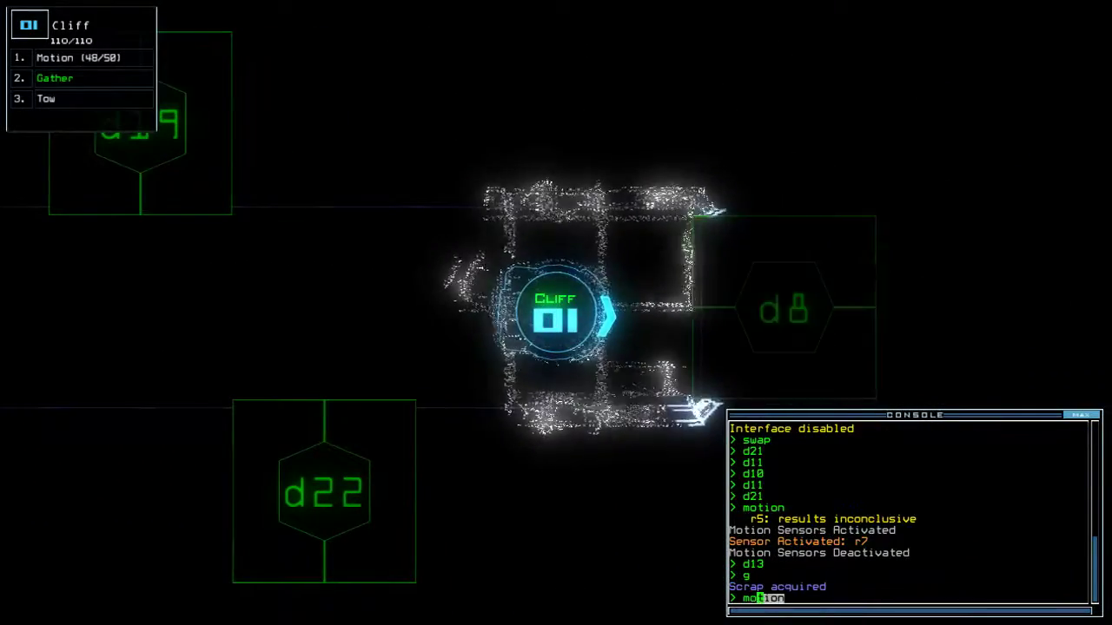
pyautogui.press('Return')
pyautogui.write('d8')
# Step: Try door d8, which proves blocked, and open doors d10 and d22
pyautogui.press('Tab')
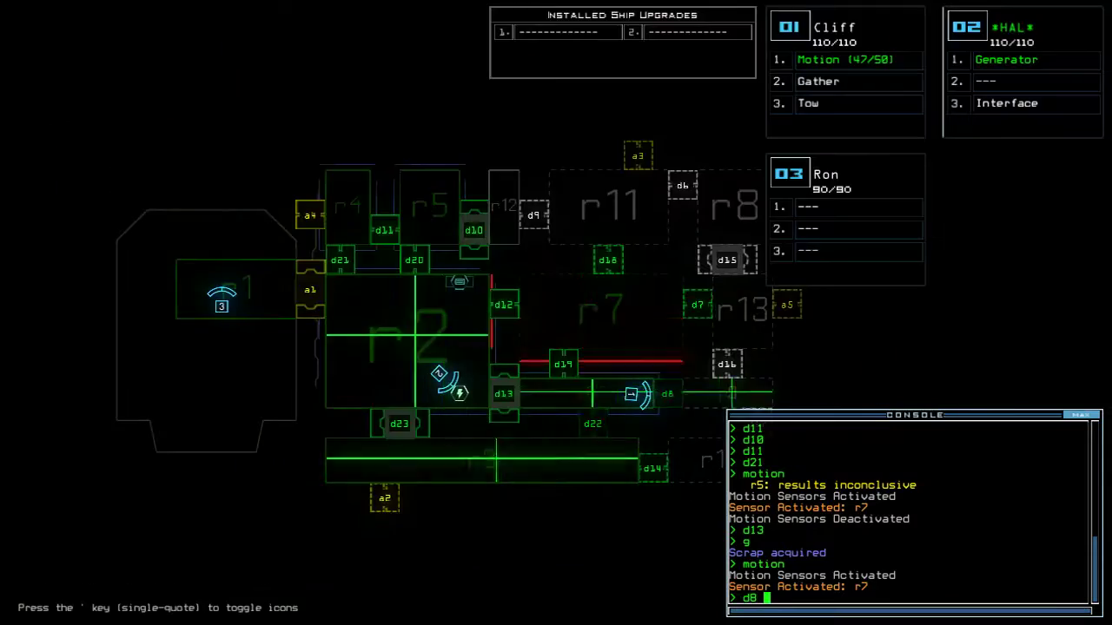
pyautogui.press('Return')
pyautogui.press('Tab')
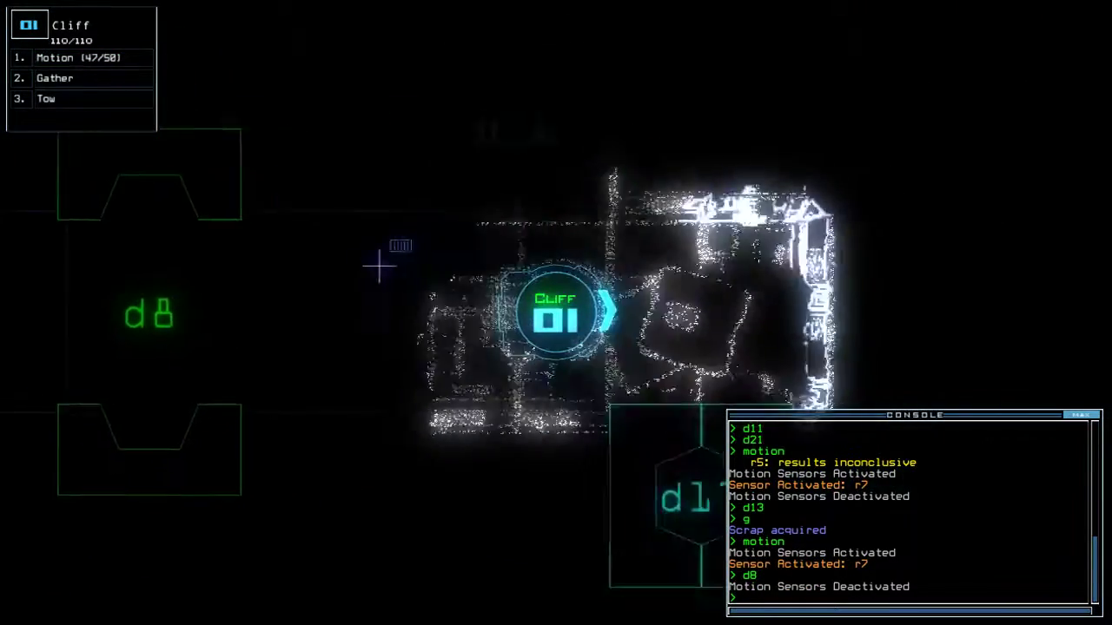
pyautogui.press('Tab')
pyautogui.press('Tab')
pyautogui.press('Return')
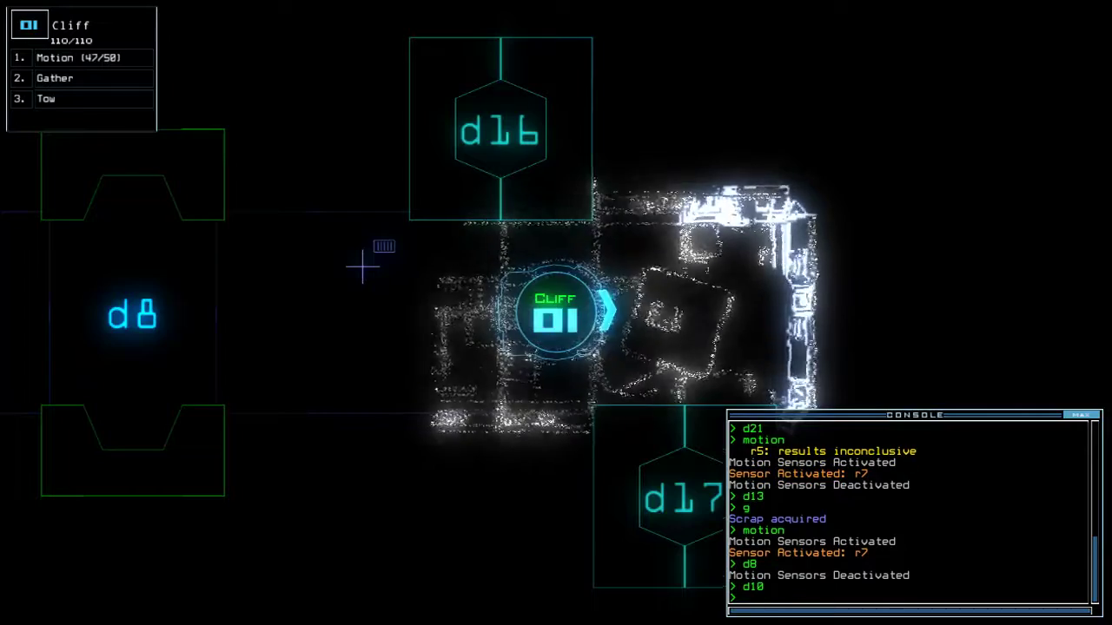
pyautogui.write('d8')
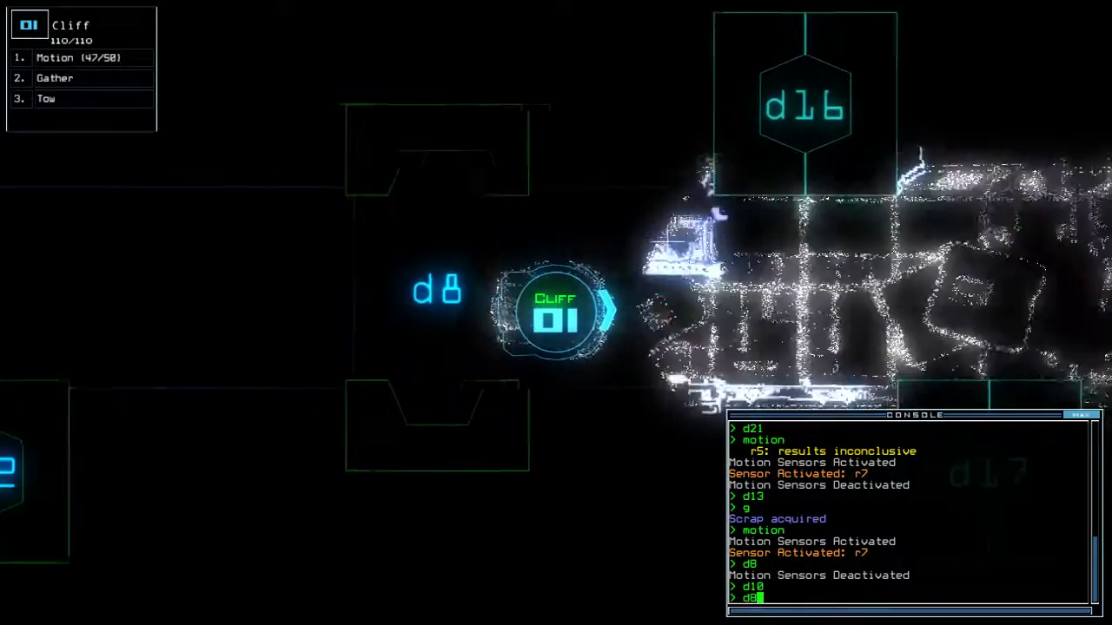
pyautogui.press('Return')
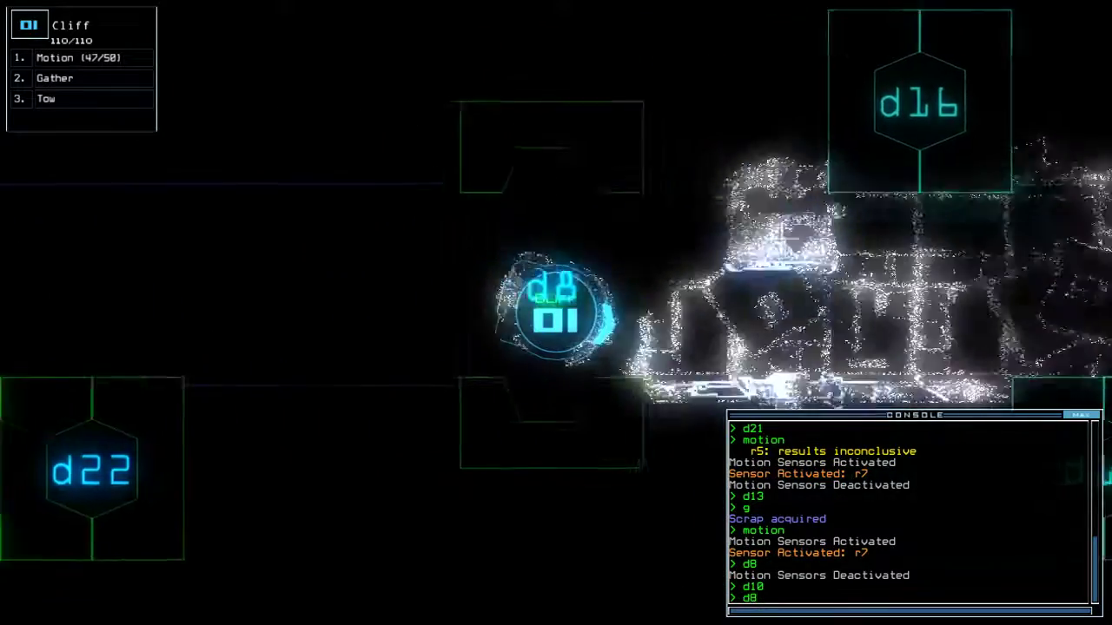
pyautogui.press('Tab')
pyautogui.press('Tab')
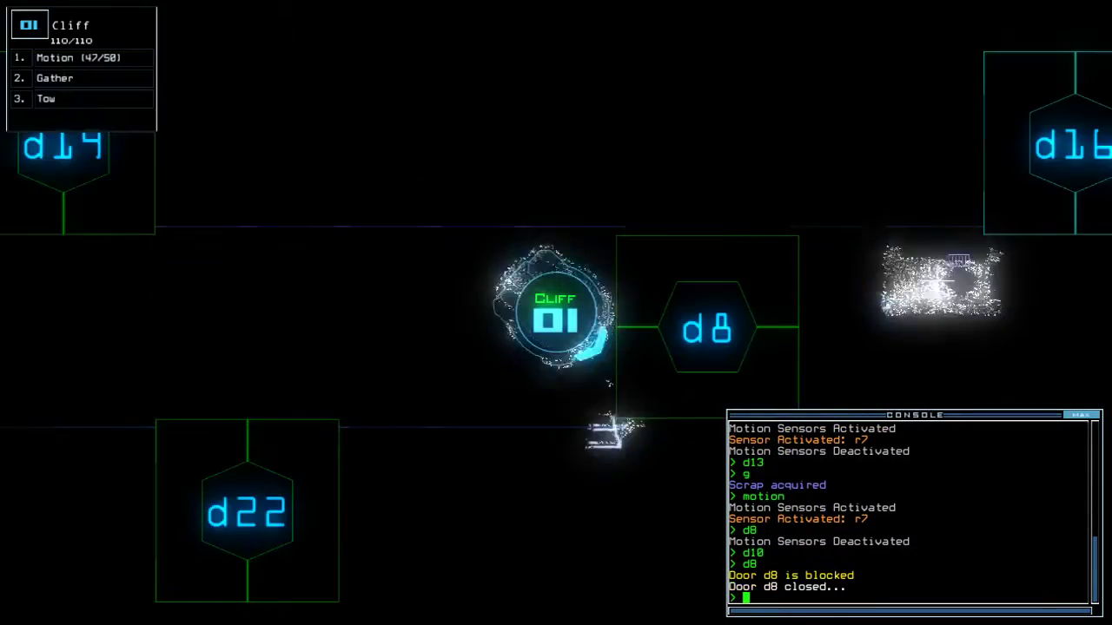
pyautogui.write('d22')
pyautogui.press('Return')
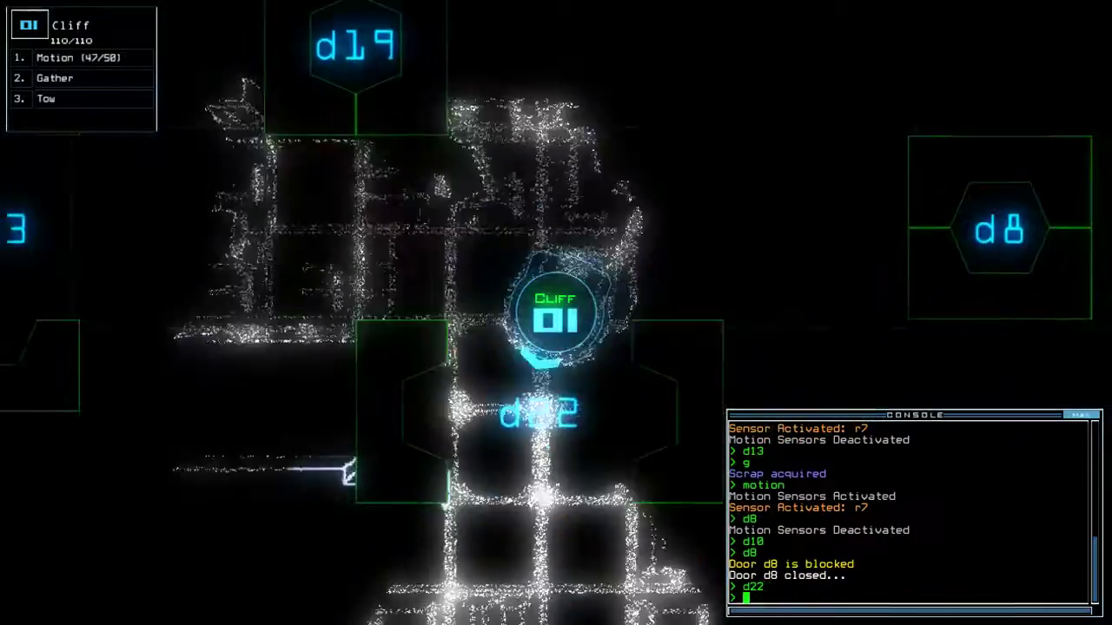
pyautogui.write('d22')
pyautogui.press('Return')
pyautogui.write('g')
# Step: Have Cliff gather scrap three times while moving across the rooms
pyautogui.press('Return')
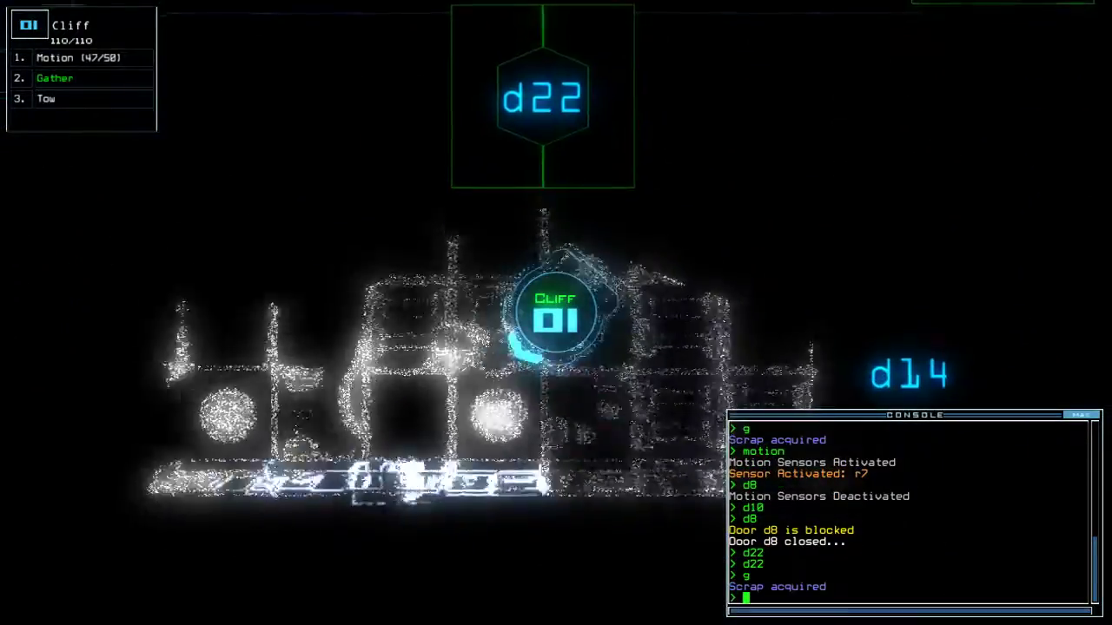
pyautogui.press('Left')
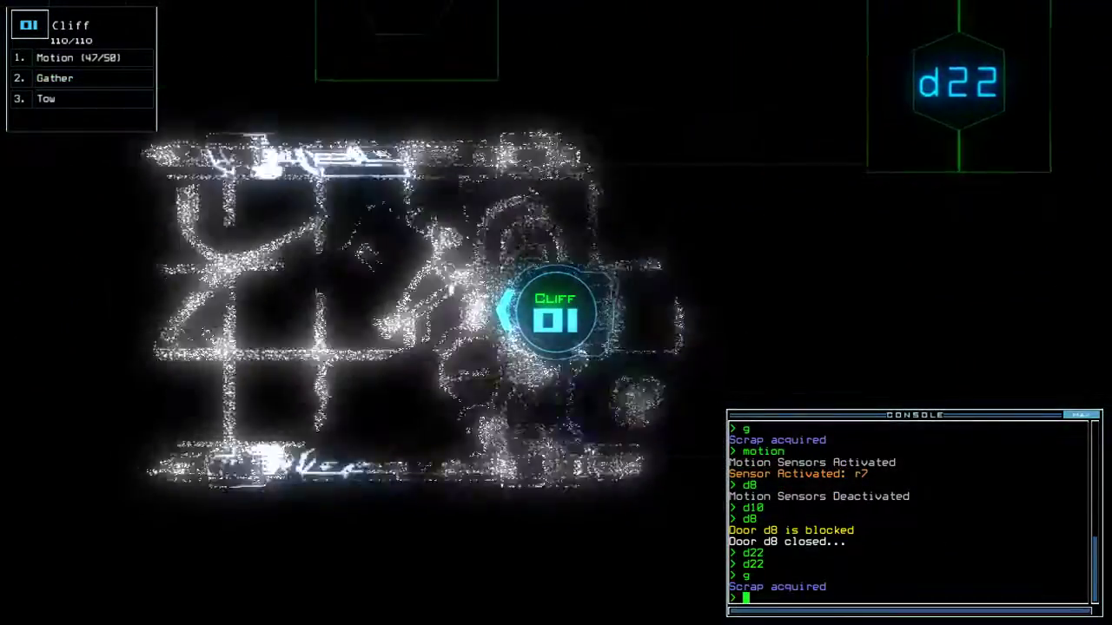
pyautogui.press('Up')
pyautogui.write('g')
pyautogui.press('Return')
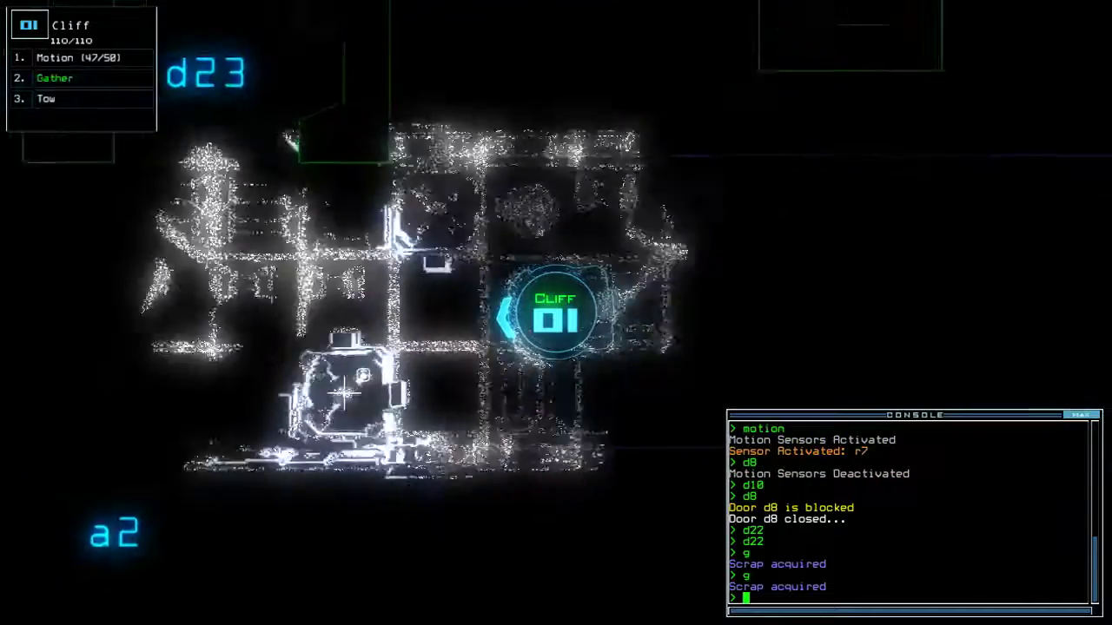
pyautogui.press('Up')
pyautogui.write('g')
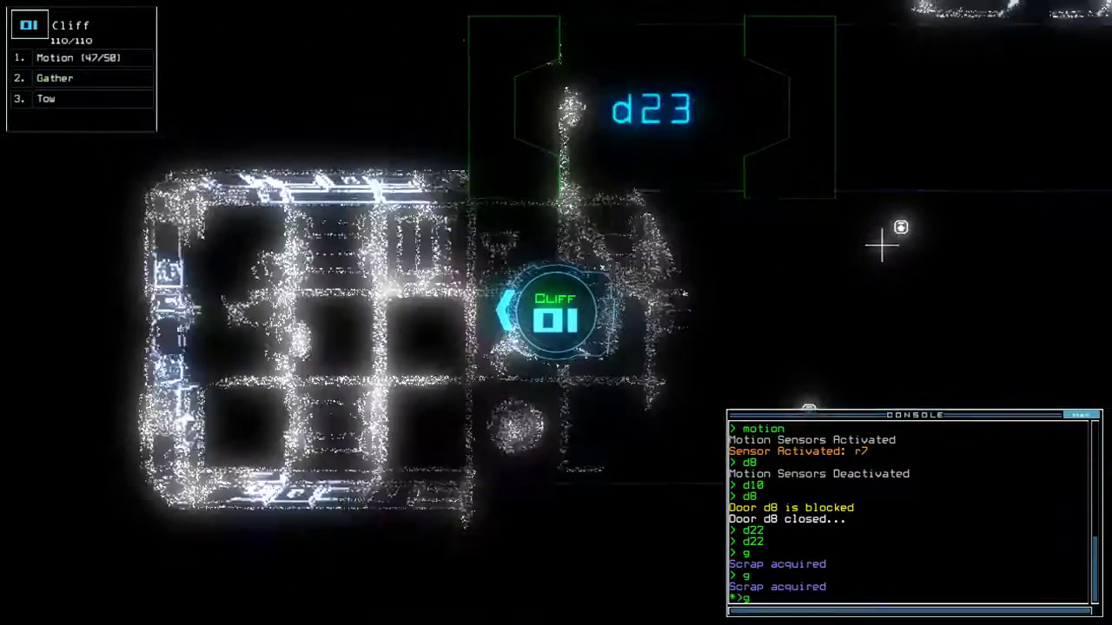
pyautogui.press('Return')
# Step: Finish the motion scan (r10 inconclusive) and drive Cliff toward door d22
pyautogui.press('space')
pyautogui.write('motion')
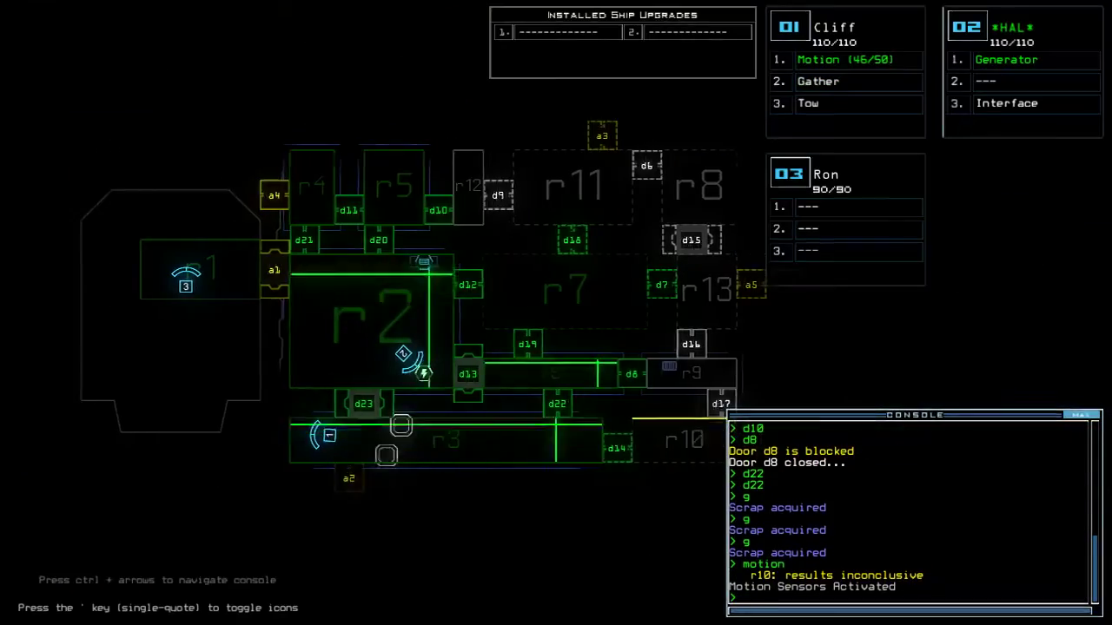
pyautogui.press('space')
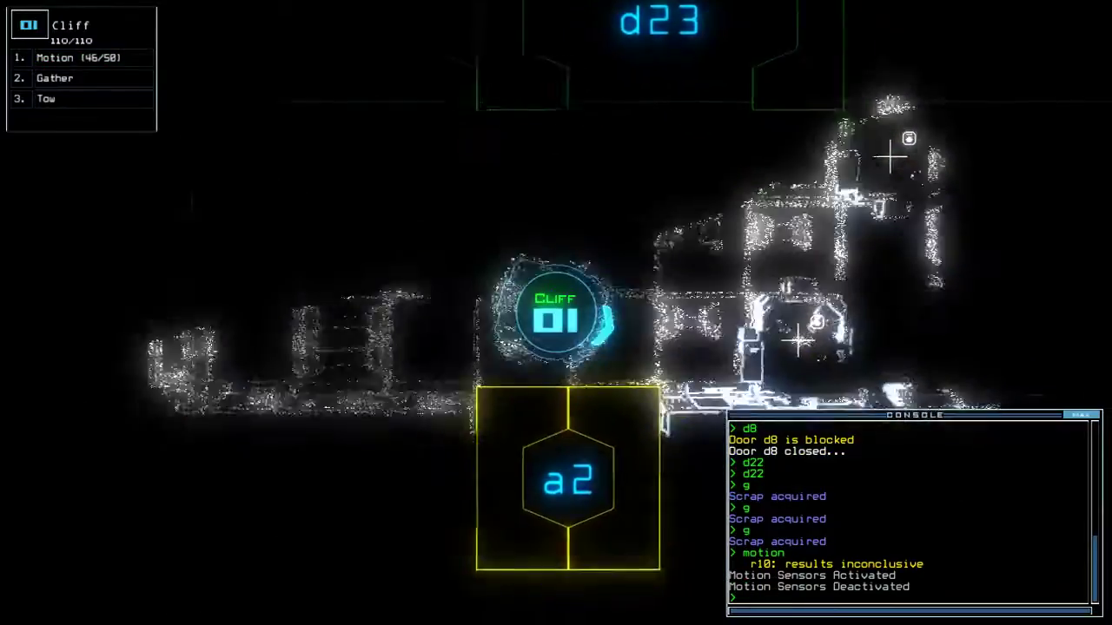
pyautogui.press('Right')
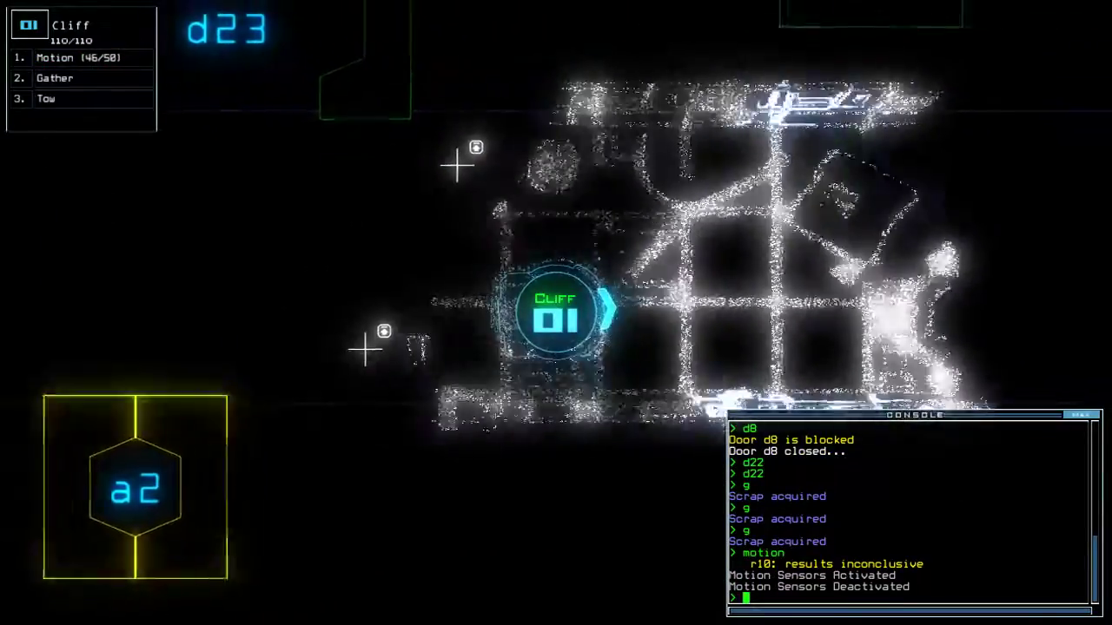
pyautogui.press('Right')
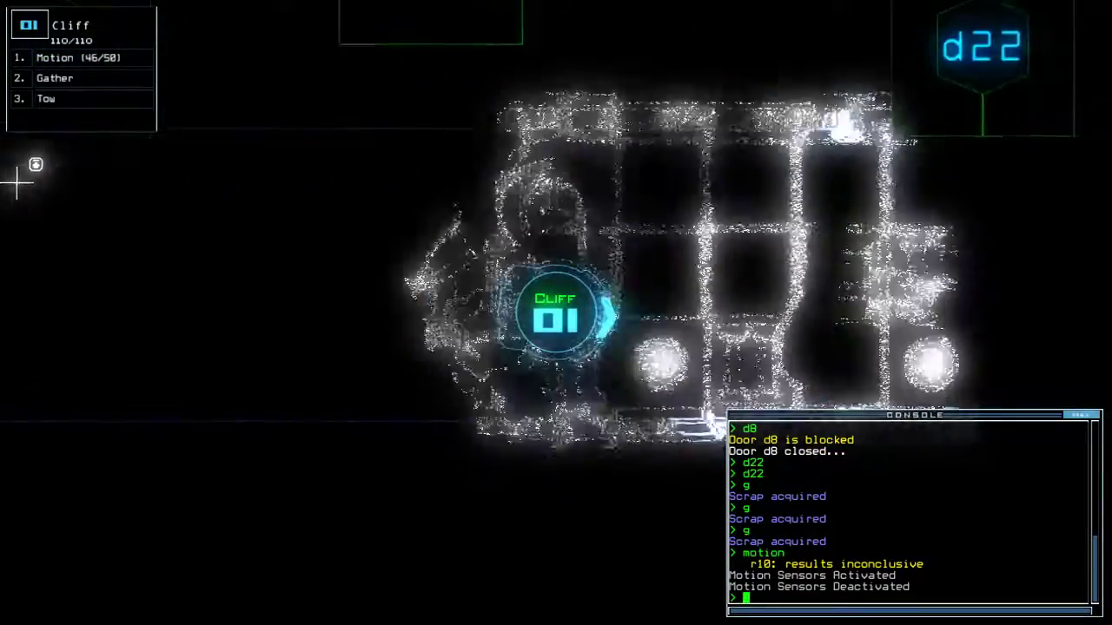
pyautogui.press('space')
pyautogui.write('d13 d19')
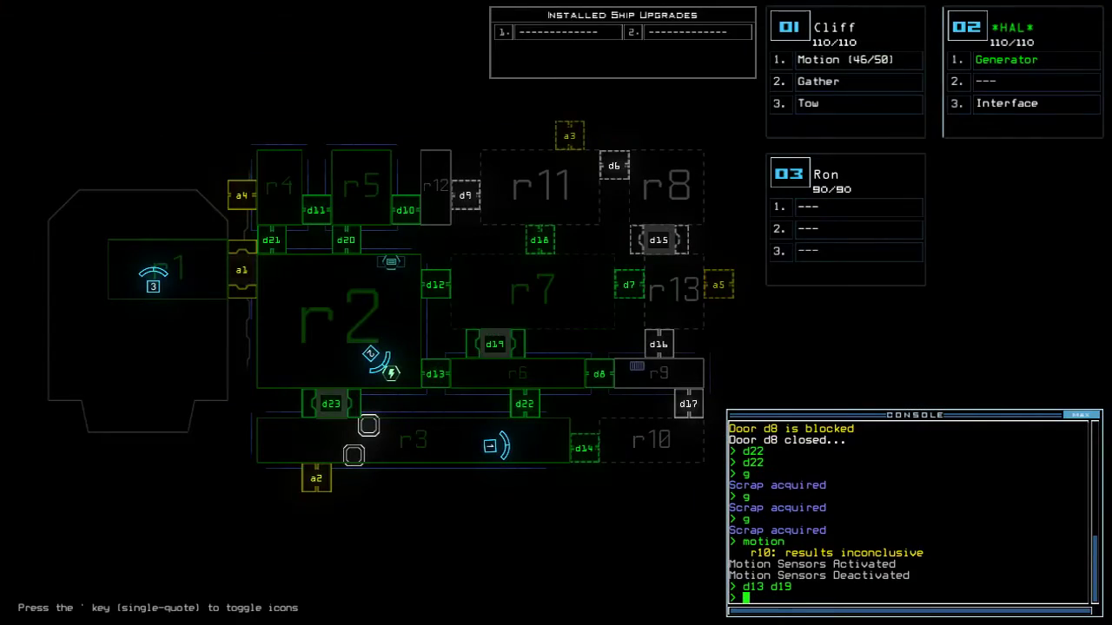
pyautogui.press('space')
pyautogui.write('d14')
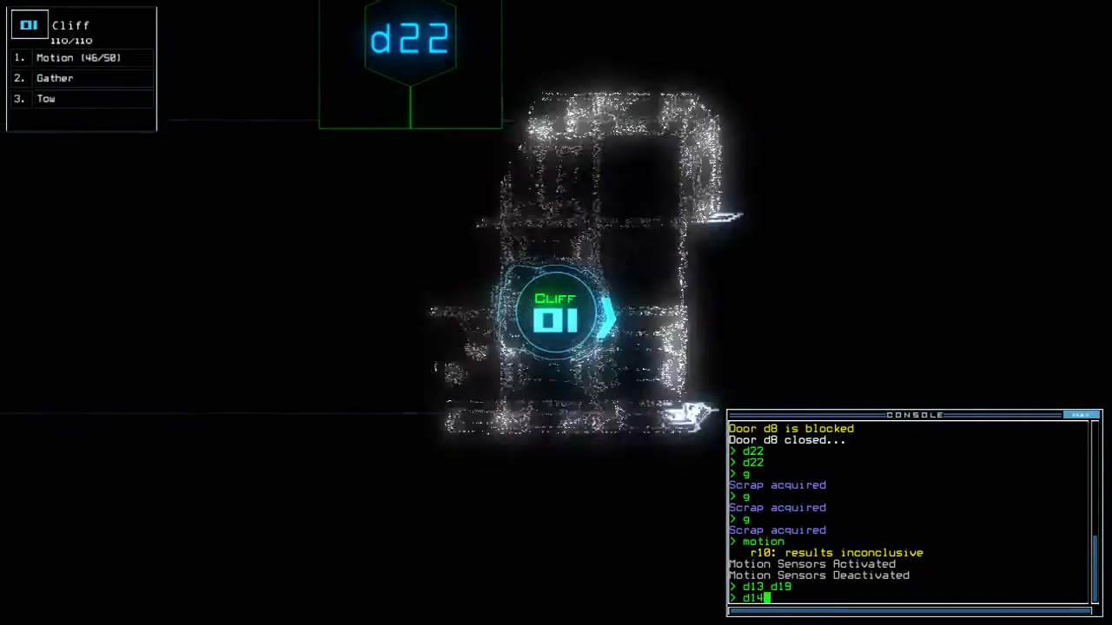
# Step: Close d14 and three nearby doors with cccc, with d14 reported blocked
pyautogui.press('space')
pyautogui.write('cc')
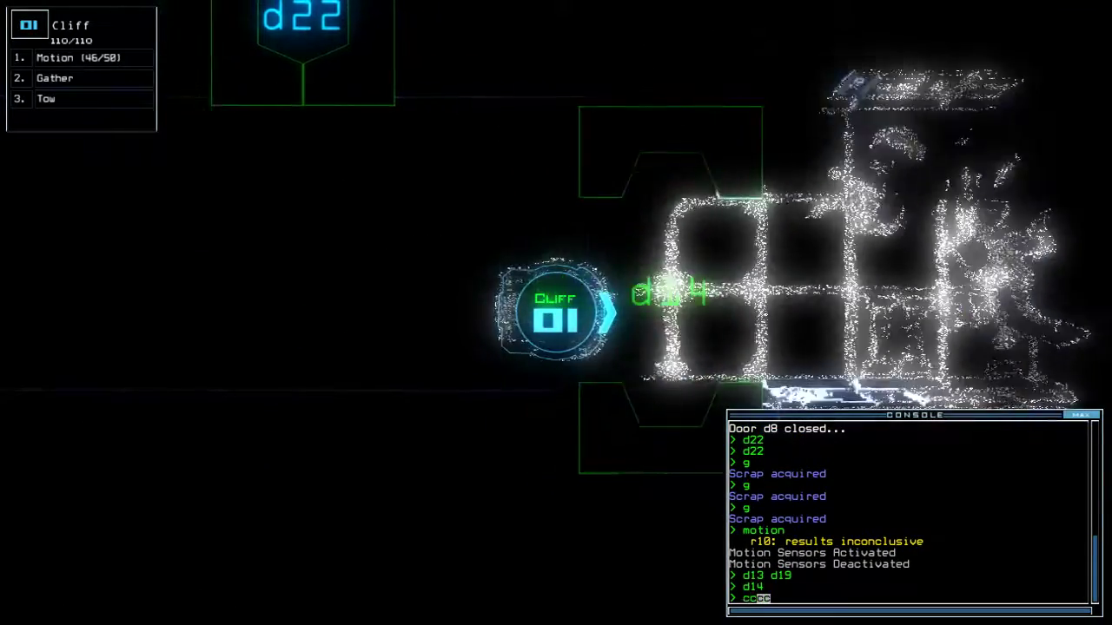
pyautogui.write('c')
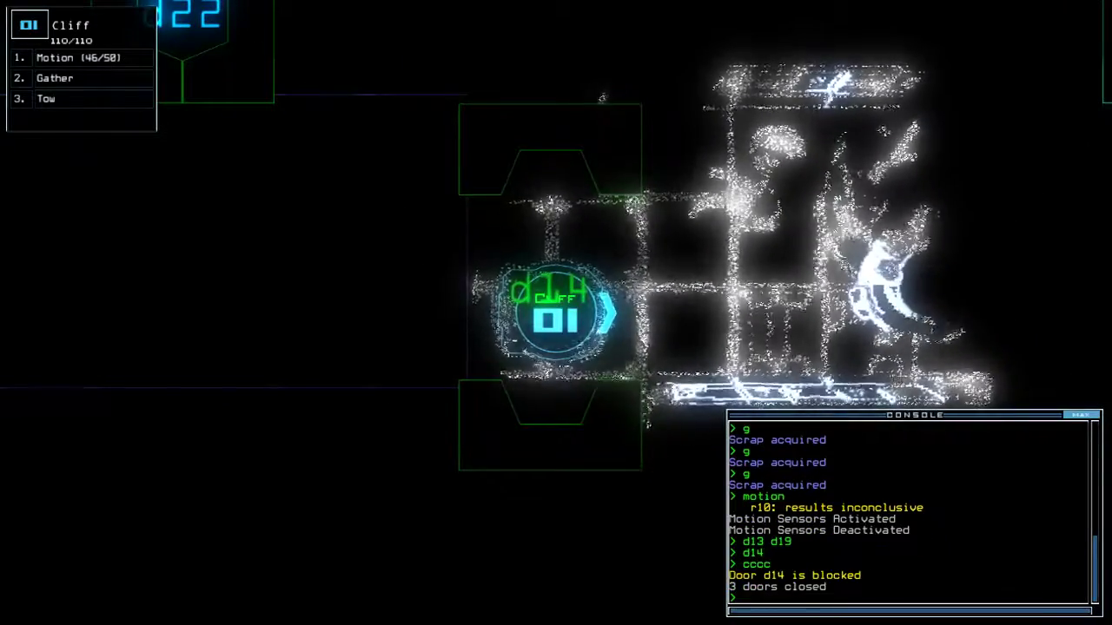
pyautogui.write('t')
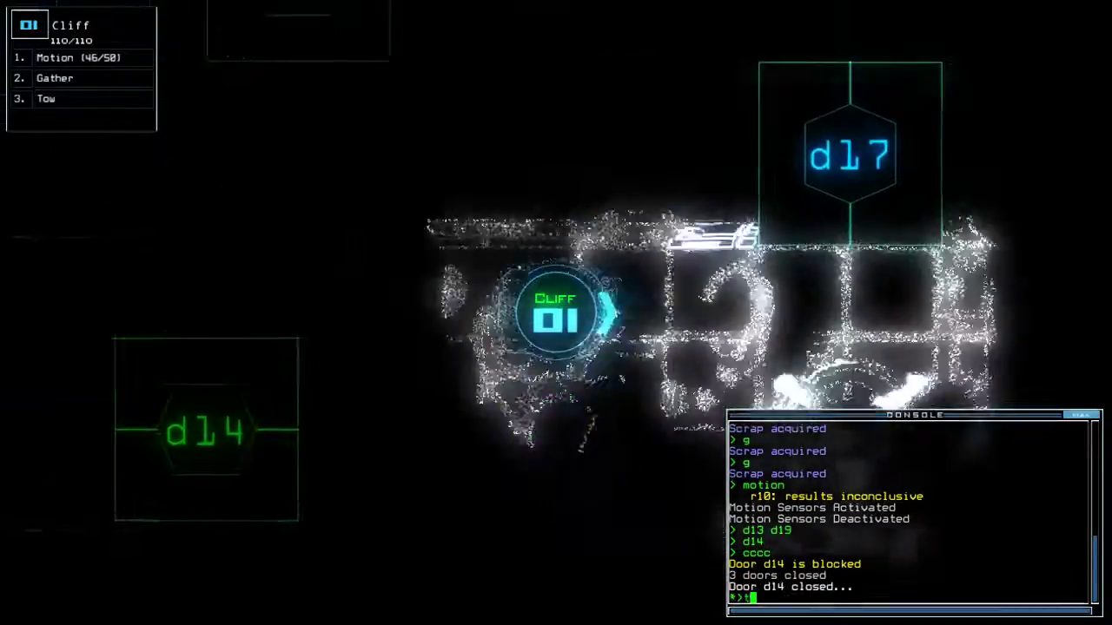
pyautogui.write('ow')
# Step: Have Cliff tow drone Abby and send HAL back to docking bay r1
pyautogui.press('Return')
pyautogui.write('swap')
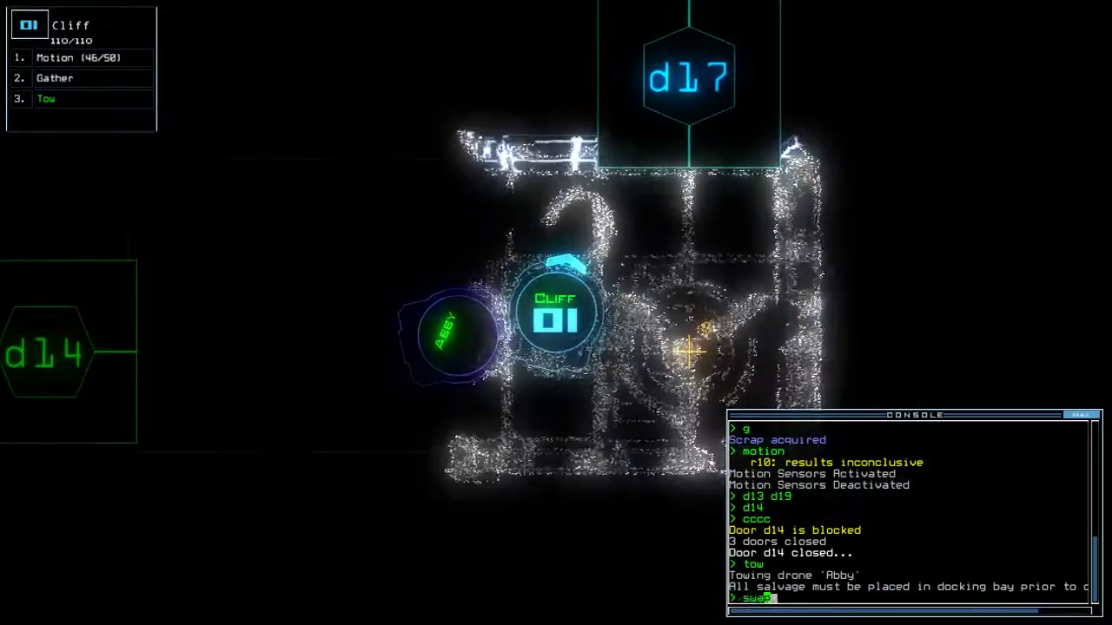
pyautogui.press('Return')
pyautogui.press('Return')
pyautogui.write('d14')
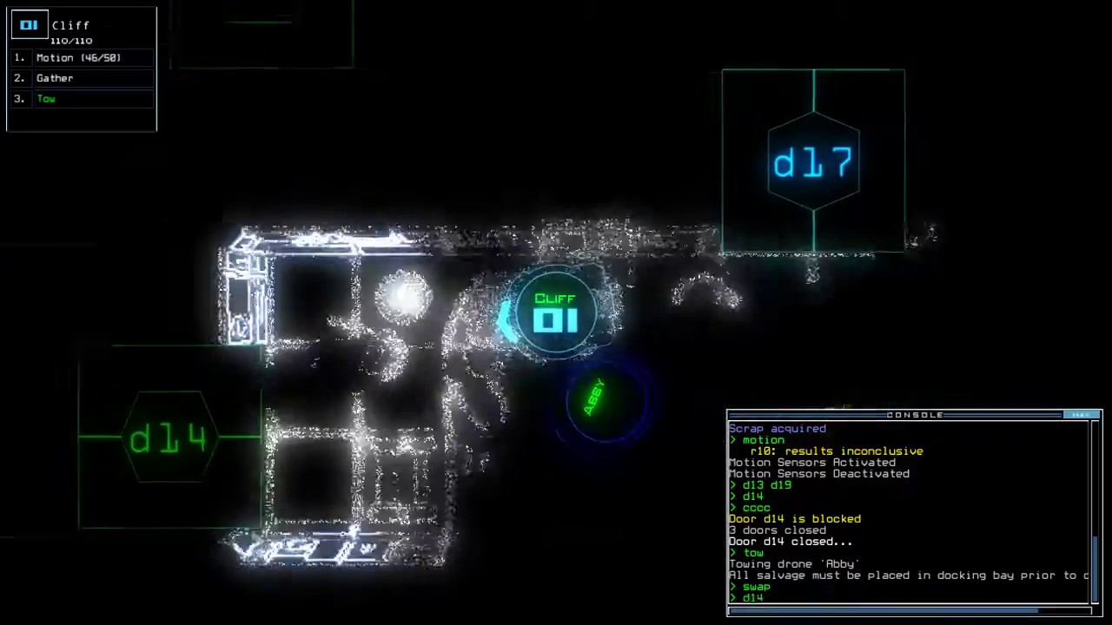
pyautogui.press('Return')
pyautogui.write('back 2')
pyautogui.press('Return')
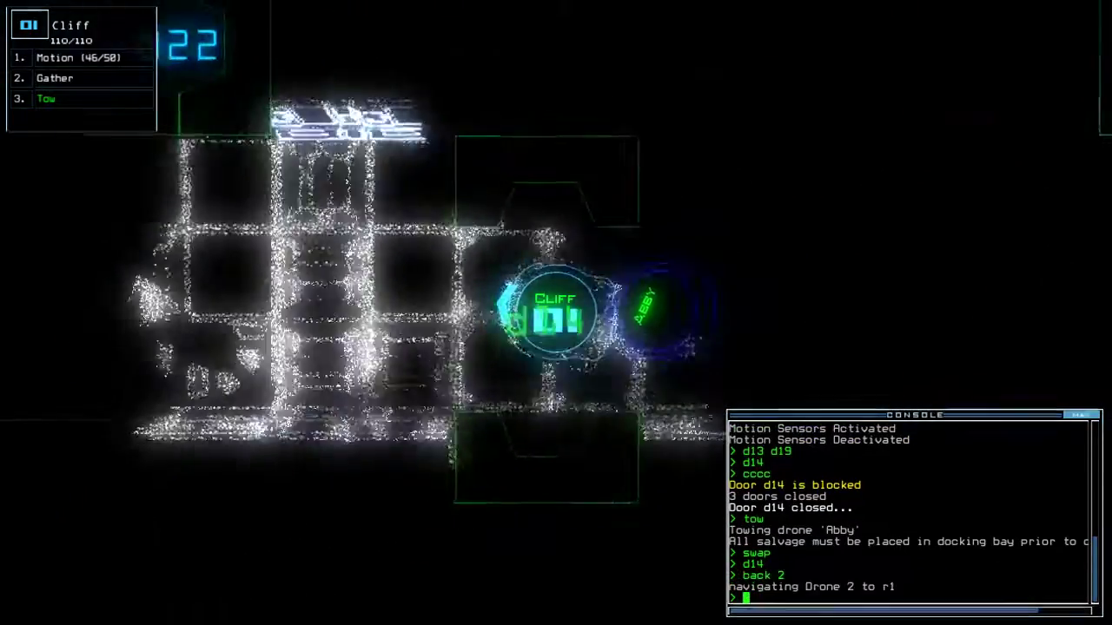
# Step: Drive HAL to the generator room and reactivate the generator
pyautogui.press('space')
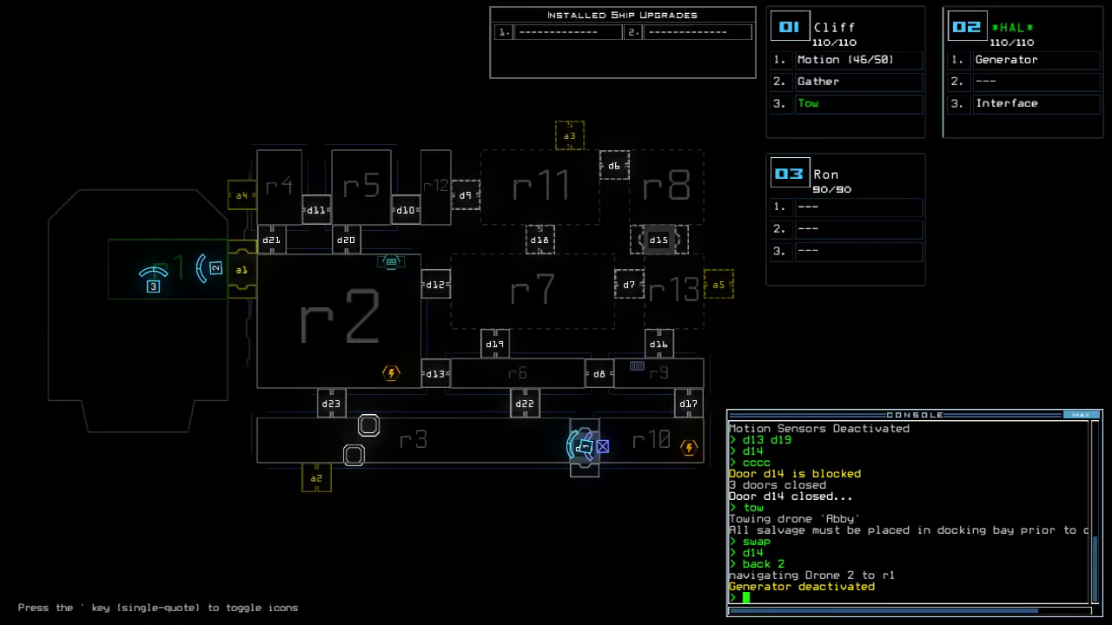
pyautogui.press('space')
pyautogui.press('1')
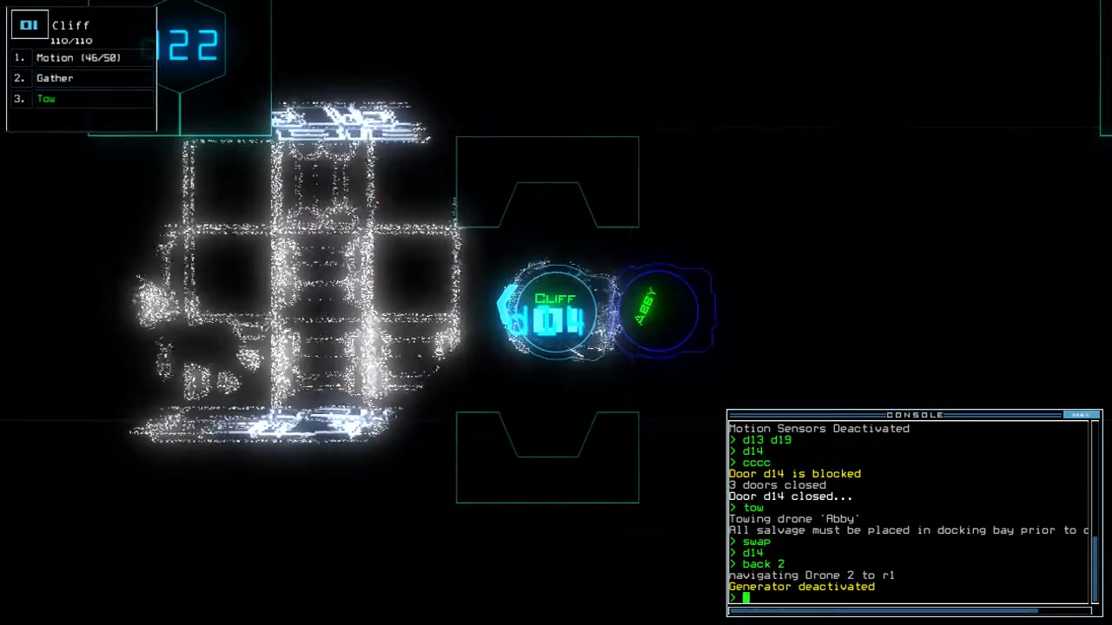
pyautogui.press('2')
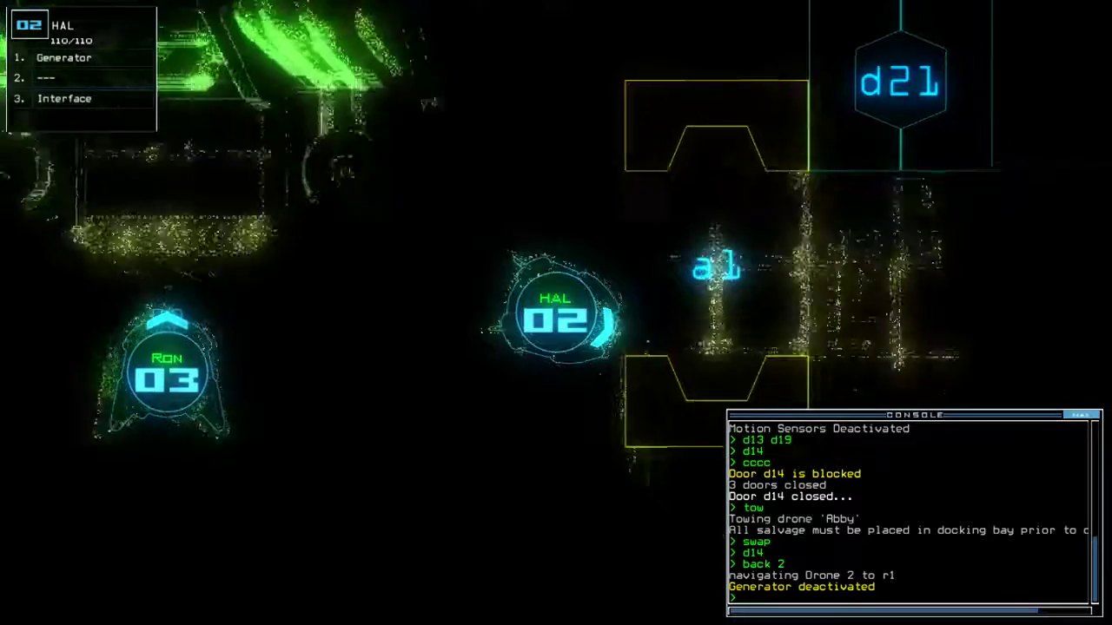
pyautogui.press('Right')
pyautogui.press('Down')
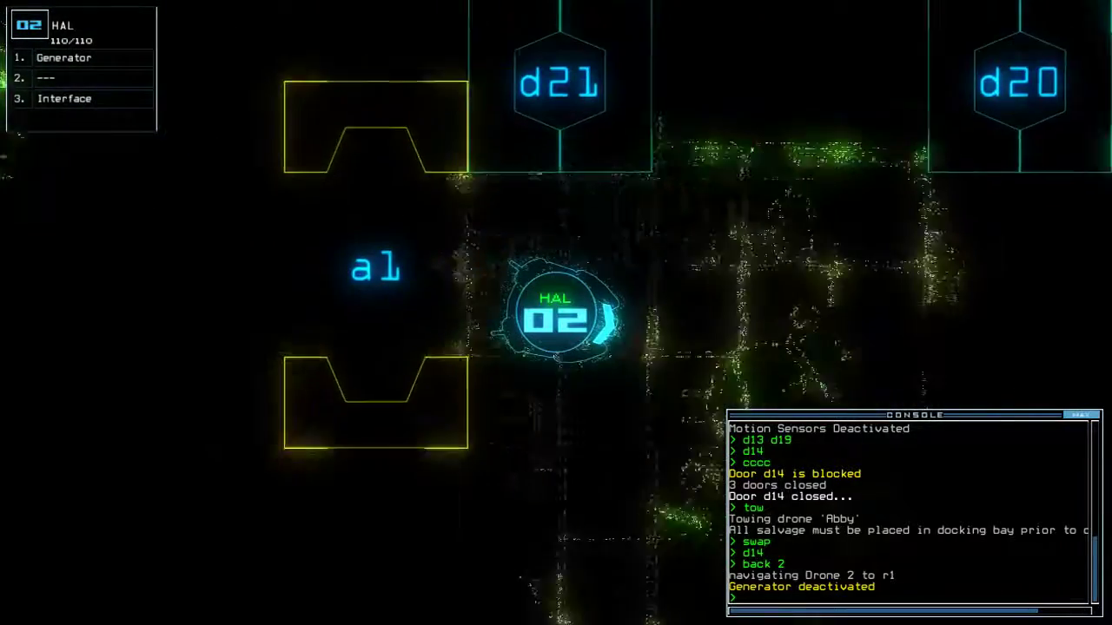
pyautogui.press('Down')
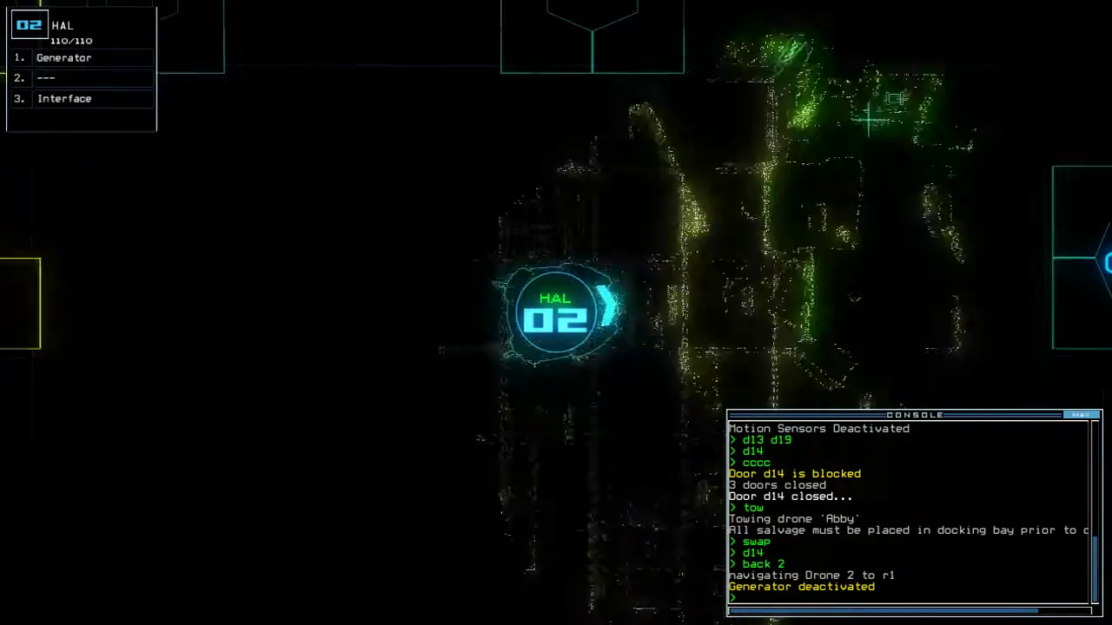
pyautogui.write('g')
pyautogui.press('Return')
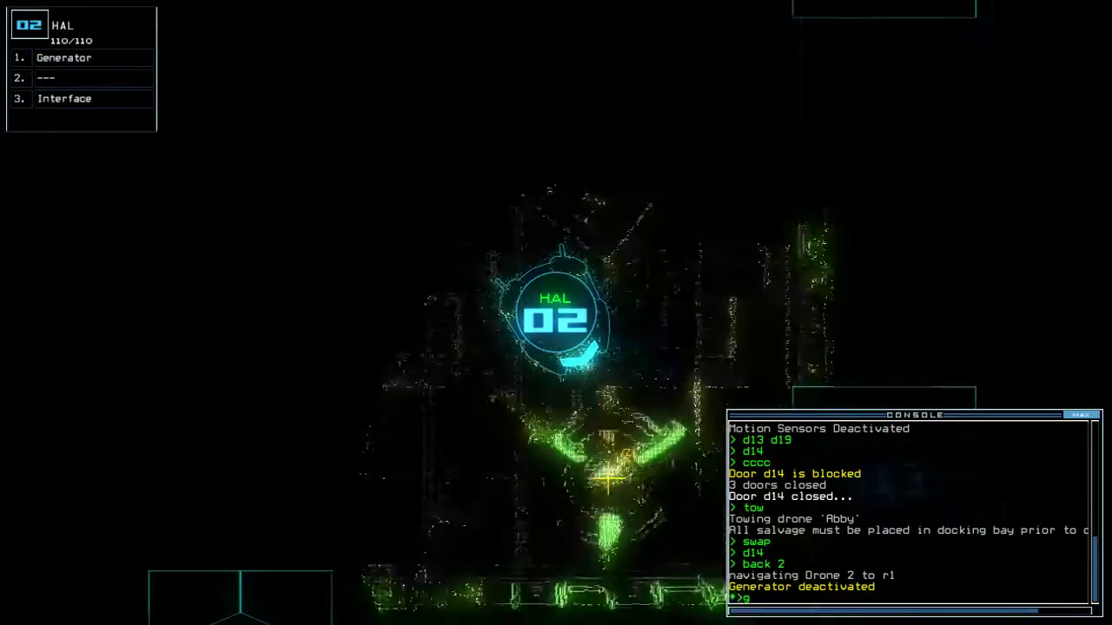
pyautogui.press('1')
pyautogui.write('d23')
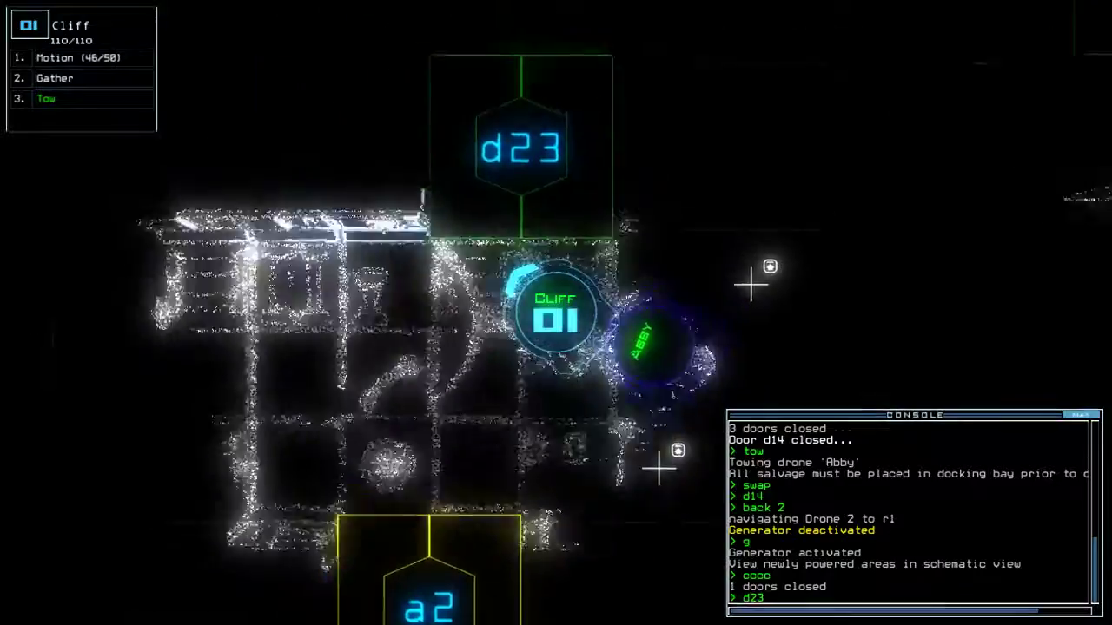
# Step: Take Cliff through door d23, close it behind, and release Abby near d21
pyautogui.press('Return')
pyautogui.press('Down')
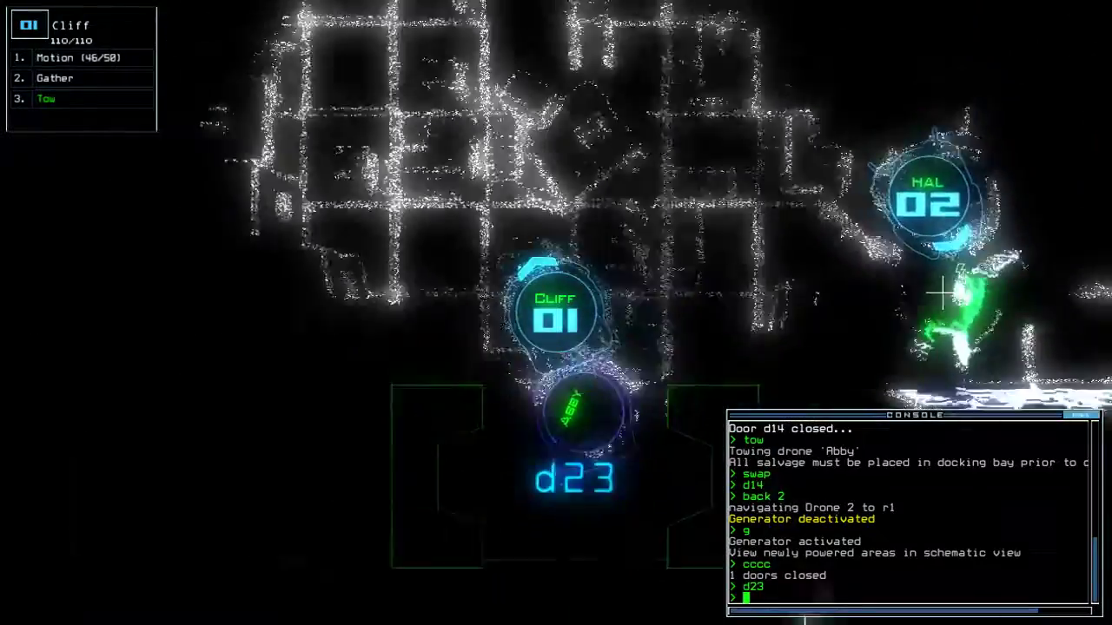
pyautogui.write('cccc')
pyautogui.press('Return')
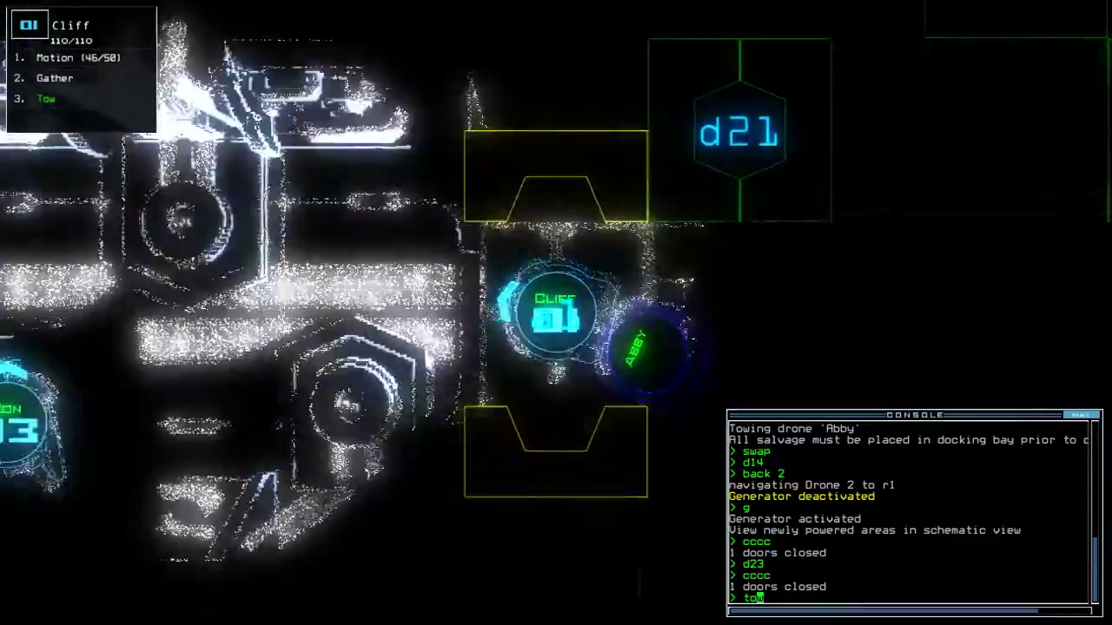
pyautogui.write('w')
pyautogui.press('Return')
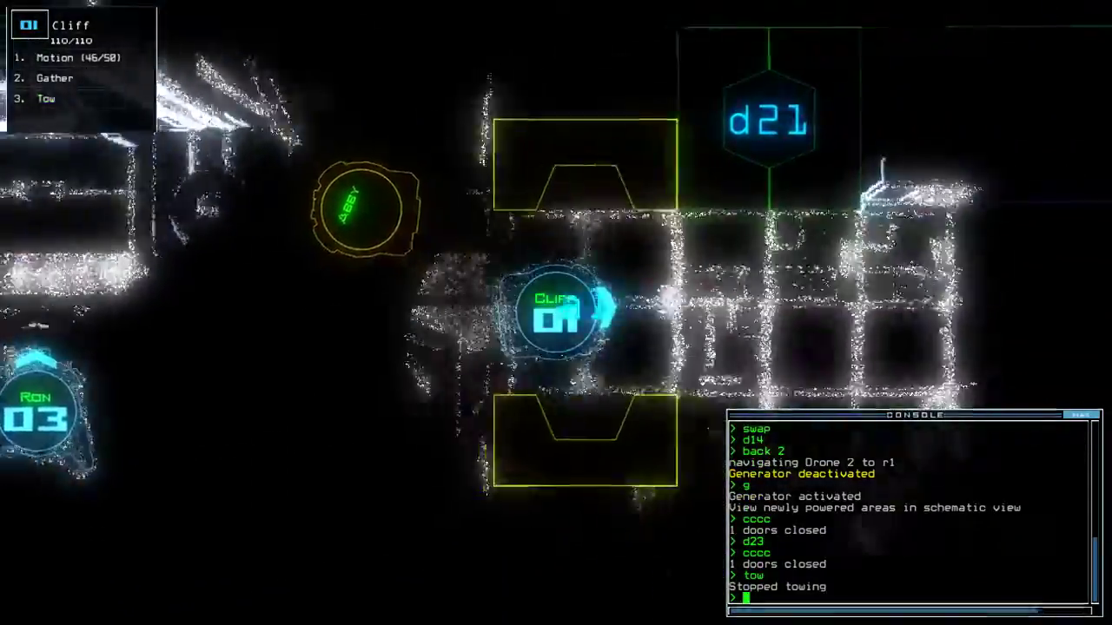
pyautogui.write('motion')
# Step: Run a motion scan, give Ron Abby's Gather and Stealth modules, and switch to Cliff
pyautogui.press('Return')
pyautogui.write('3')
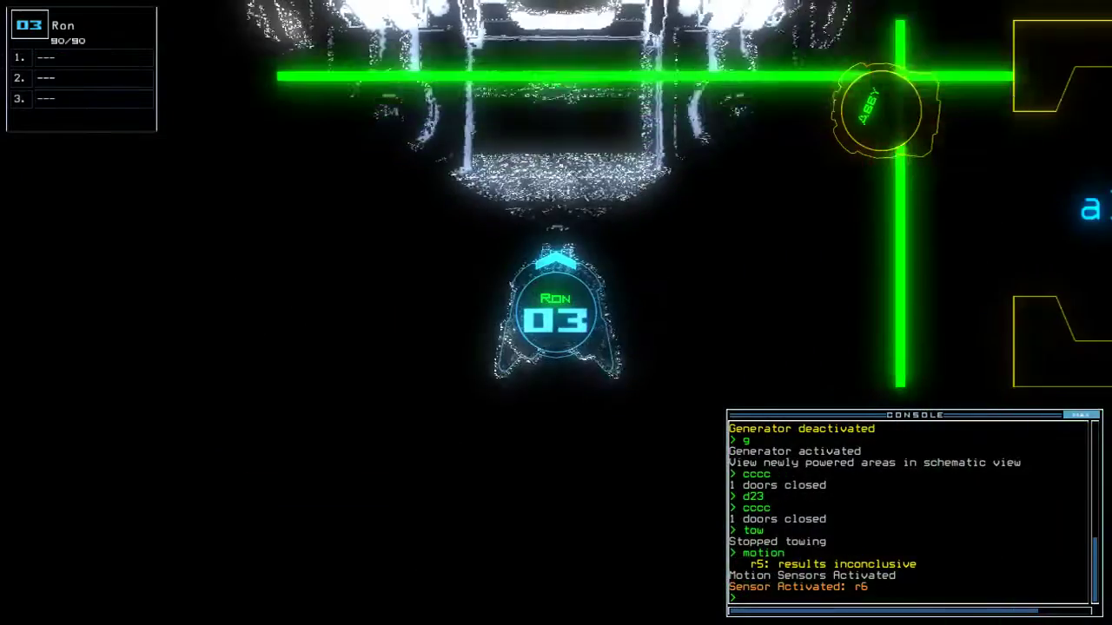
pyautogui.write('swap')
pyautogui.press('Return')
pyautogui.press('Escape')
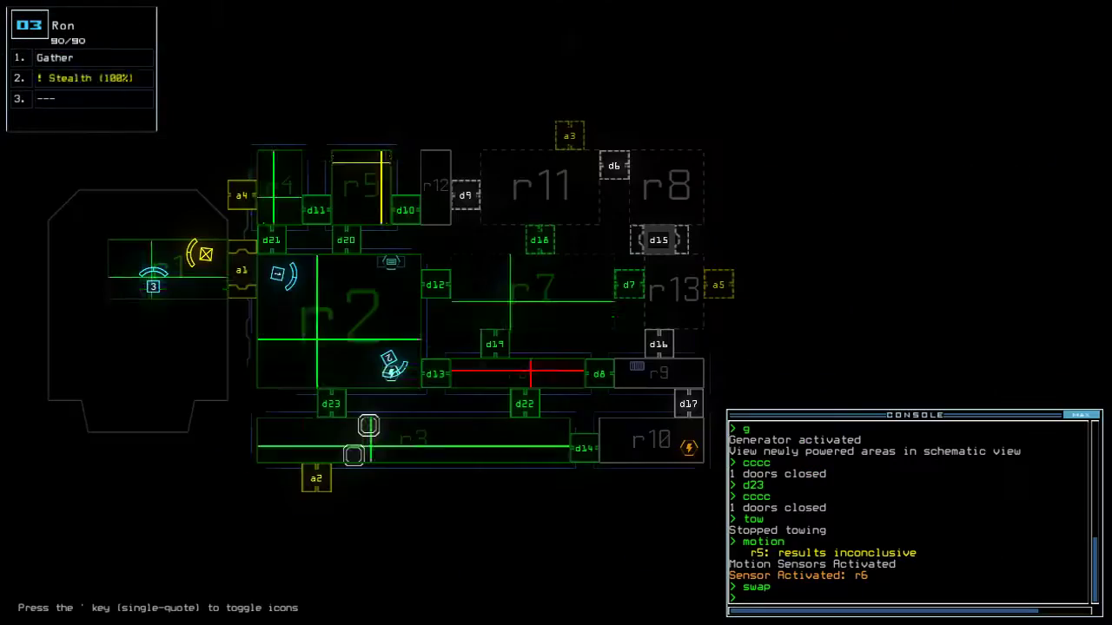
pyautogui.press('1')
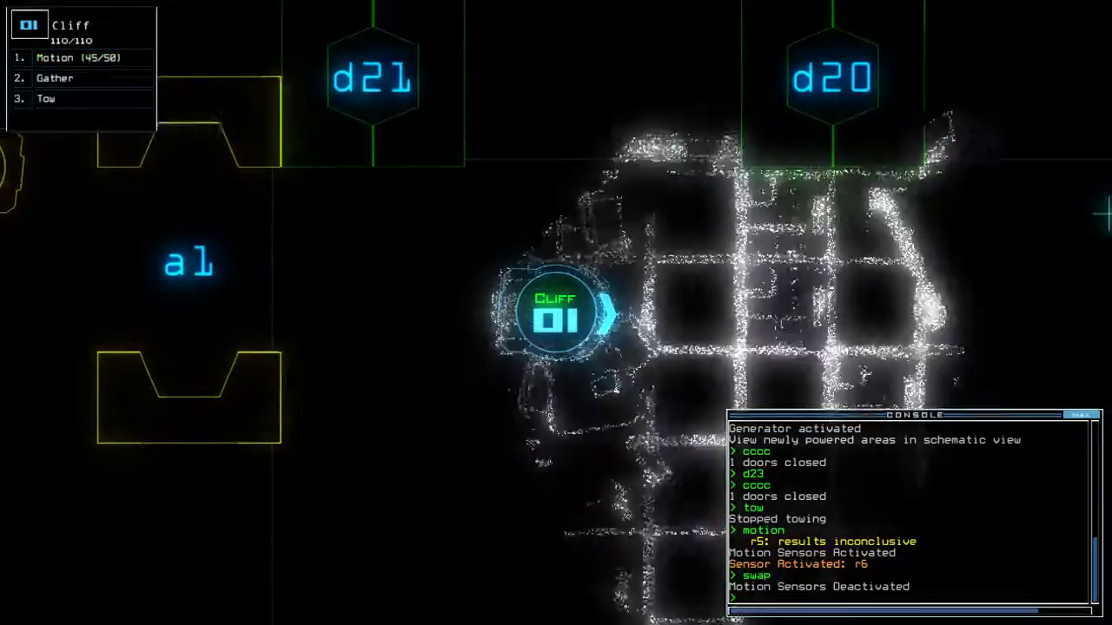
pyautogui.write('d12')
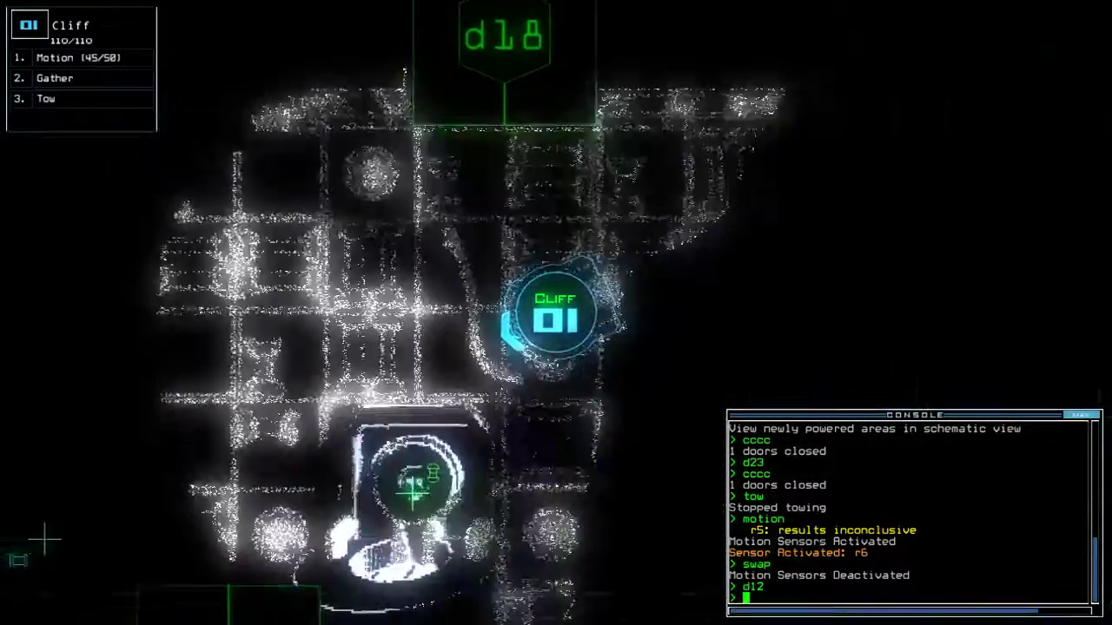
pyautogui.write('g')
# Step: Have Cliff gather a fuel jump cell, pass door d18 and close two doors
pyautogui.press('Return')
pyautogui.write('m')
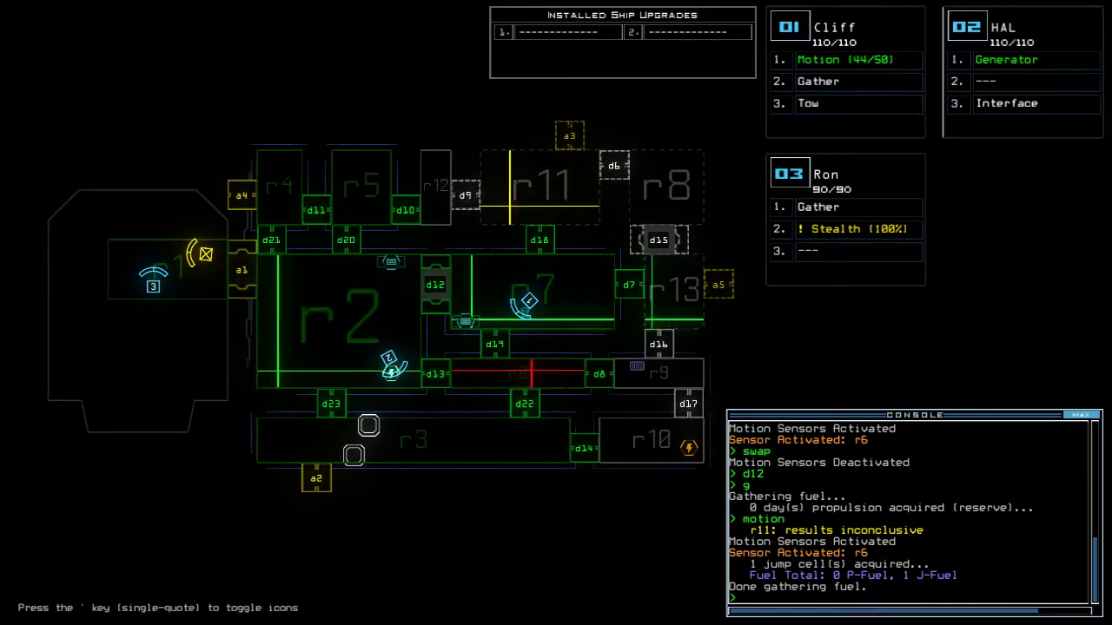
pyautogui.write('1')
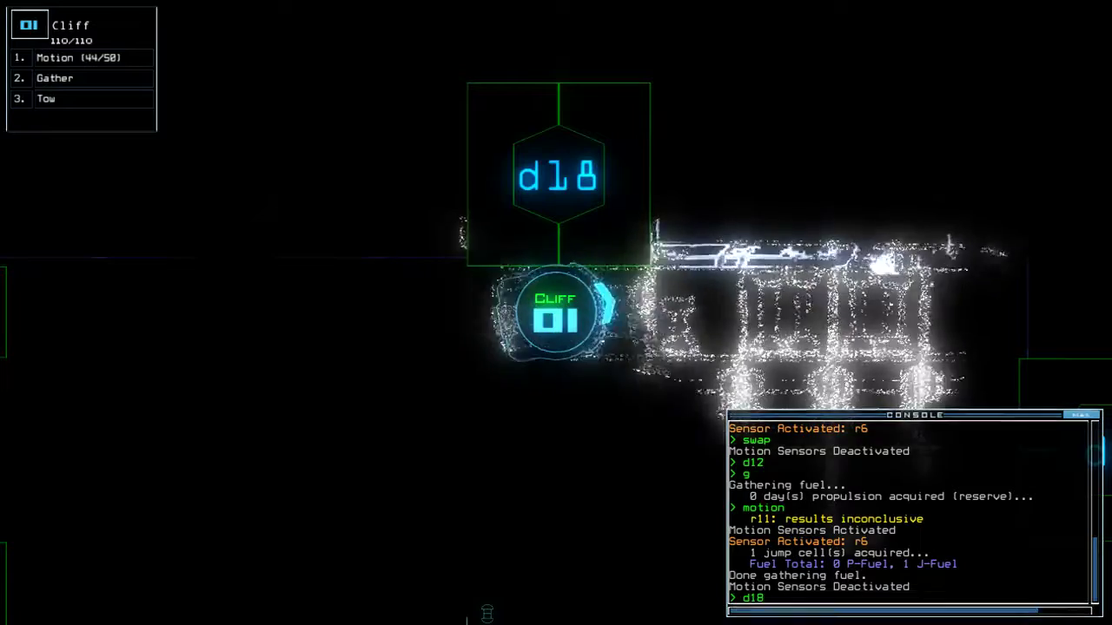
pyautogui.press('Return')
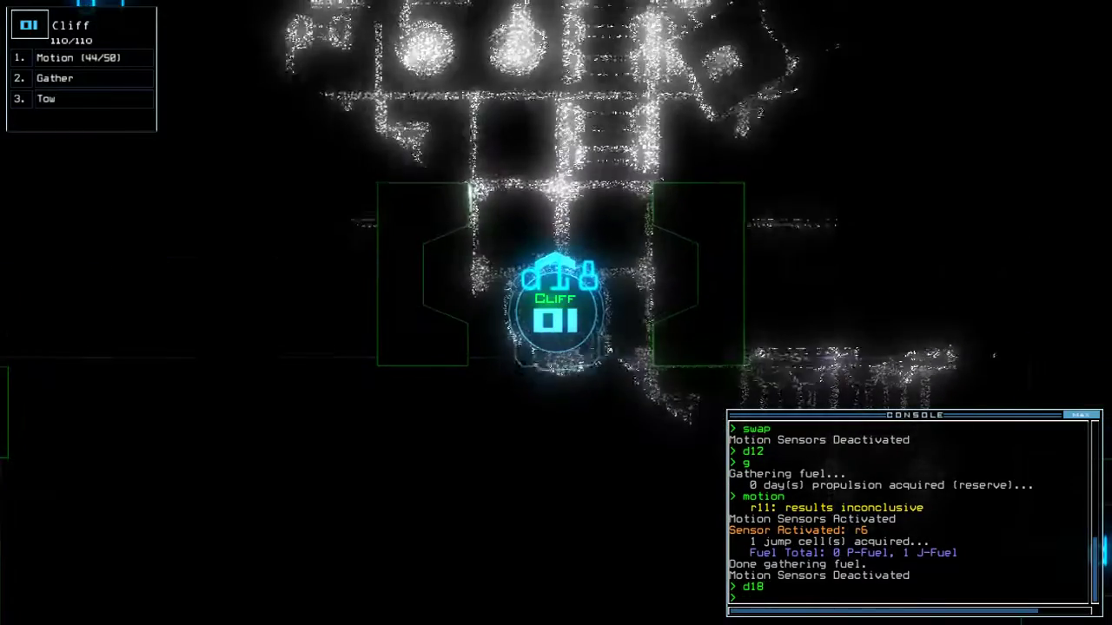
pyautogui.write('cccc')
pyautogui.press('Return')
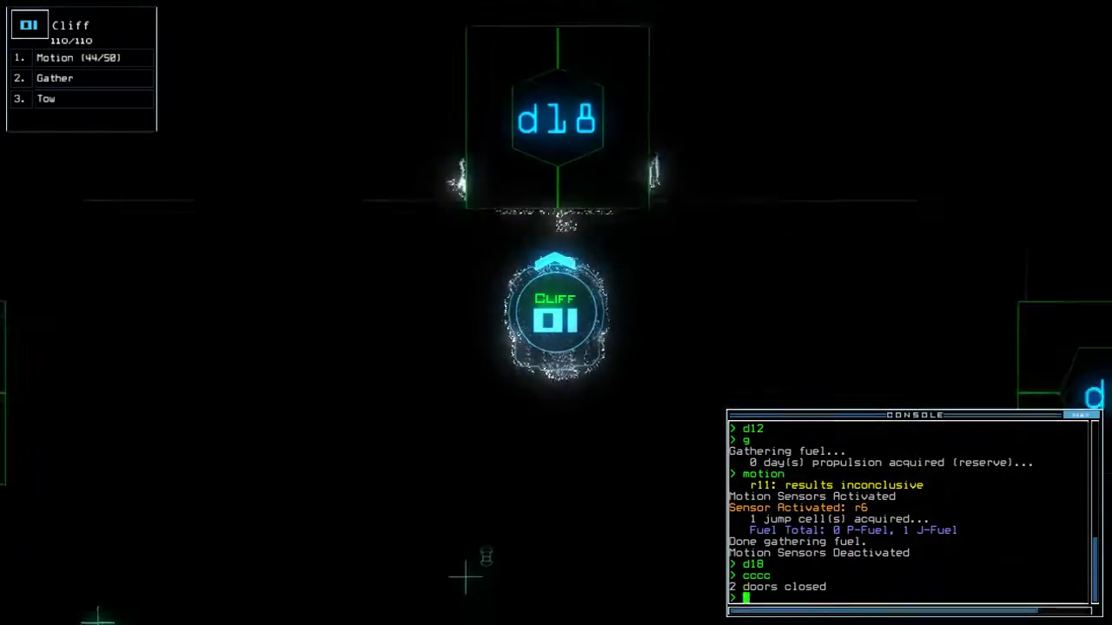
pyautogui.press('Tab')
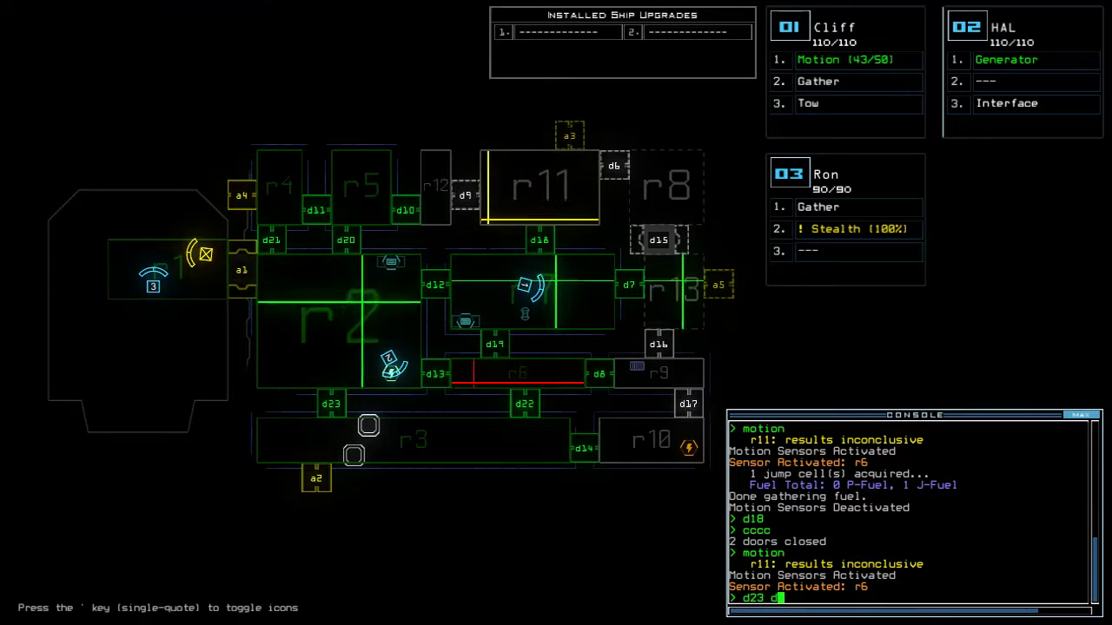
# Step: Route HAL through doors d23 and d14 to the r10 generator and power it up
pyautogui.press('2')
pyautogui.write('14')
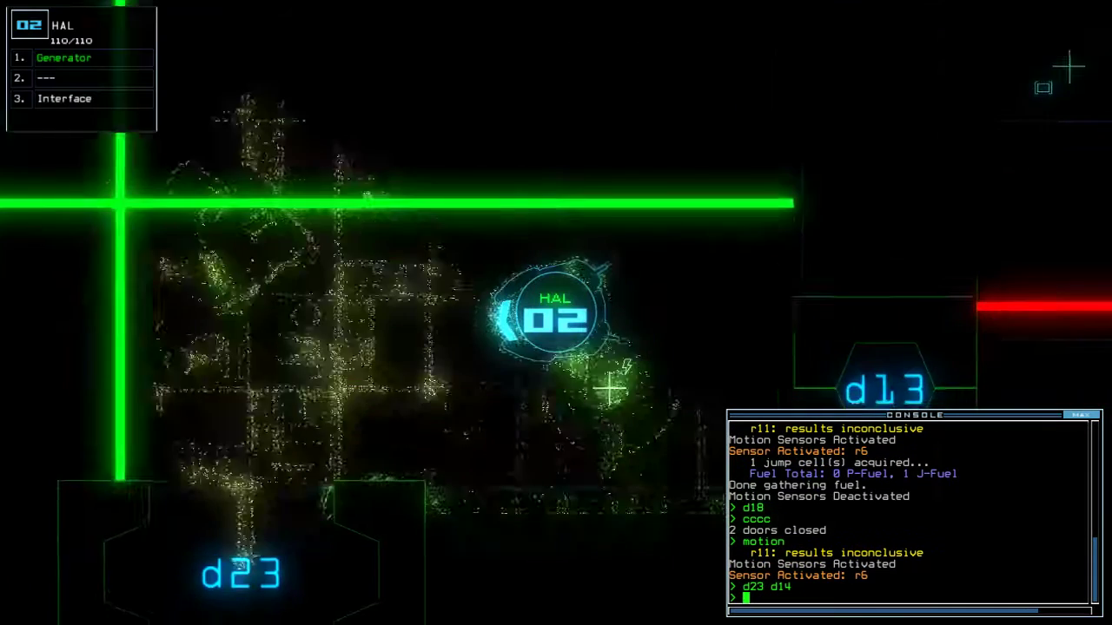
pyautogui.press('Left')
pyautogui.press('Down')
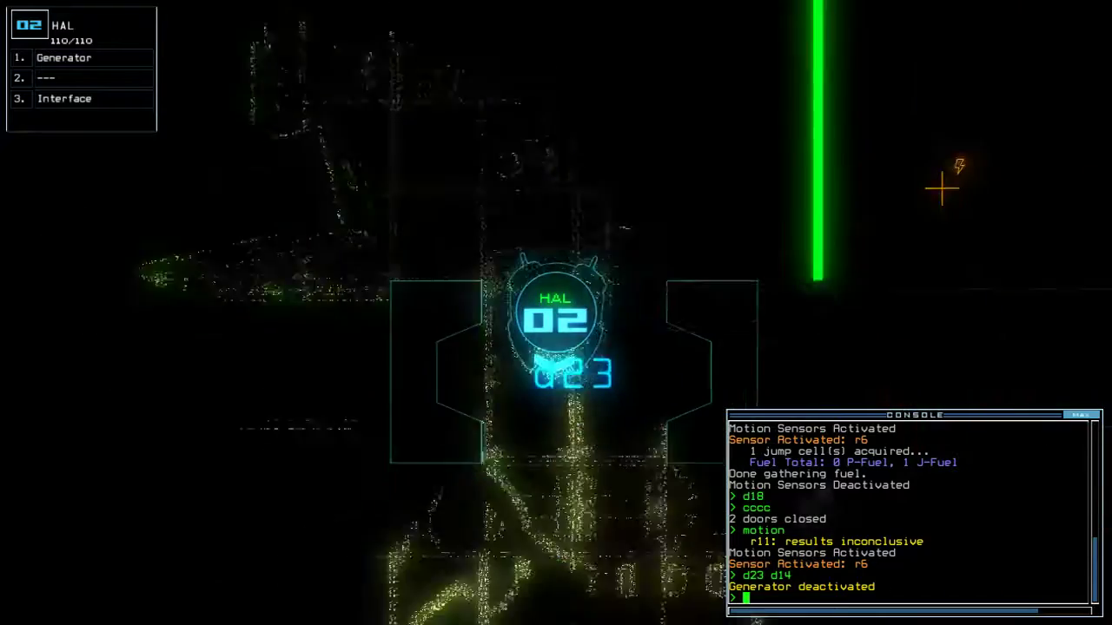
pyautogui.press('Right')
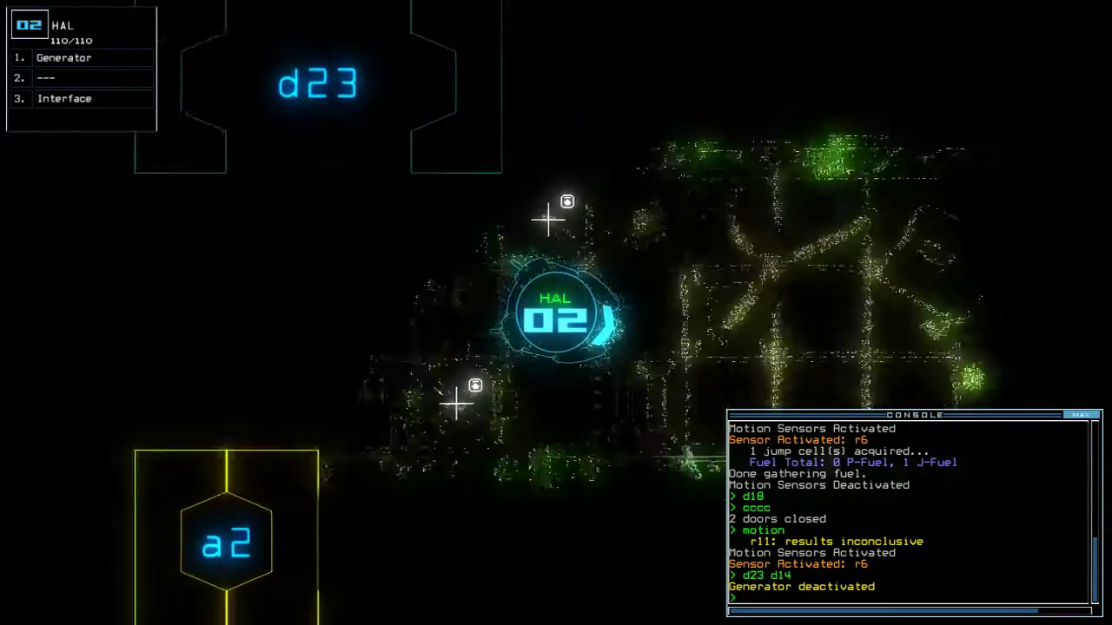
pyautogui.press('Right')
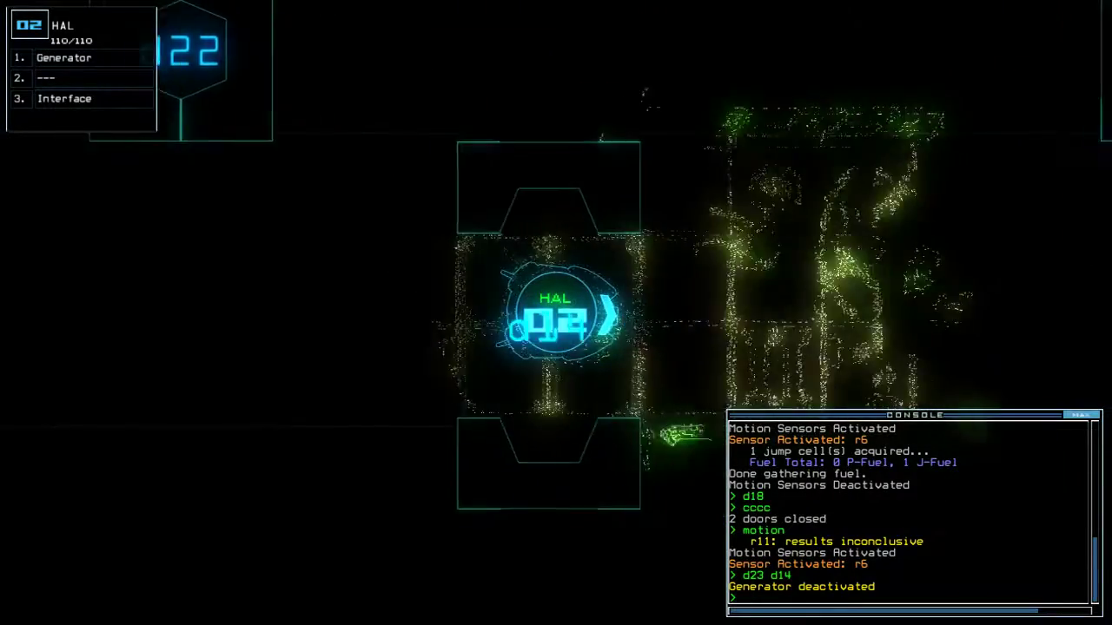
pyautogui.press('Right')
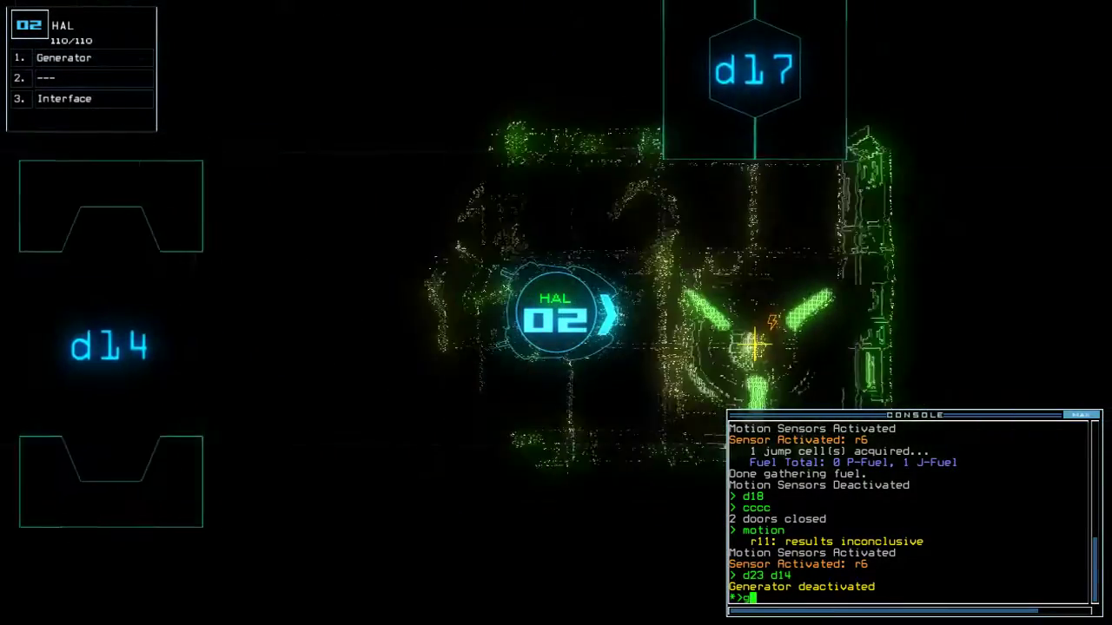
pyautogui.press('space')
pyautogui.write('d1')
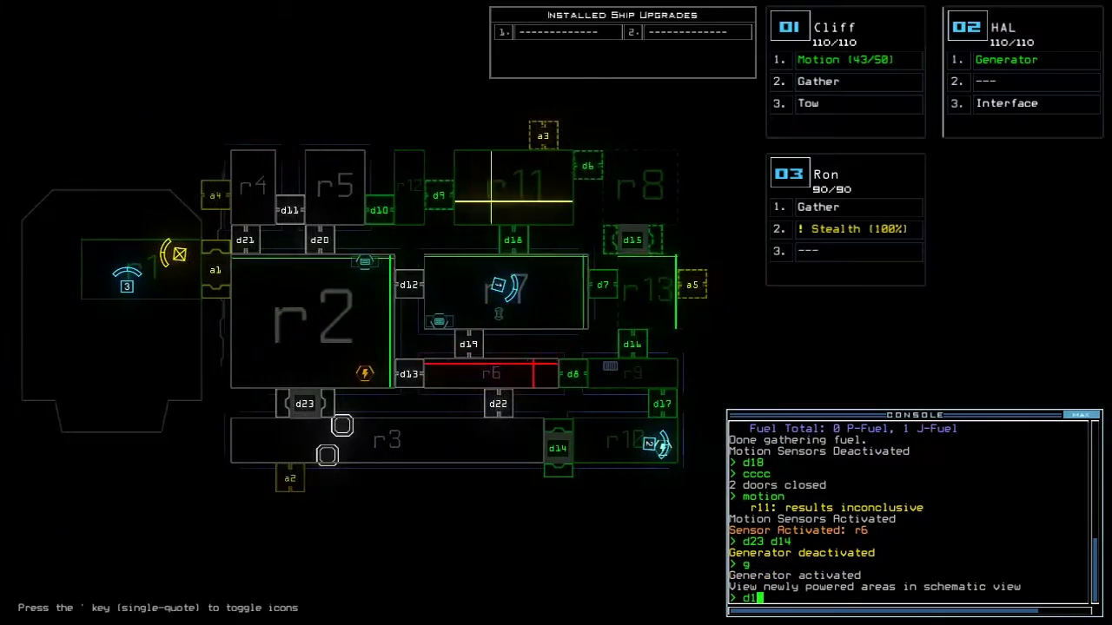
# Step: Send Cliff toward doors d15 and d7, checking the ship schematic
pyautogui.press('space')
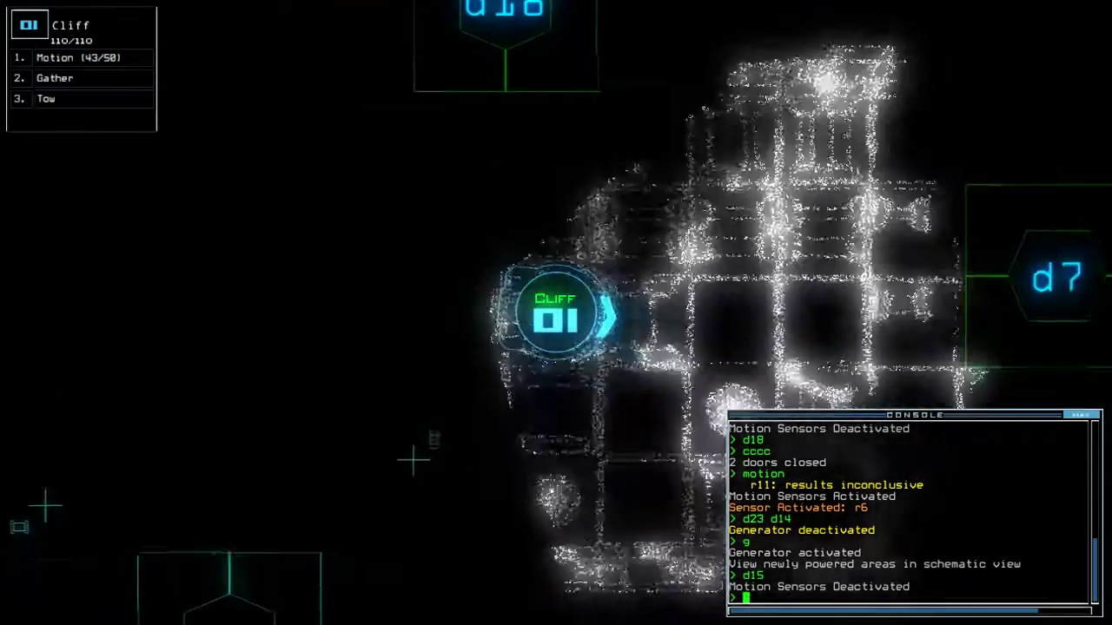
pyautogui.write('d7')
pyautogui.press('Return')
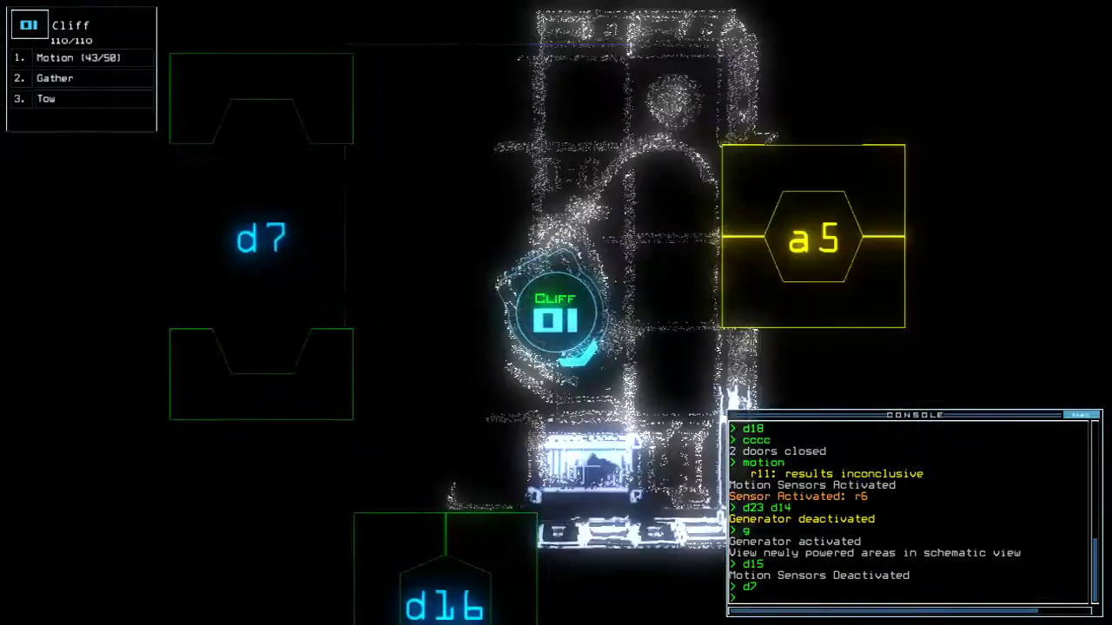
pyautogui.press('space')
pyautogui.press('space')
pyautogui.write('d7')
pyautogui.press('Return')
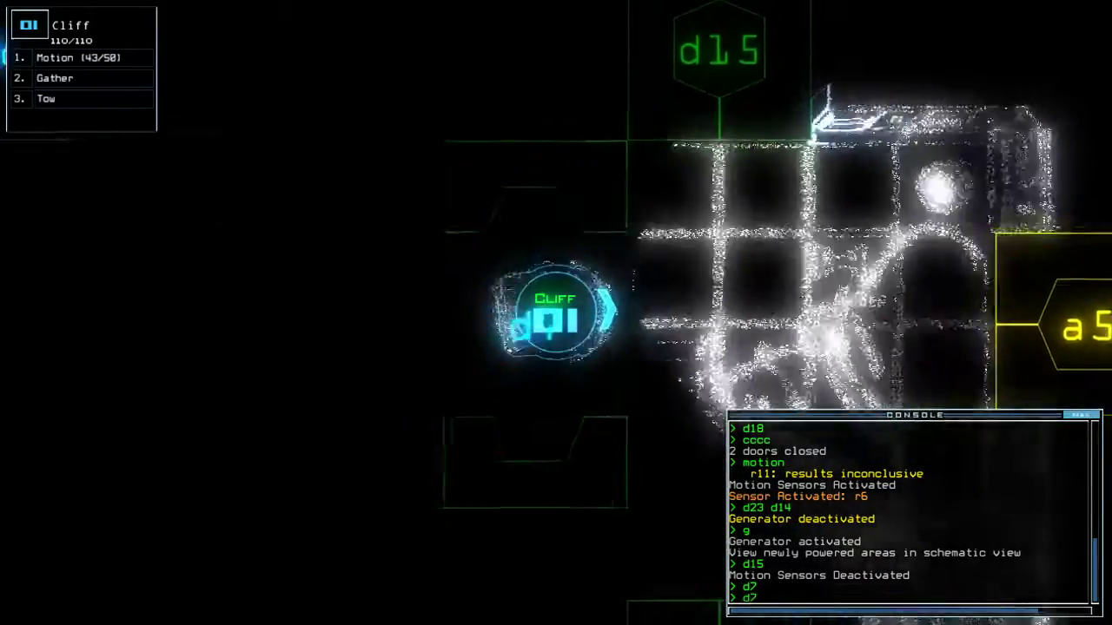
pyautogui.press('space')
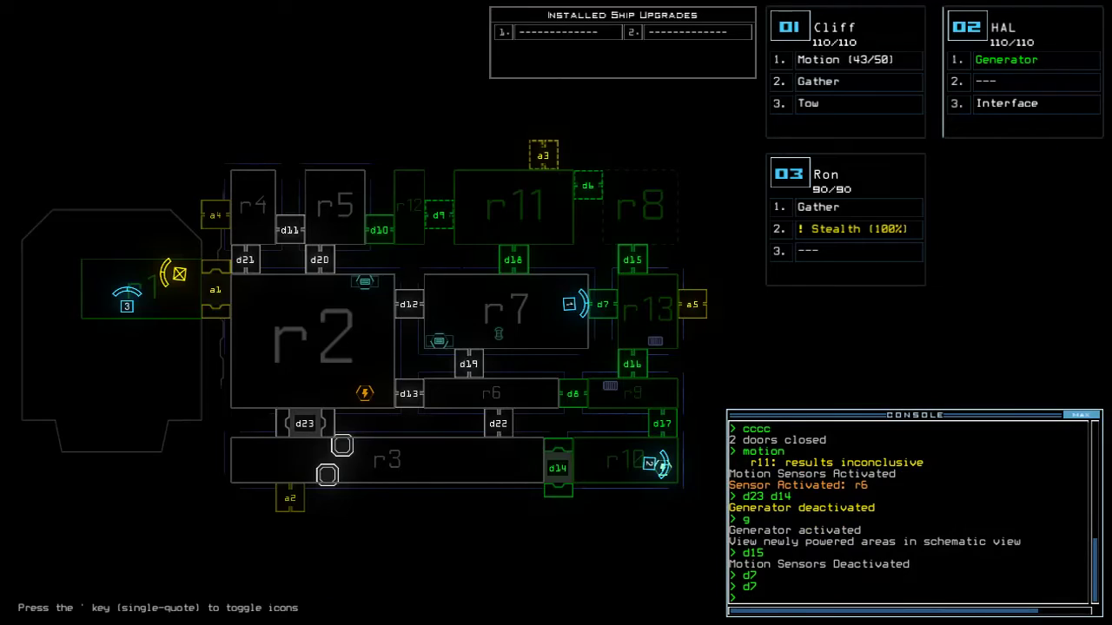
pyautogui.press('space')
# Step: Drive HAL through room r3 and past door d23
pyautogui.press('2')
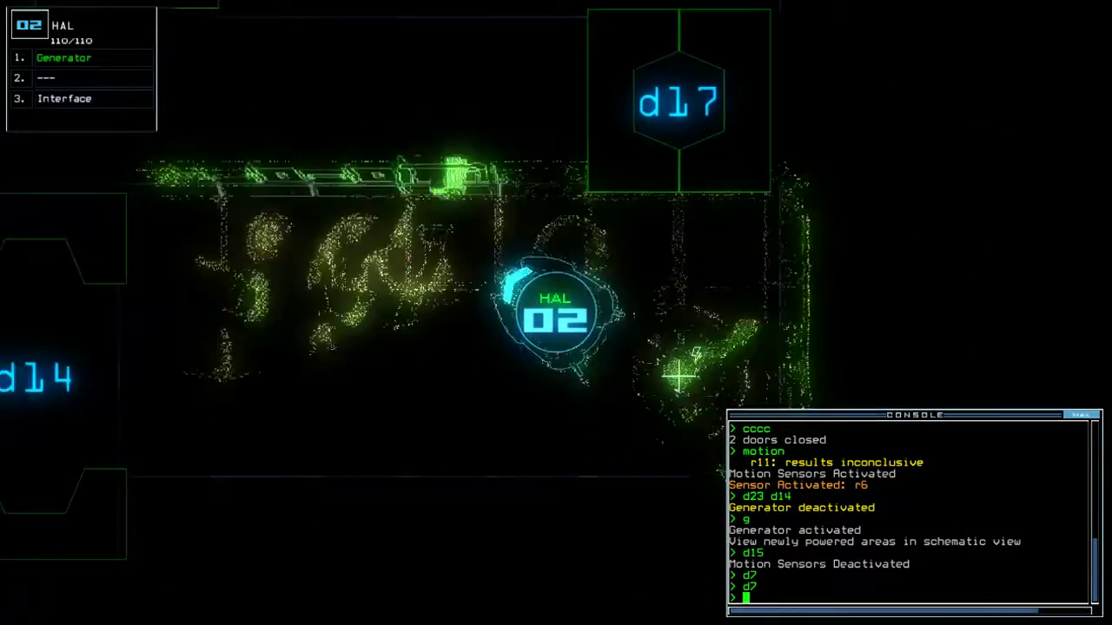
pyautogui.press('Left')
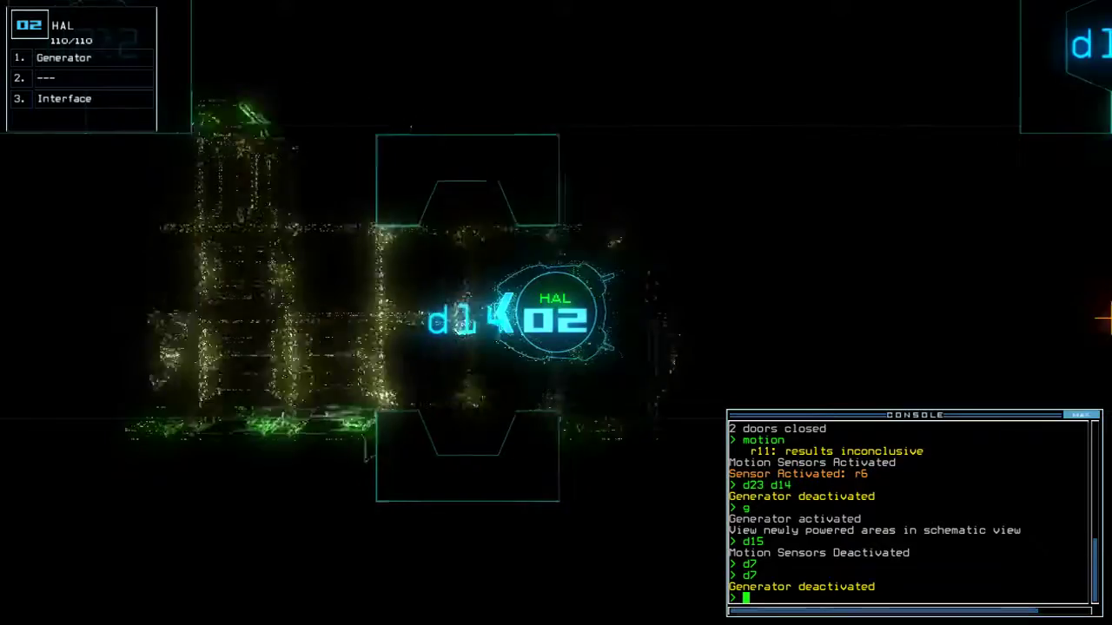
pyautogui.press('Left')
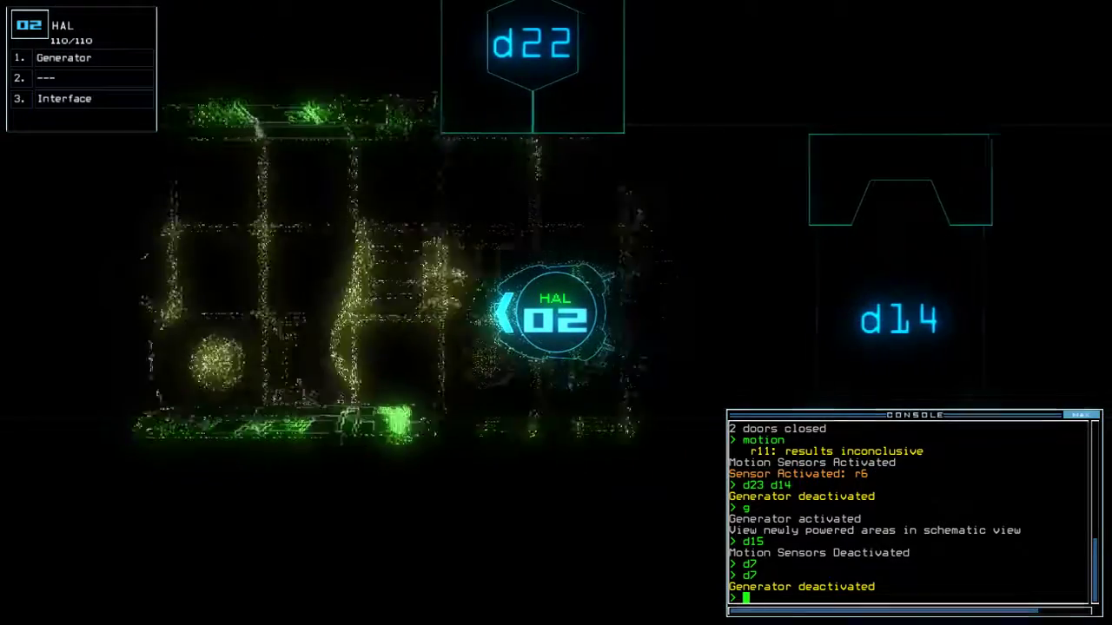
pyautogui.press('Left')
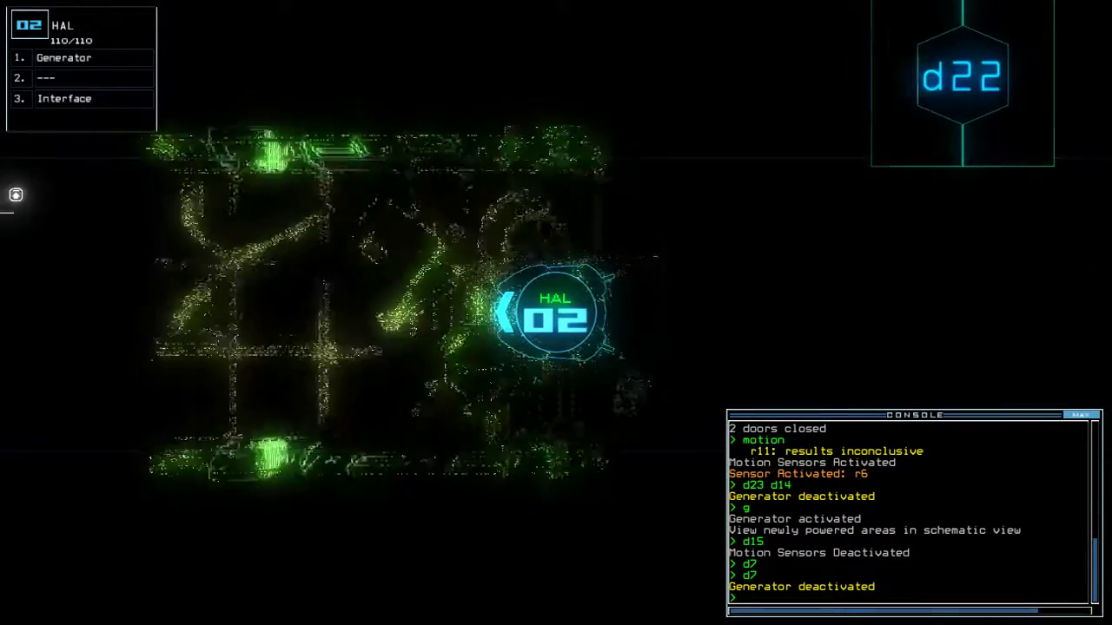
pyautogui.press('Left')
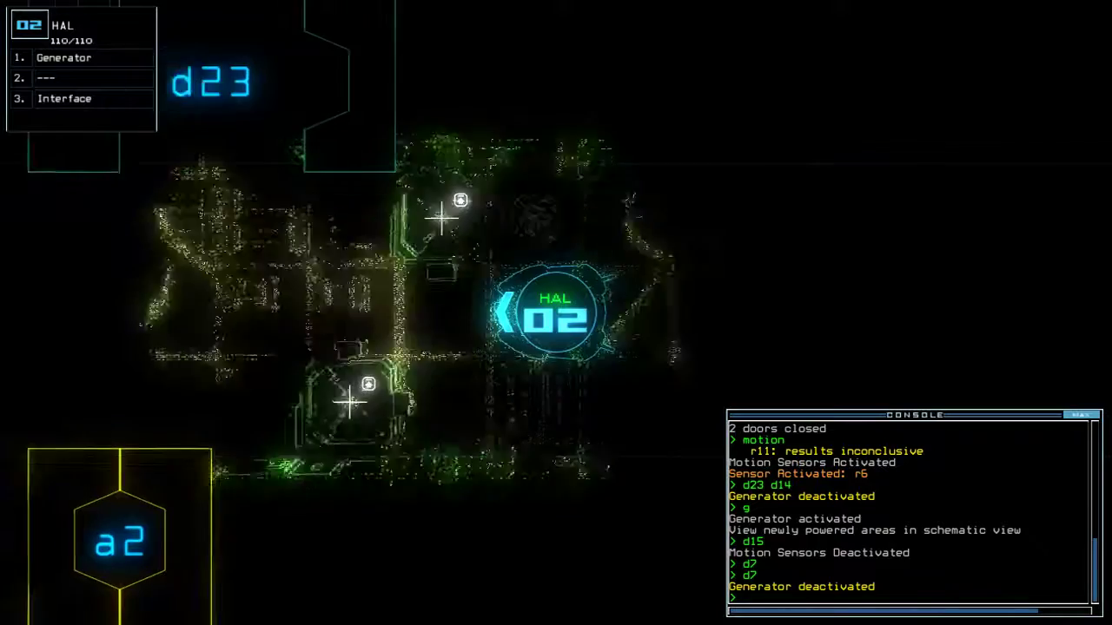
pyautogui.press('Up')
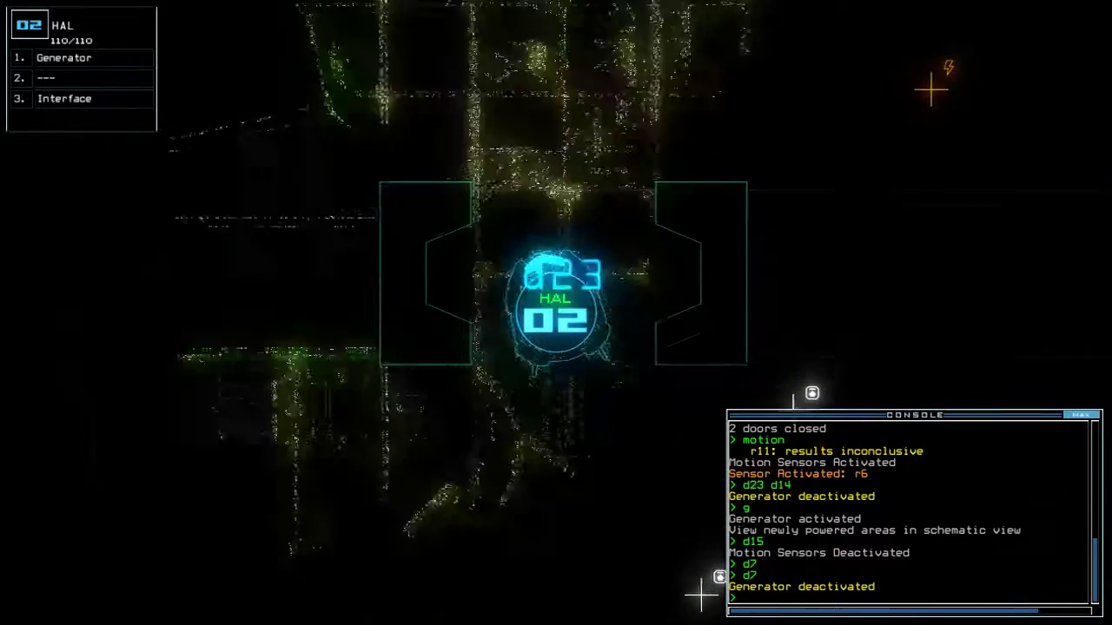
pyautogui.press('Up')
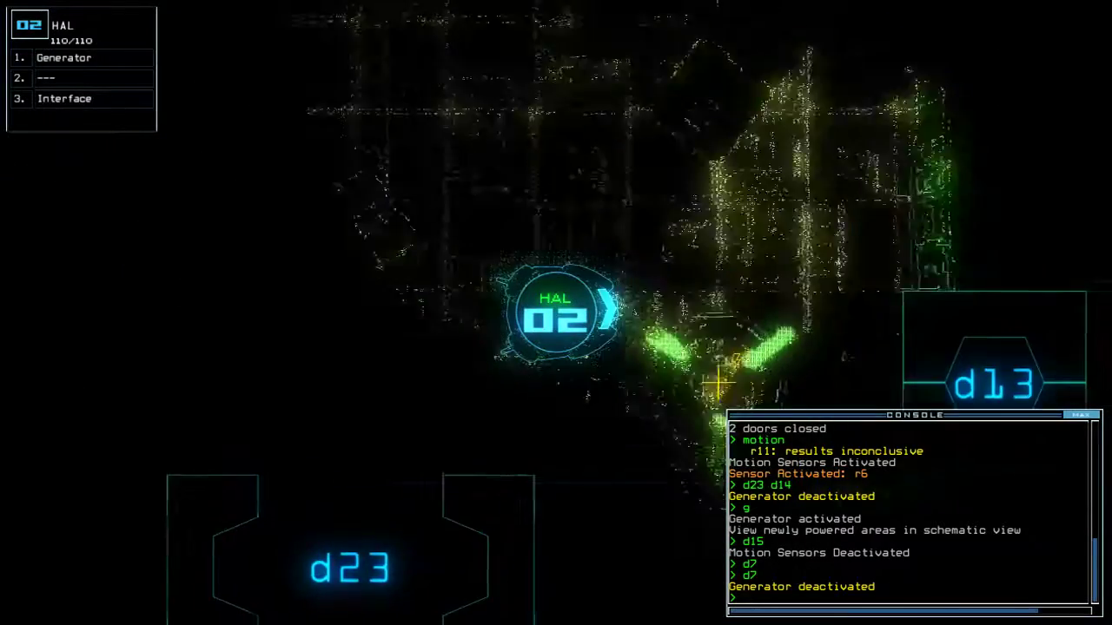
pyautogui.write('g')
# Step: Activate the generator, open door d12 for Cliff, and review the schematic
pyautogui.press('Return')
pyautogui.write('1d')
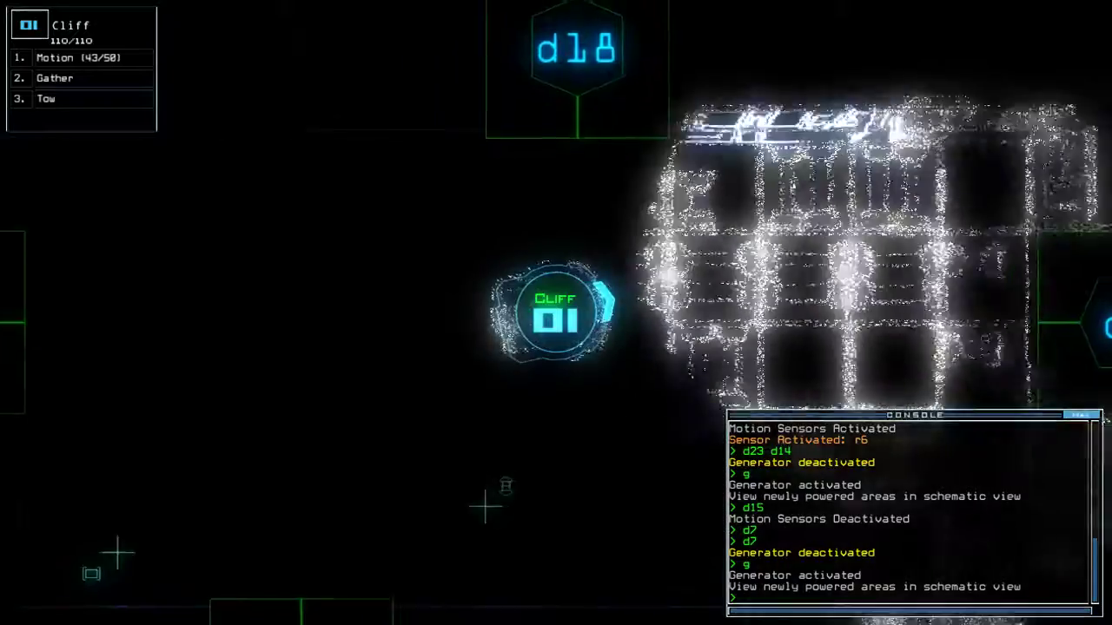
pyautogui.write('12')
pyautogui.press('Return')
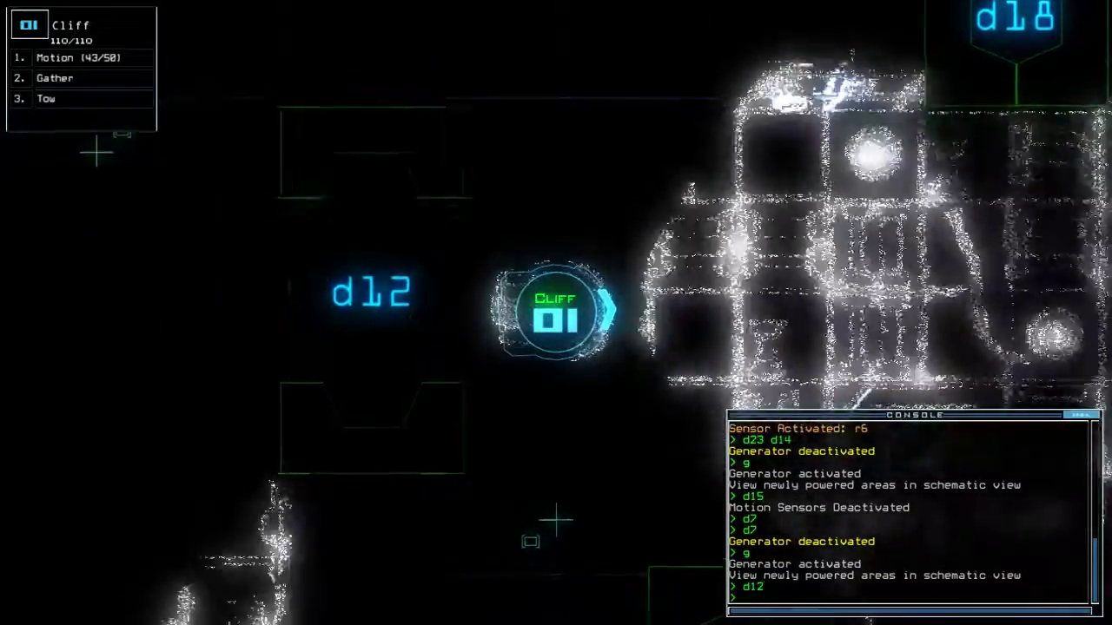
pyautogui.press('space')
pyautogui.press('2')
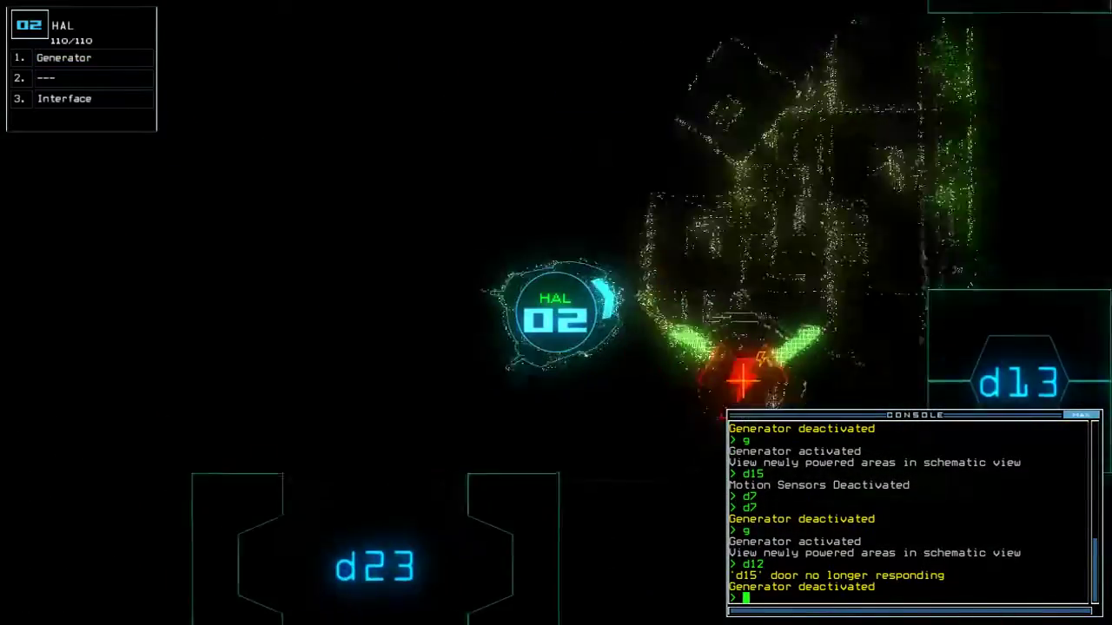
pyautogui.press('space')
pyautogui.write('status')
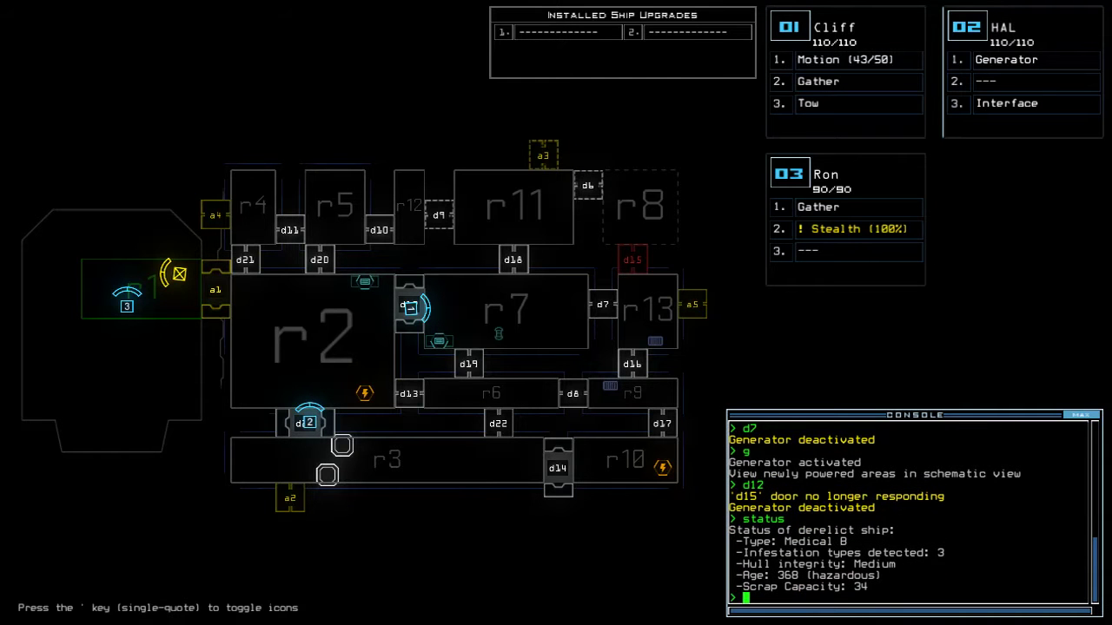
# Step: Move HAL through door d12 and reactivate the generator
pyautogui.press('1')
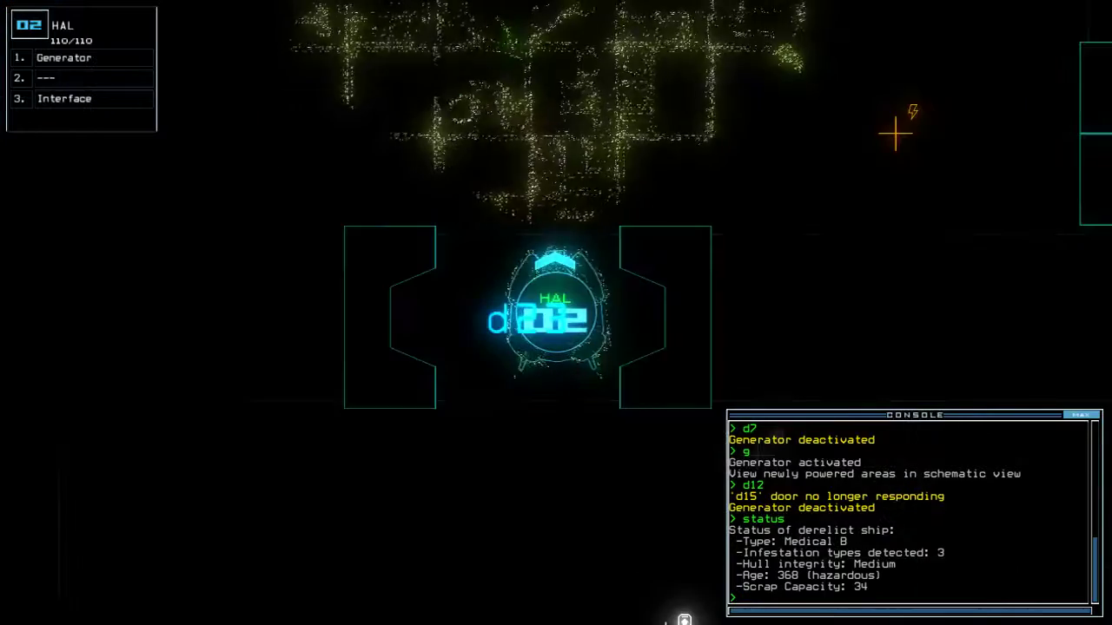
pyautogui.press('Up')
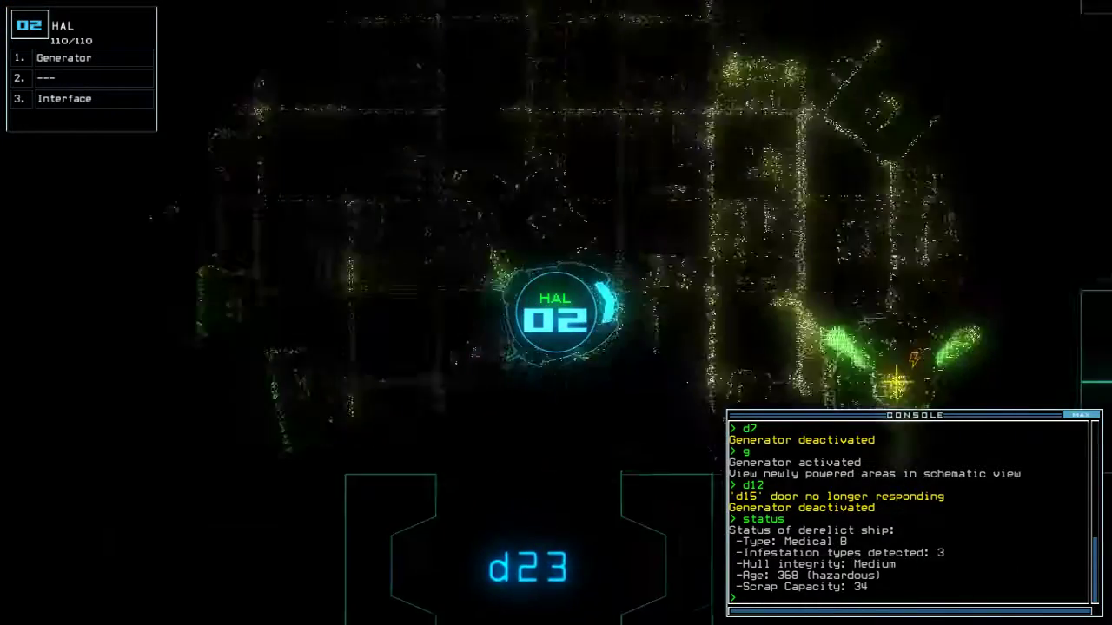
pyautogui.write('g')
pyautogui.press('Return')
pyautogui.press('space')
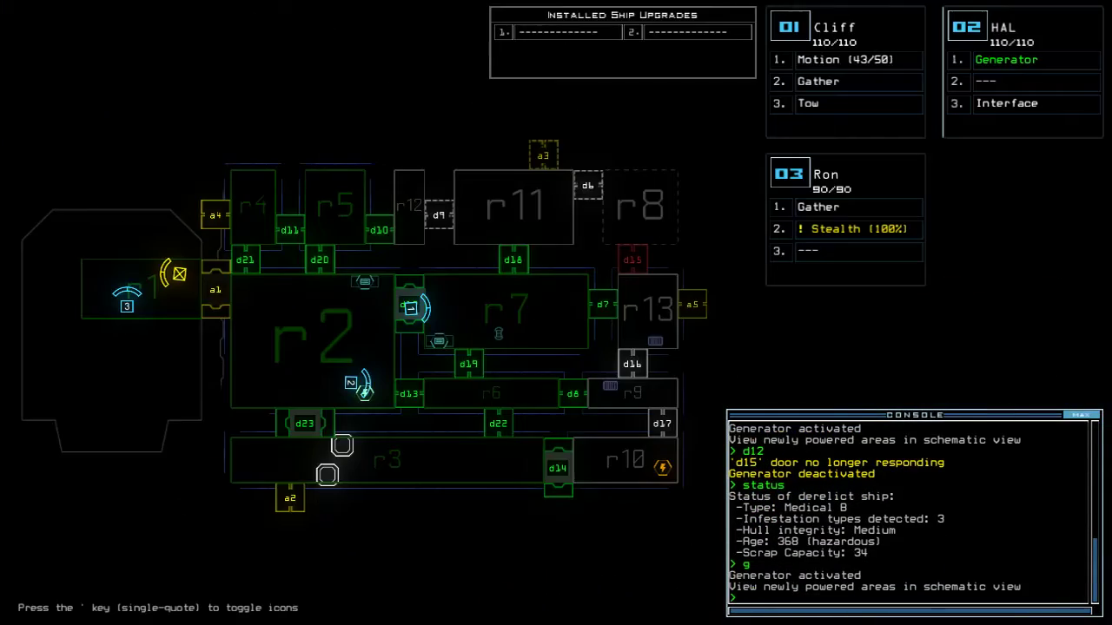
# Step: Send Cliff through door d18 and close four doors
pyautogui.press('space')
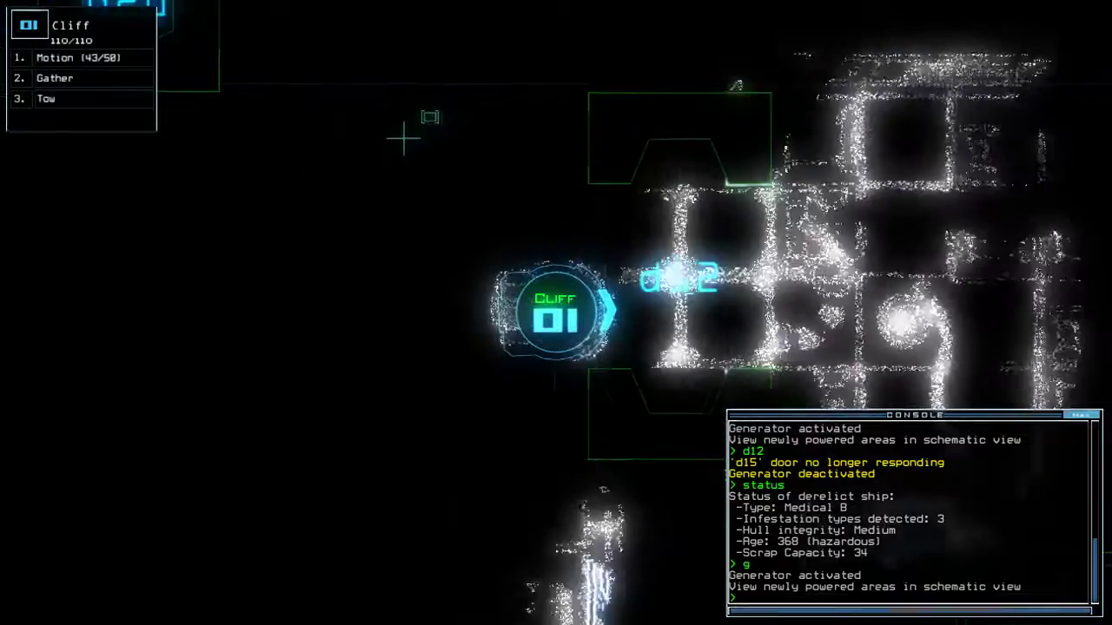
pyautogui.write('d1')
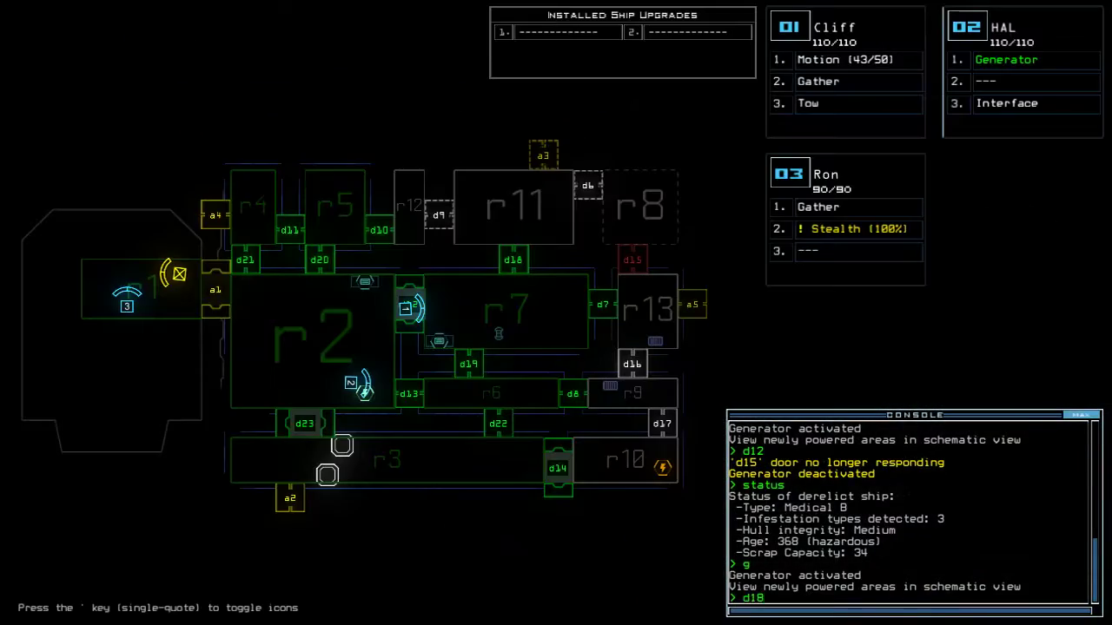
pyautogui.write('8')
pyautogui.press('Return')
pyautogui.press('space')
pyautogui.write('cc')
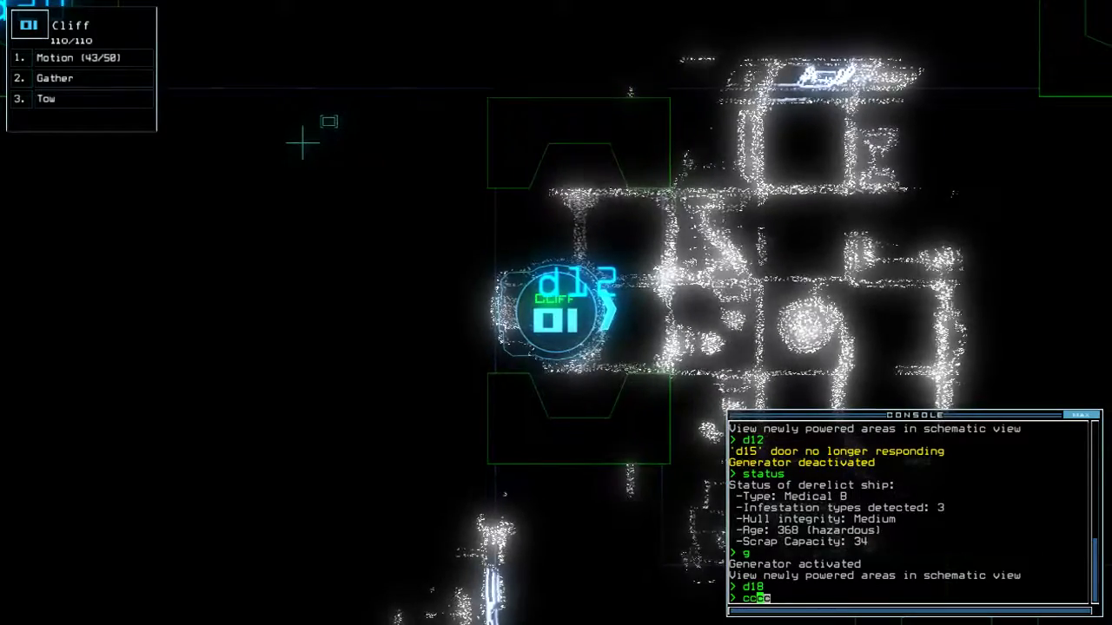
pyautogui.press('Return')
pyautogui.press('space')
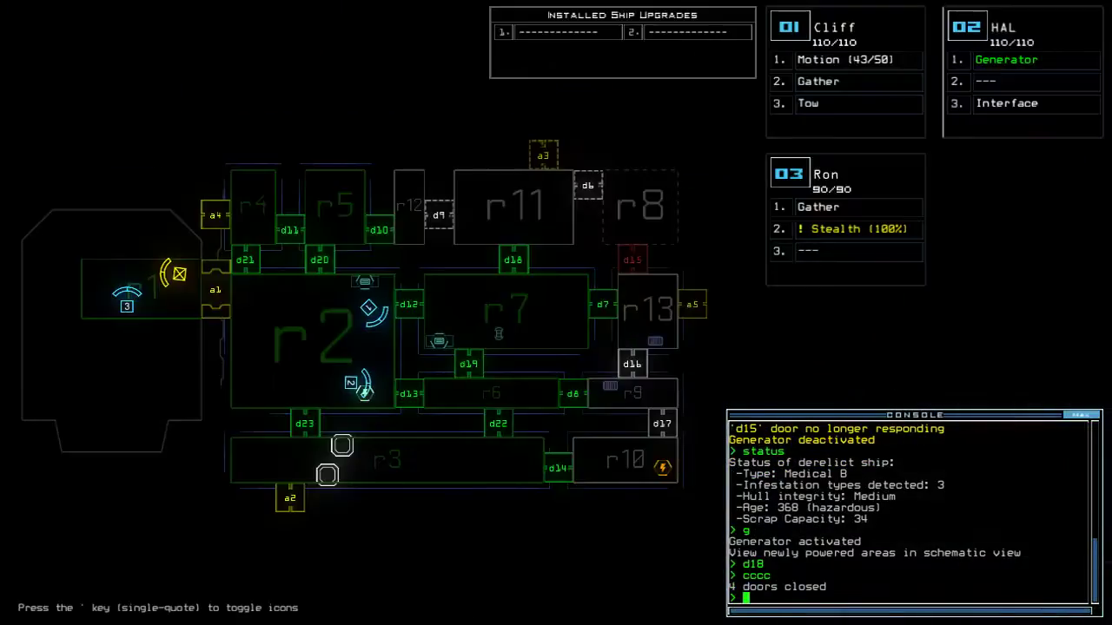
# Step: Drive Cliff toward airlock a1 and start re-docking the ship at airlock a3
pyautogui.press('space')
pyautogui.press('Left')
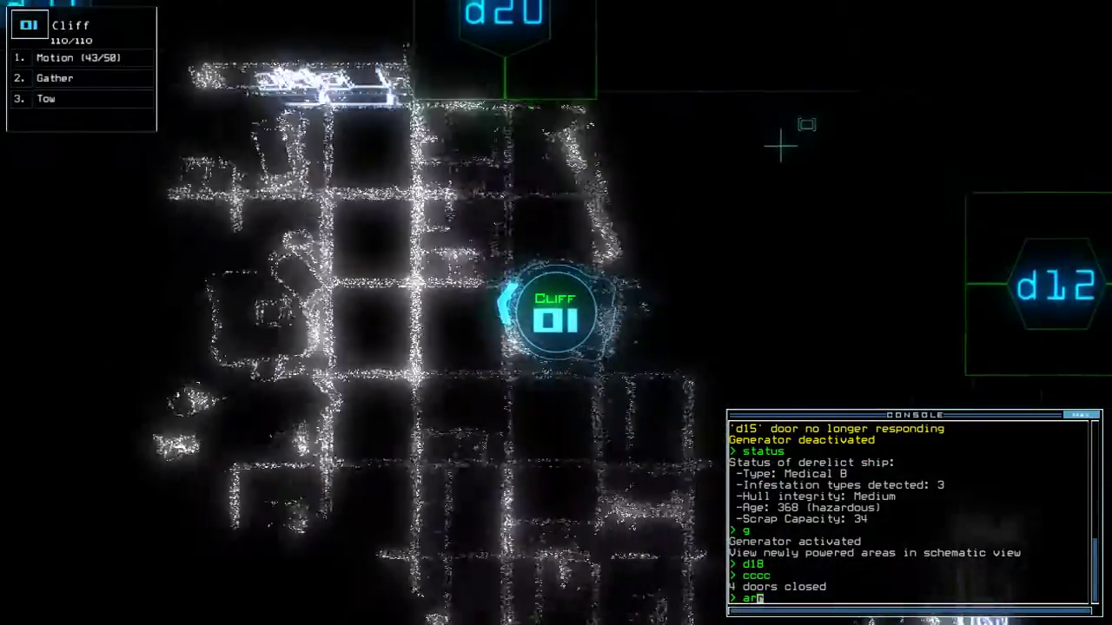
pyautogui.write('ar')
pyautogui.press('BackSpace')
pyautogui.press('BackSpace')
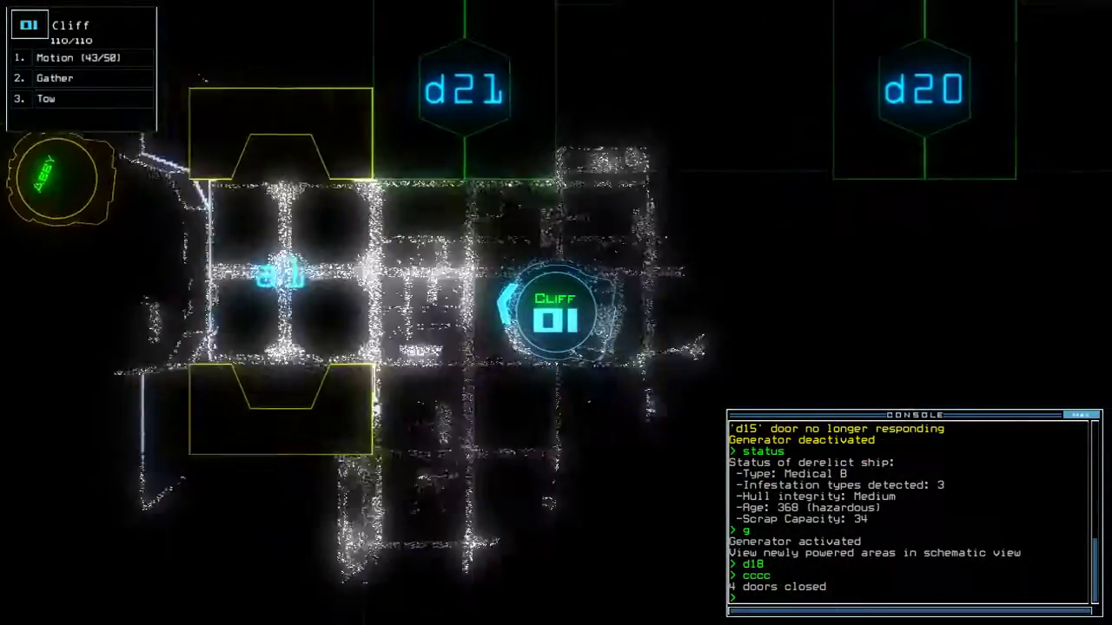
pyautogui.write(' dd a3')
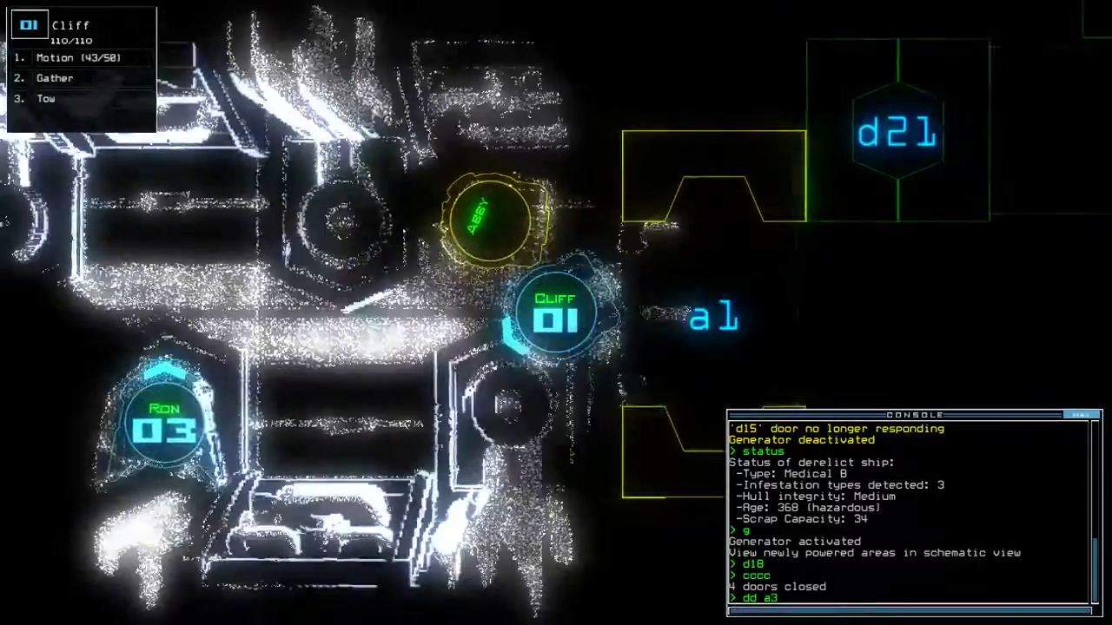
pyautogui.press('Return')
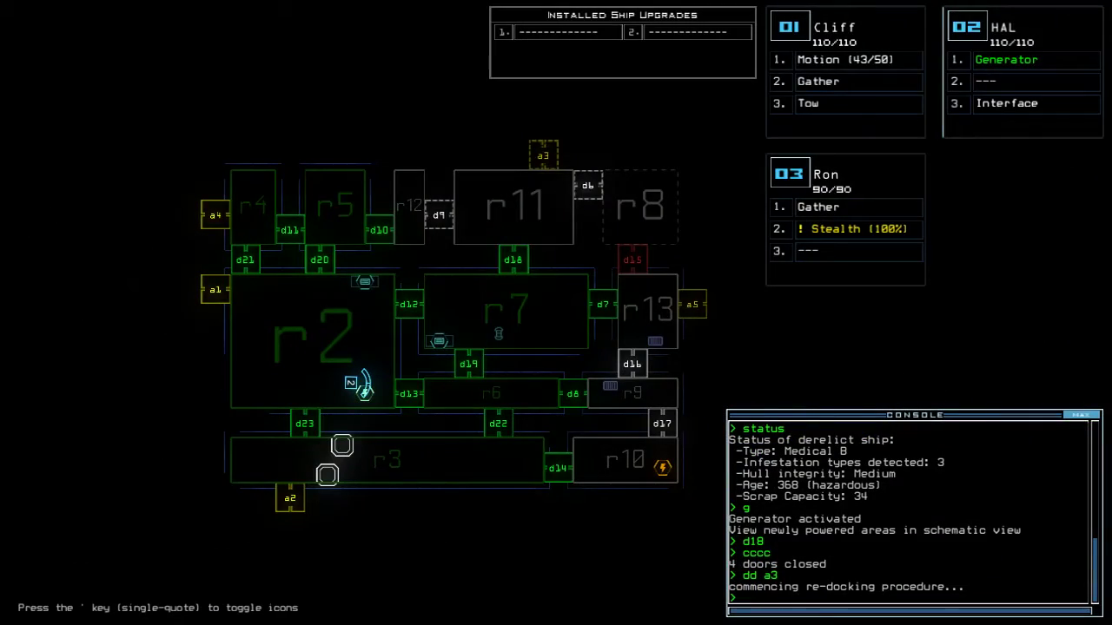
pyautogui.write('f r2 r6')
# Step: Target rooms r7 and r6, open all doors to room r1, then dock at airlock a4
pyautogui.press('Return')
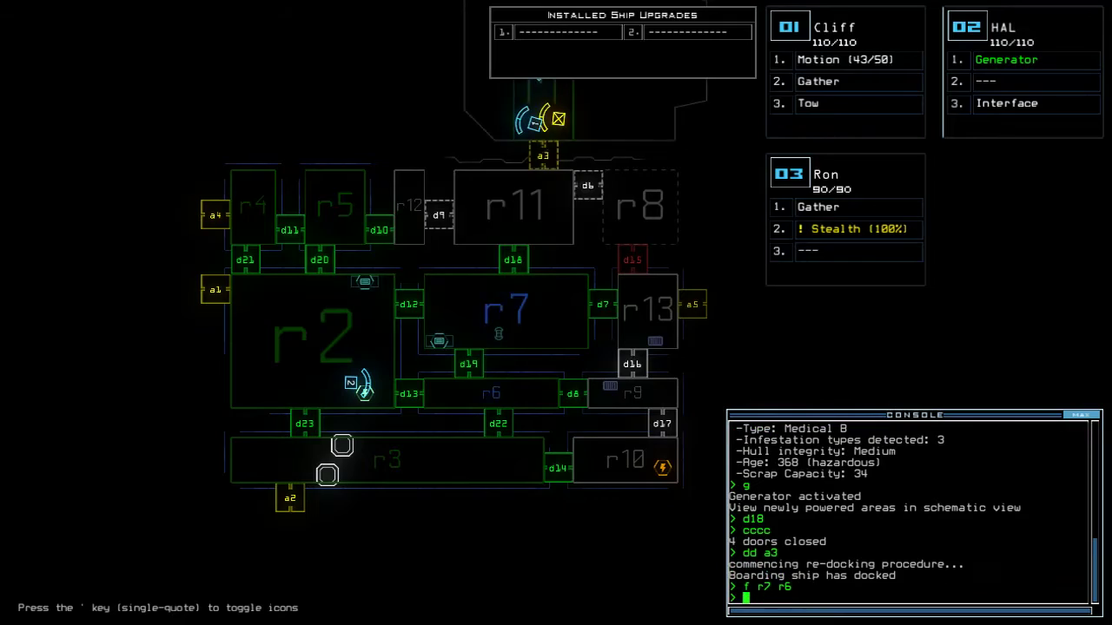
pyautogui.write('ar')
pyautogui.press('Return')
pyautogui.write('r')
pyautogui.press('Return')
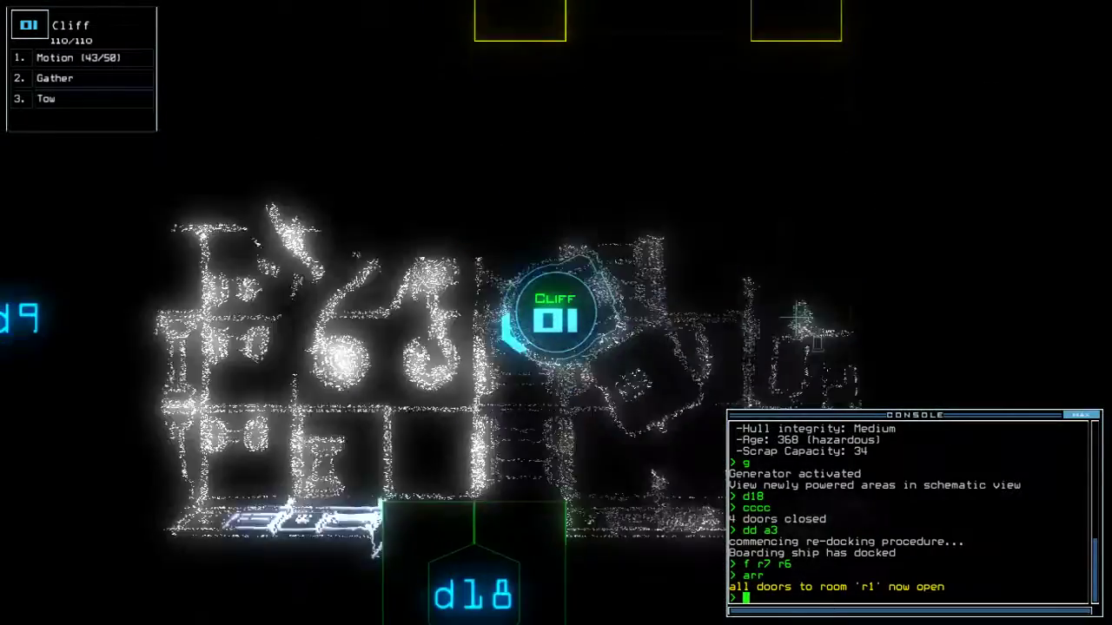
pyautogui.press('space')
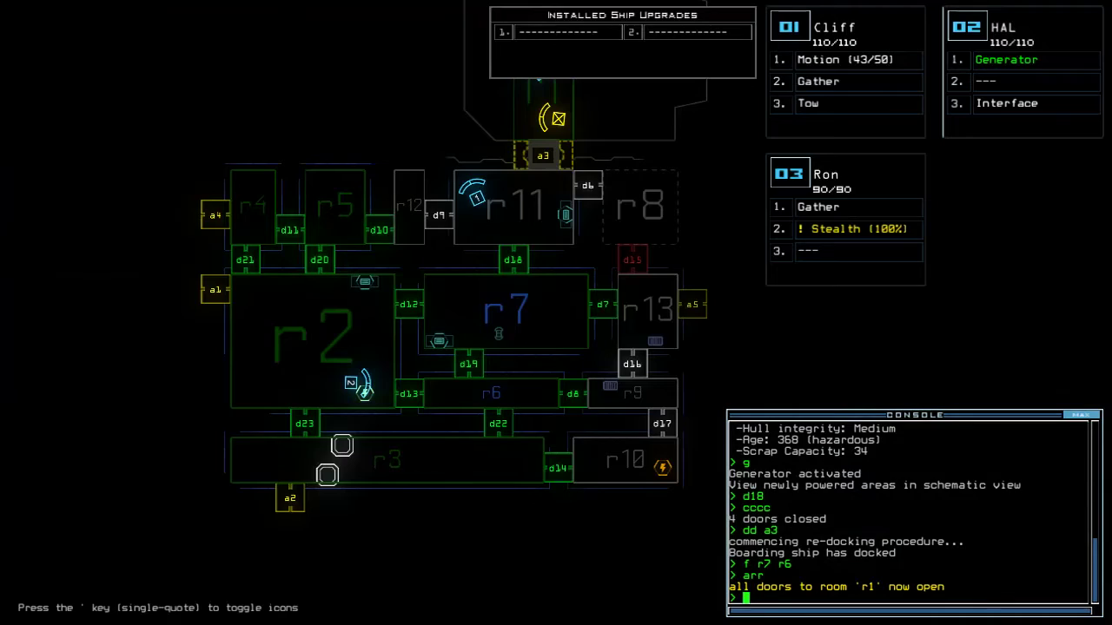
pyautogui.press('space')
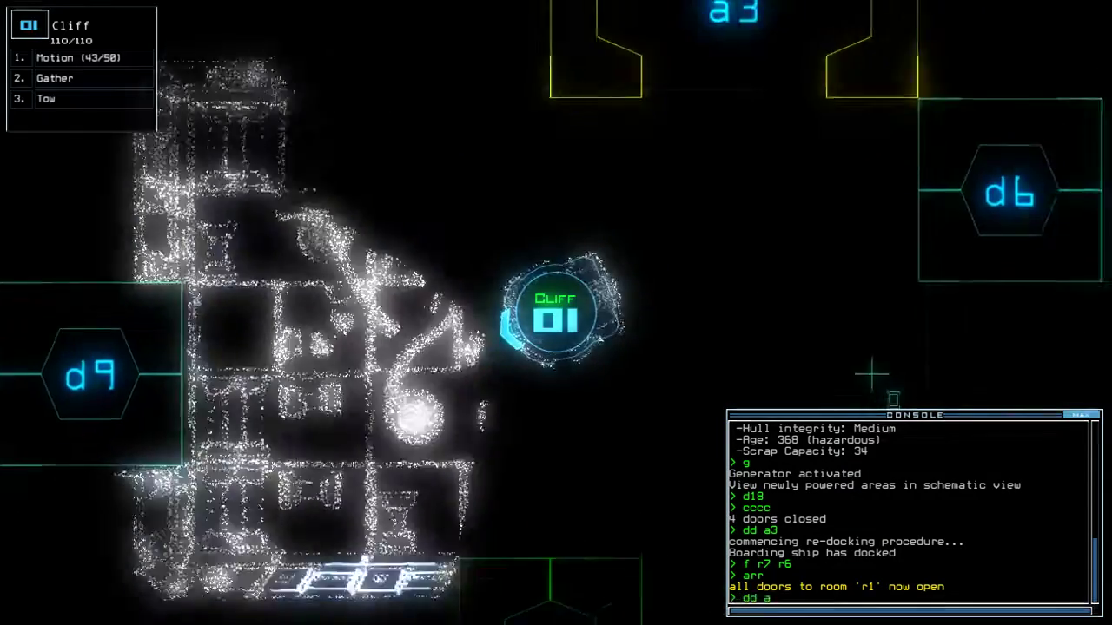
pyautogui.write('dd a')
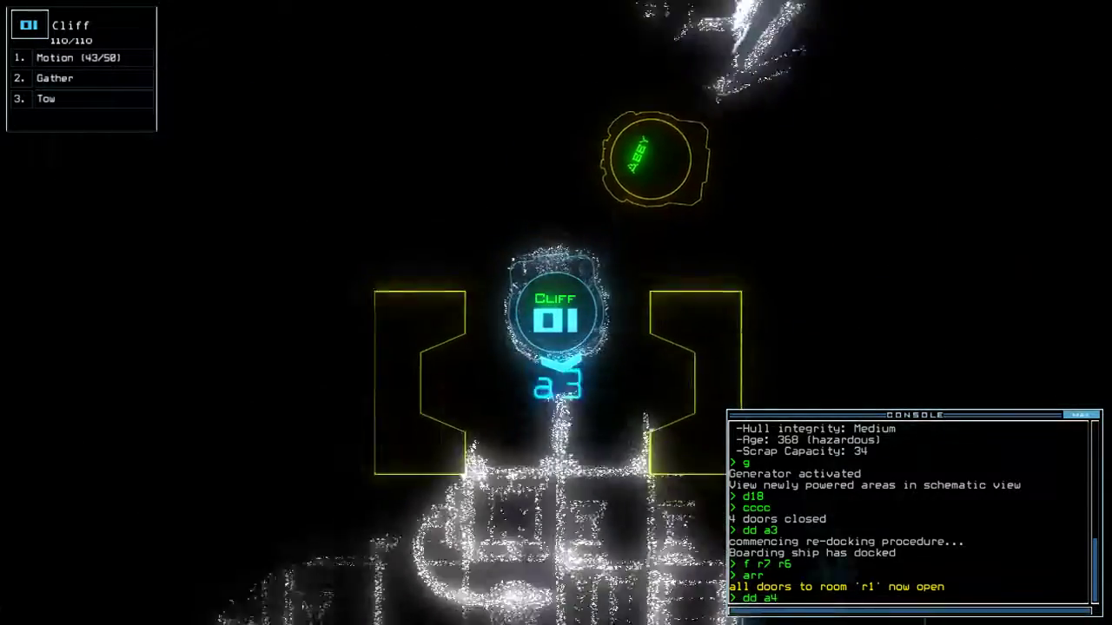
pyautogui.write('4')
pyautogui.press('Return')
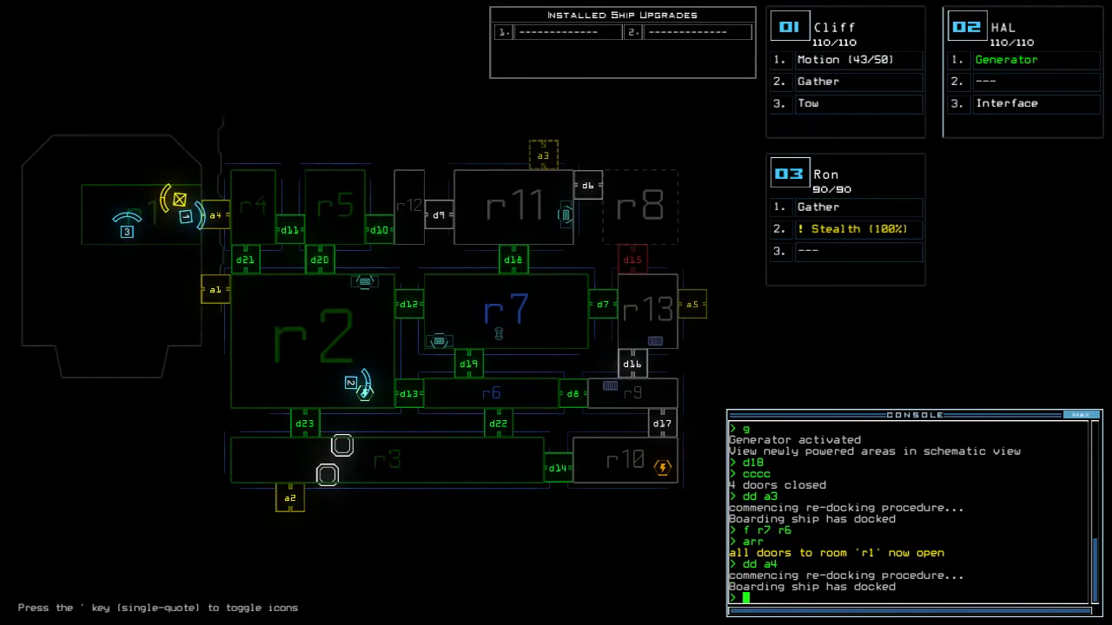
# Step: Open all doors to room r1 and try opening doors d11 and d10
pyautogui.press('space')
pyautogui.write('arr')
pyautogui.press('Return')
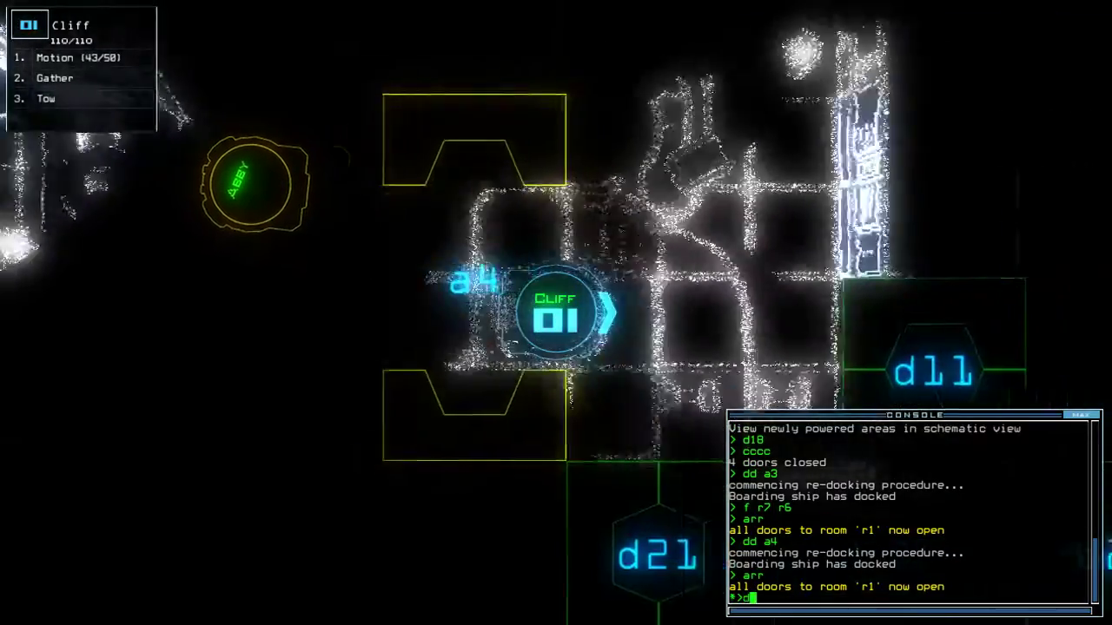
pyautogui.write('d11')
pyautogui.press('Return')
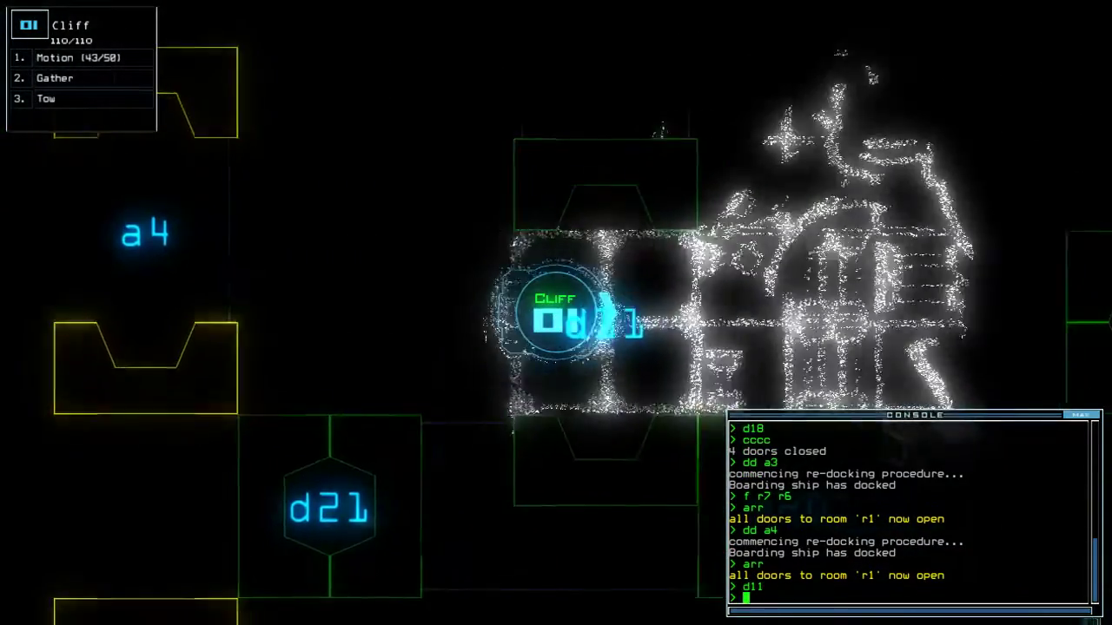
pyautogui.press('space')
pyautogui.press('space')
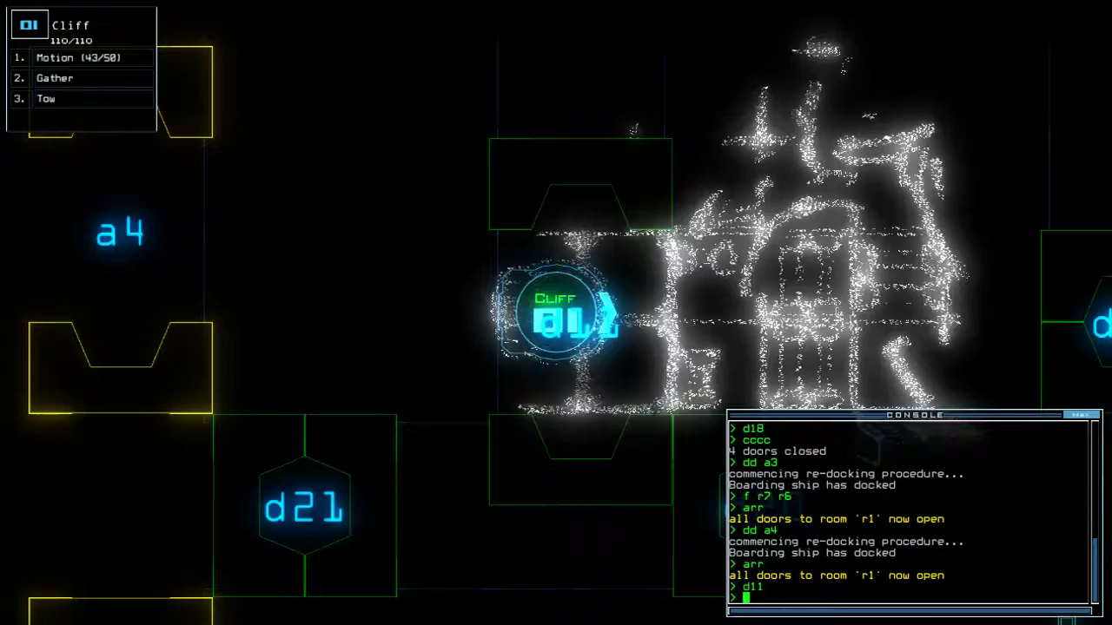
pyautogui.write('d10')
pyautogui.press('Return')
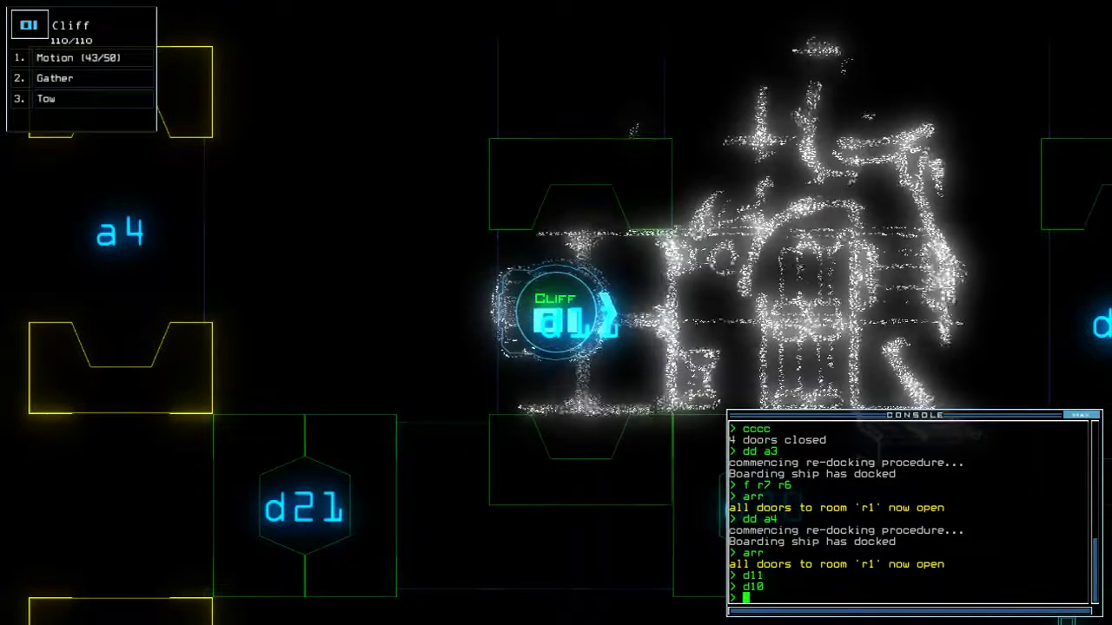
pyautogui.write('cccc')
# Step: Close the doors around Cliff, then reopen doors d11 and d10
pyautogui.press('Return')
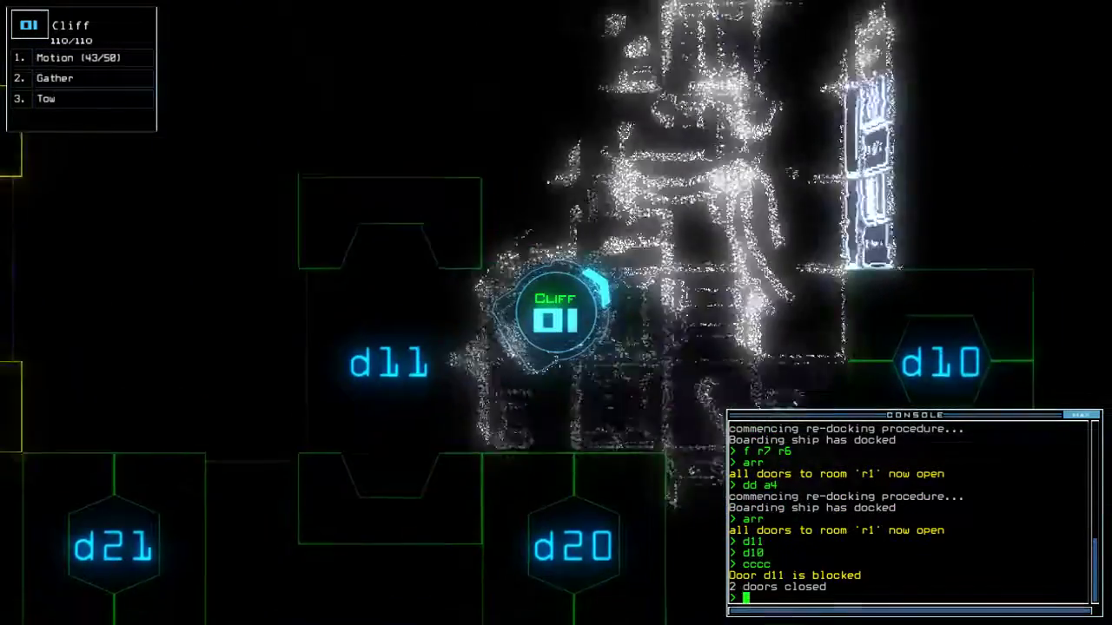
pyautogui.write('d11')
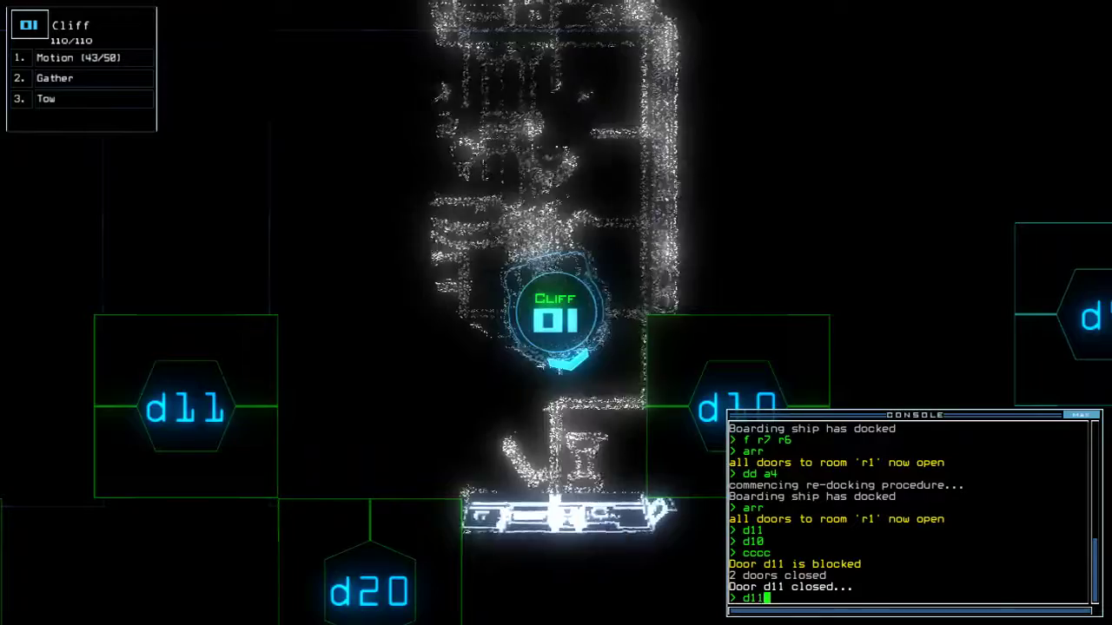
pyautogui.press('Return')
pyautogui.write('d10')
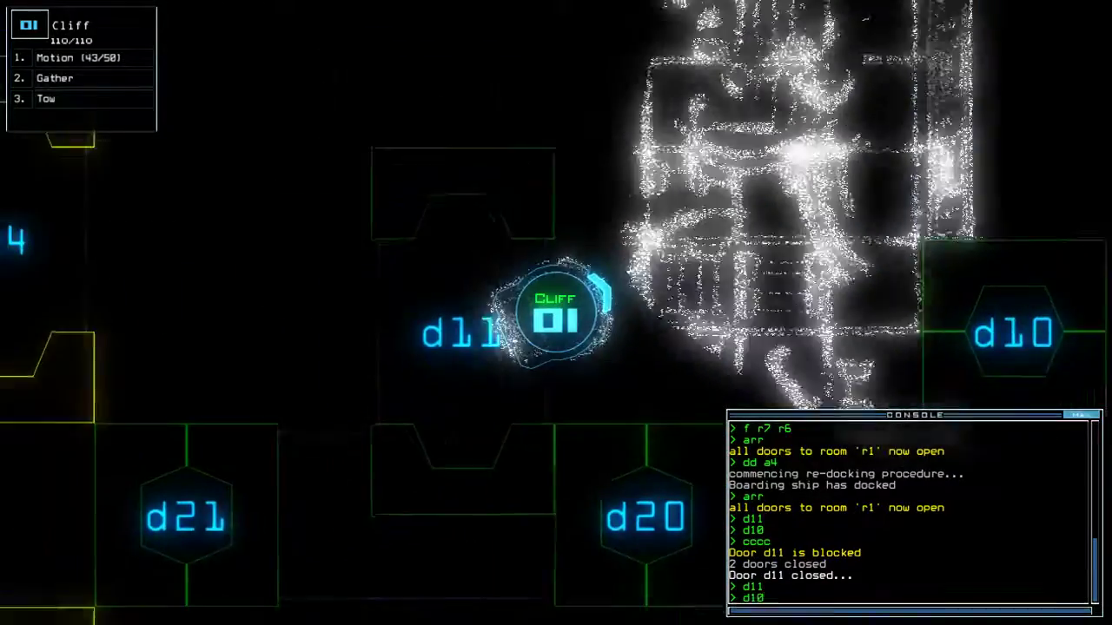
pyautogui.press('Return')
pyautogui.write('vv')
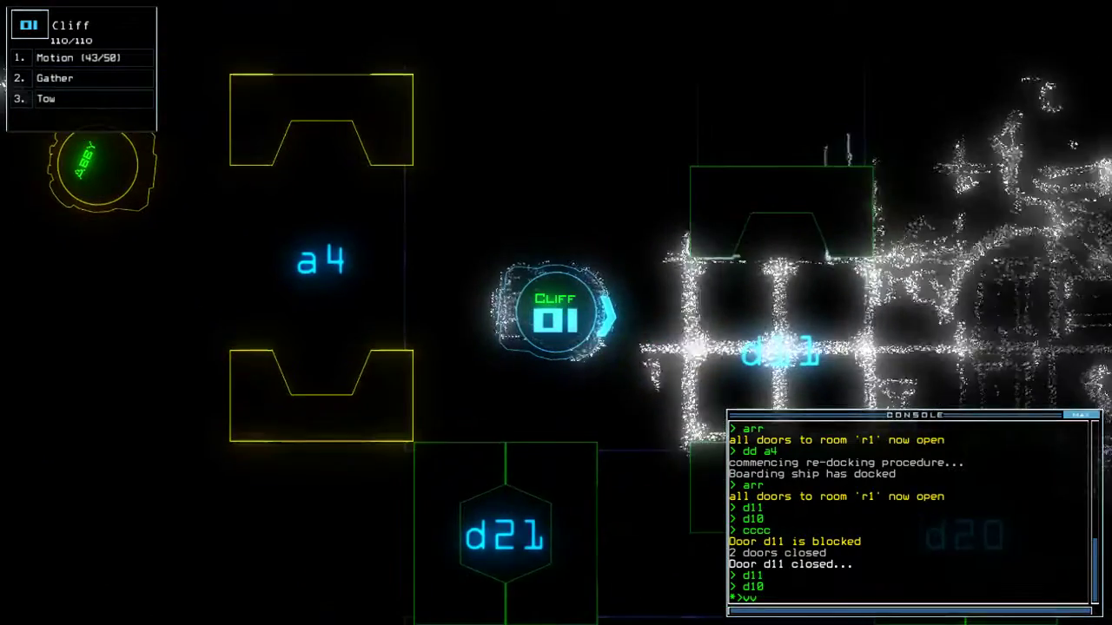
# Step: Close doors and airlocks near Cliff, shut d11, then open and close r1's doors
pyautogui.press('Return')
pyautogui.write('d11')
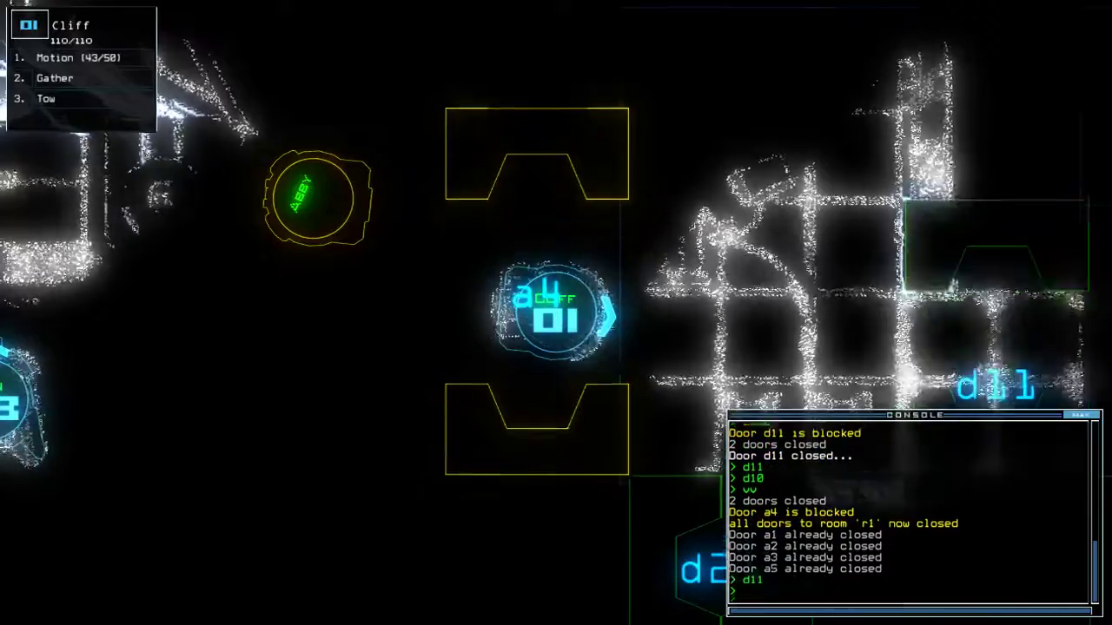
pyautogui.press('Return')
pyautogui.write('a4')
pyautogui.press('Return')
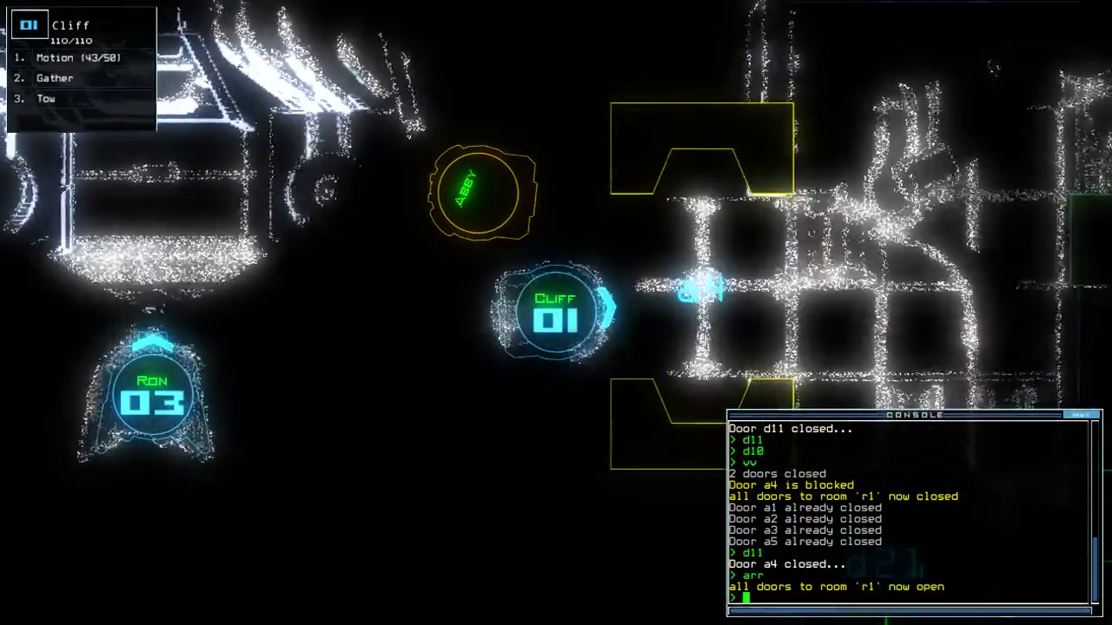
pyautogui.write('ra')
pyautogui.press('Return')
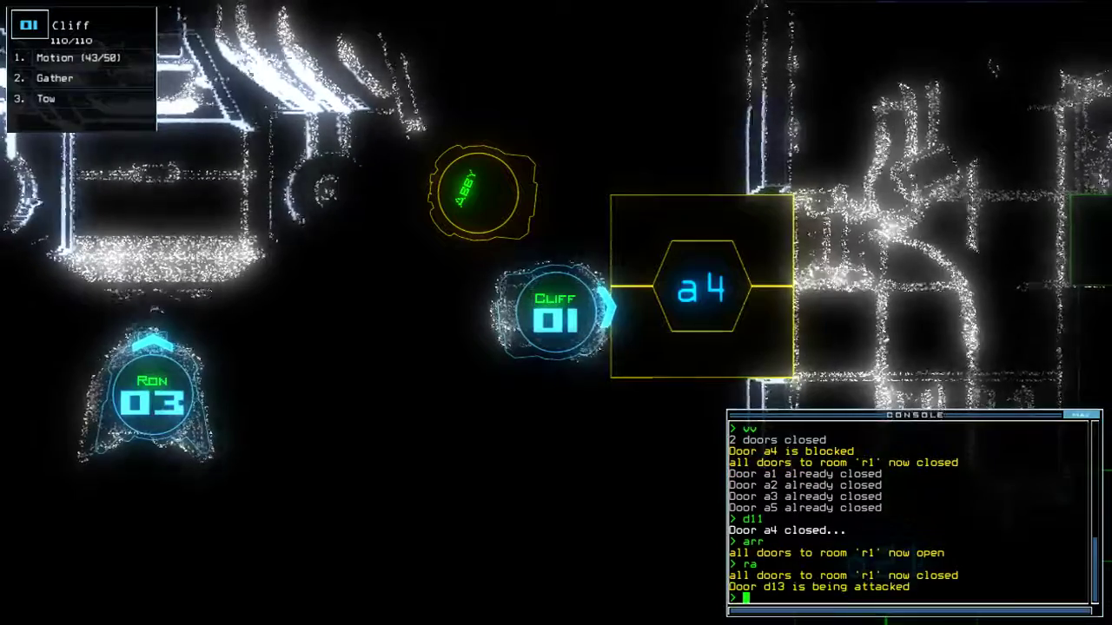
# Step: With HAL, close the nearby door, open d19, start the generator and open d14
pyautogui.press('F2')
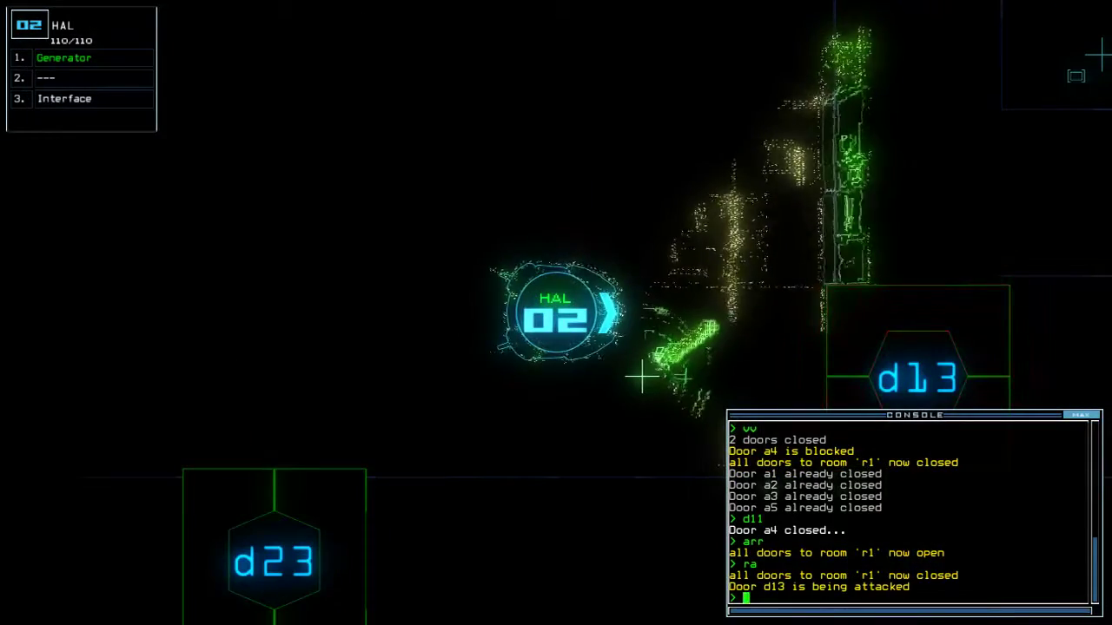
pyautogui.write('cccc')
pyautogui.press('Return')
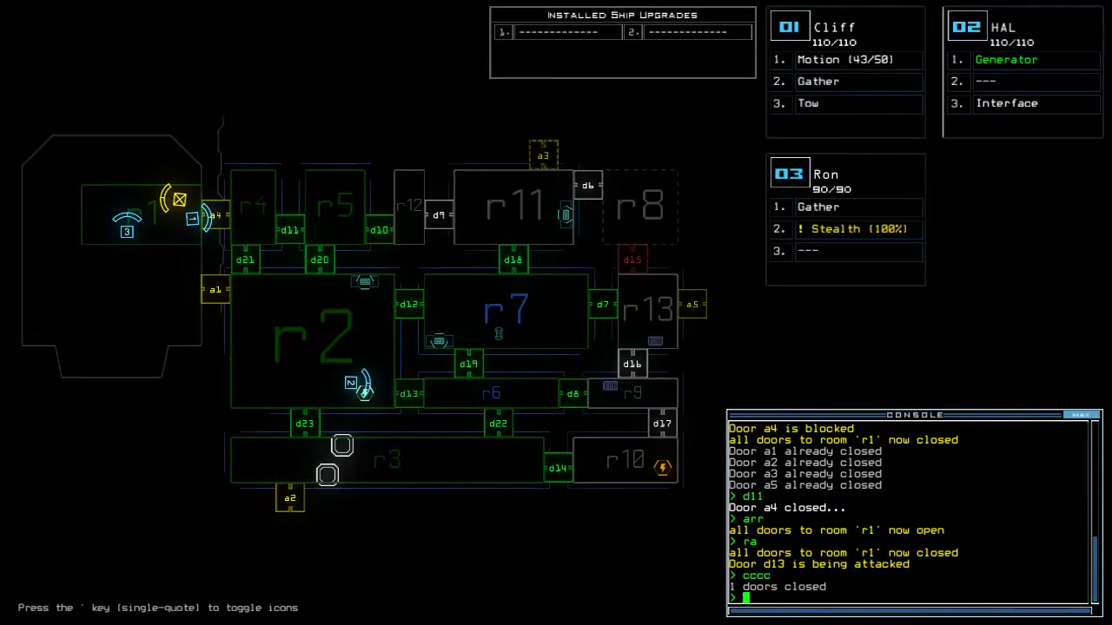
pyautogui.press('Return')
pyautogui.write('dd a1')
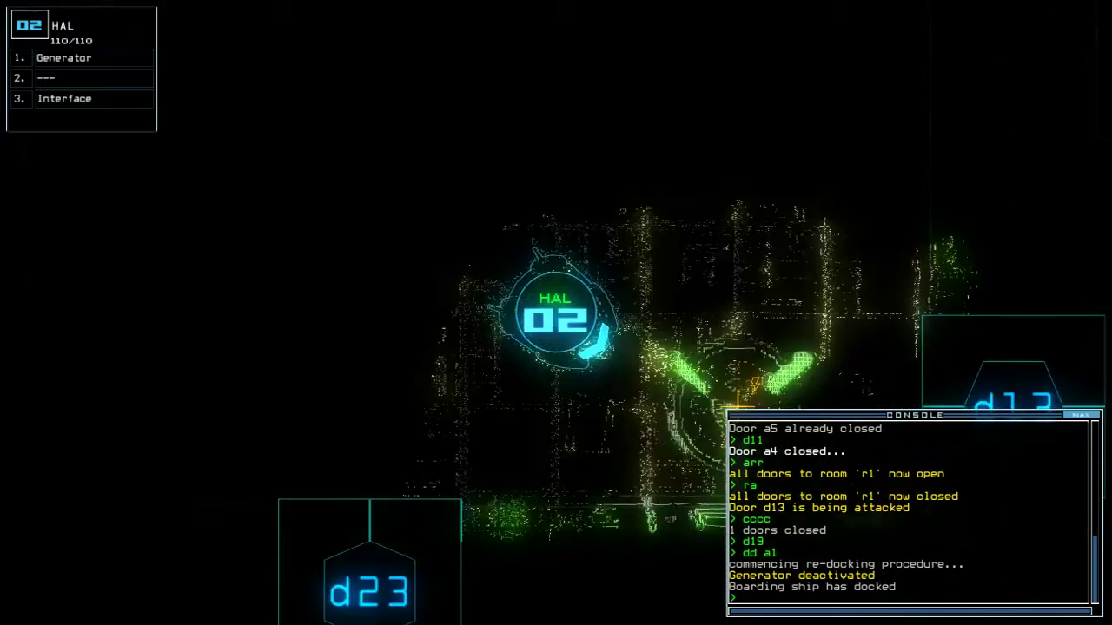
pyautogui.write('g')
pyautogui.press('Return')
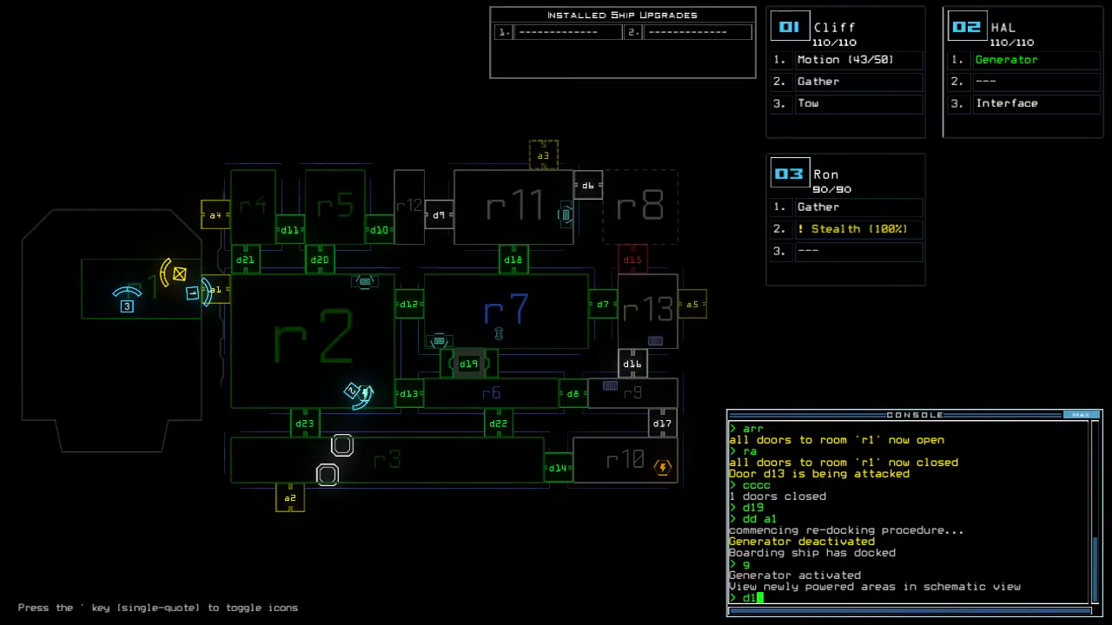
pyautogui.write('4')
pyautogui.press('Return')
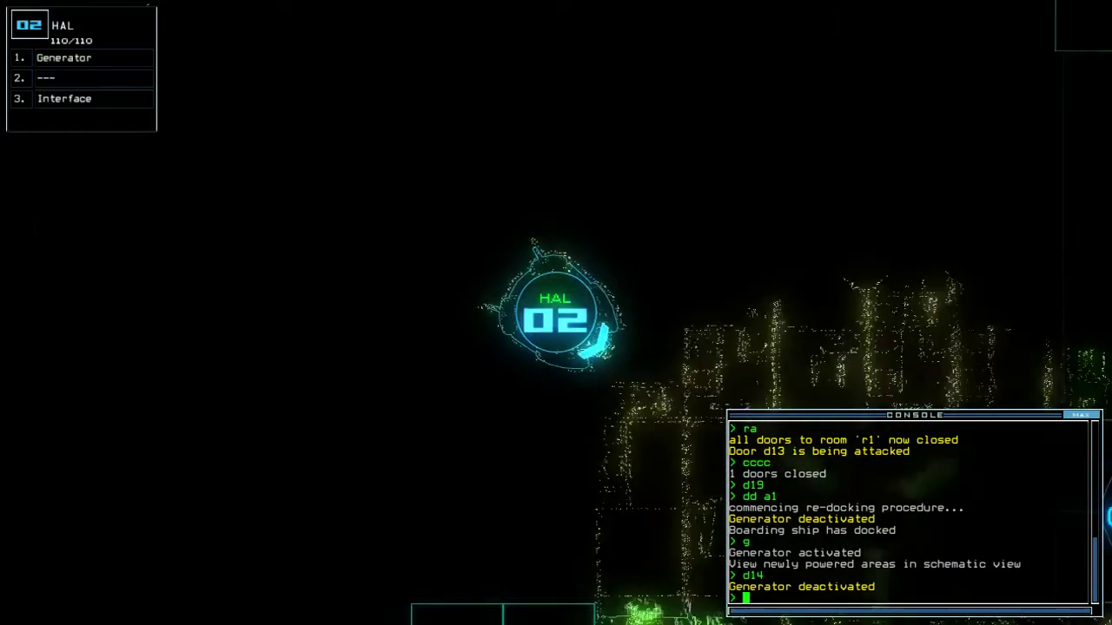
pyautogui.write('ar')
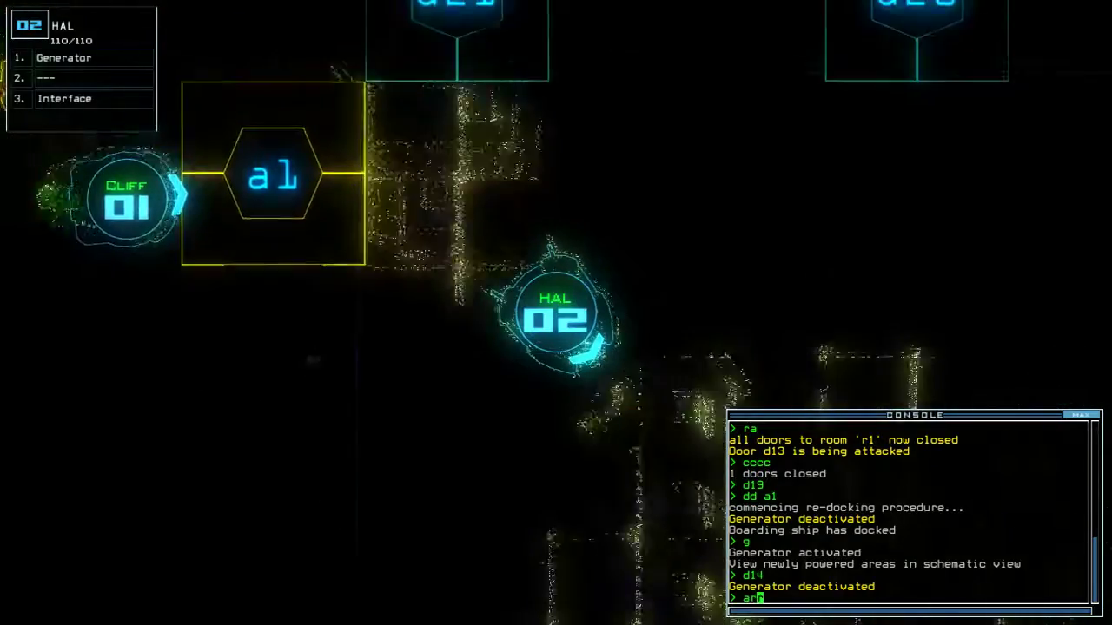
pyautogui.write('r')
# Step: Open r1's doors, check mission time, and drive HAL to reactivate the generator
pyautogui.press('Return')
pyautogui.write('te')
pyautogui.press('Return')
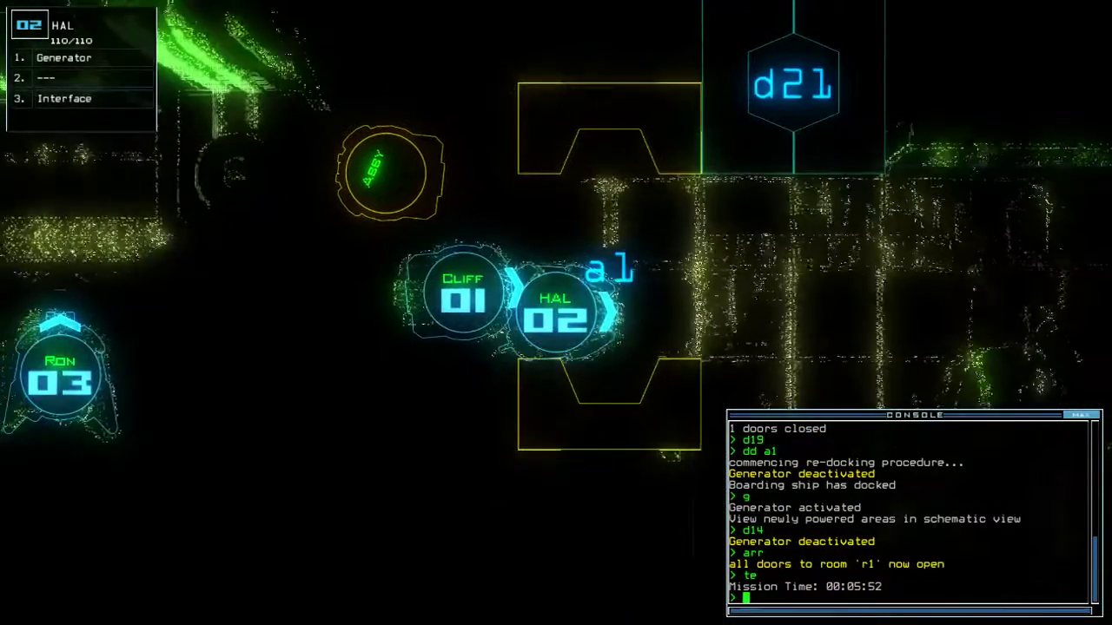
pyautogui.press('space')
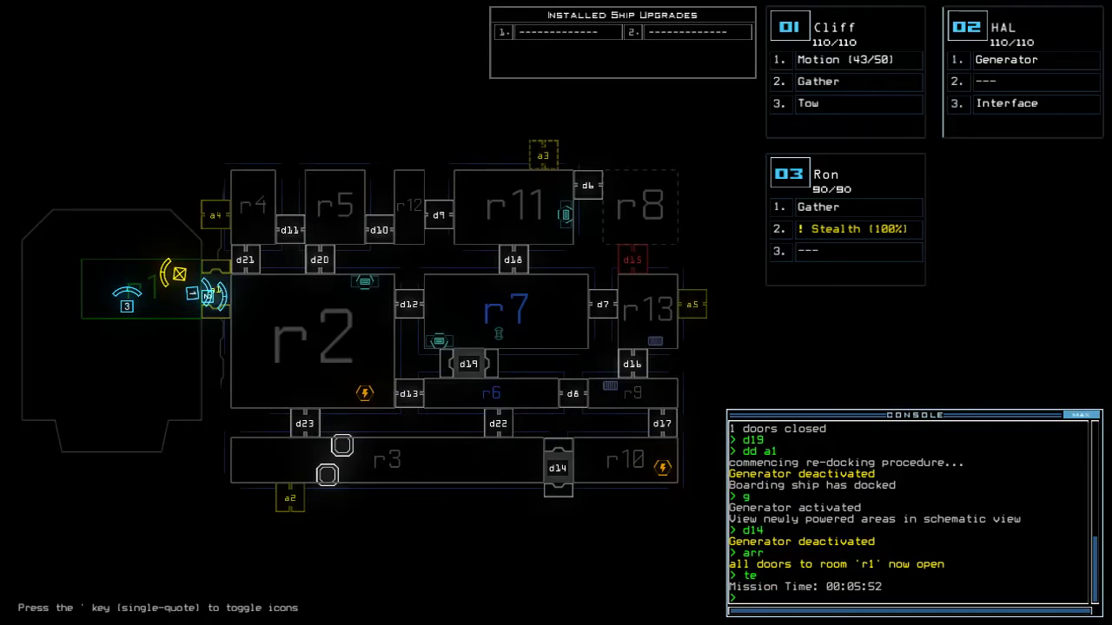
pyautogui.press('space')
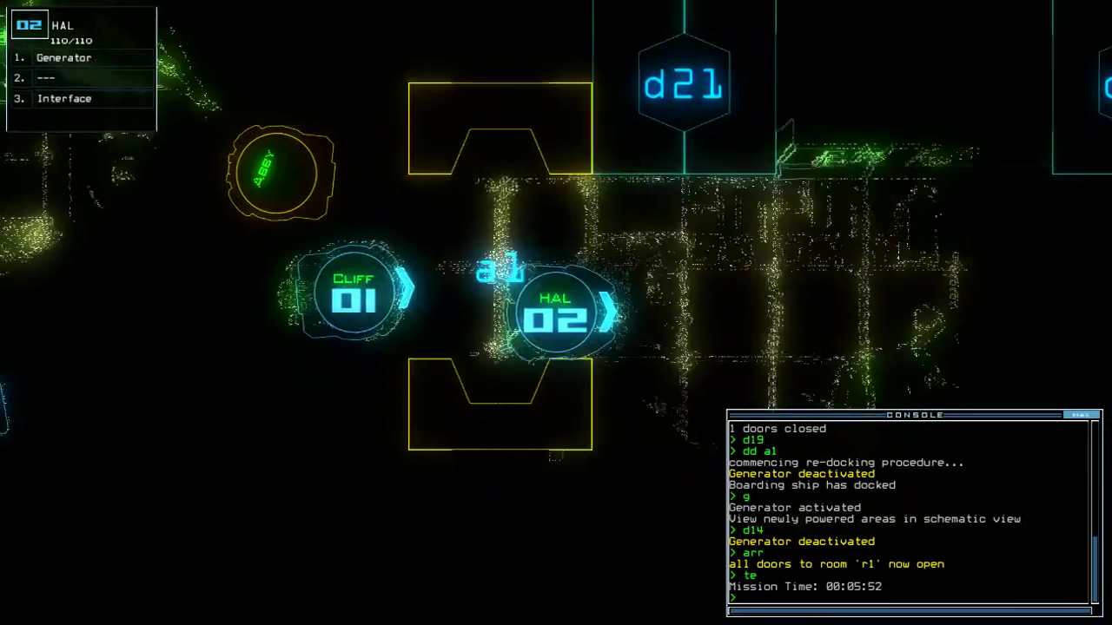
pyautogui.press('Down')
pyautogui.press('Right')
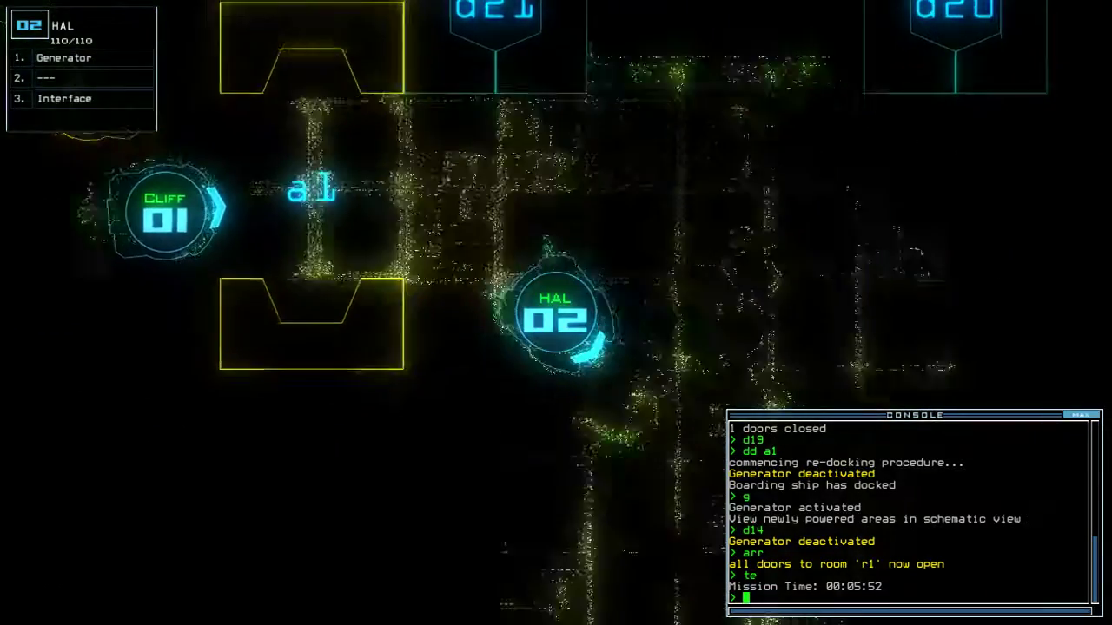
pyautogui.press('Down')
pyautogui.press('Right')
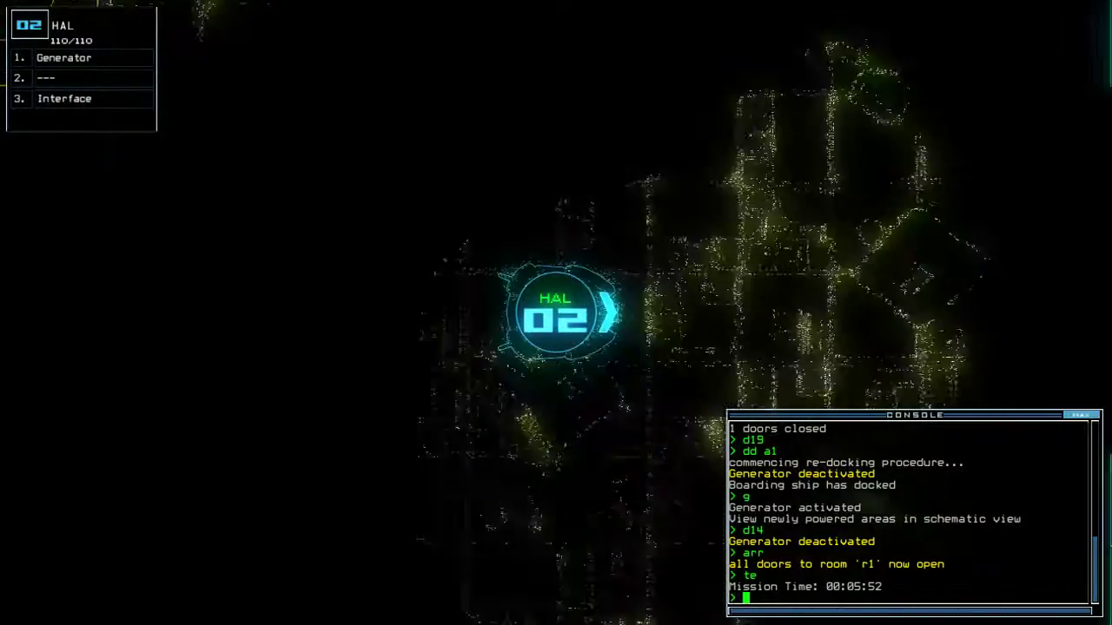
pyautogui.write('g')
pyautogui.press('Return')
pyautogui.press('1')
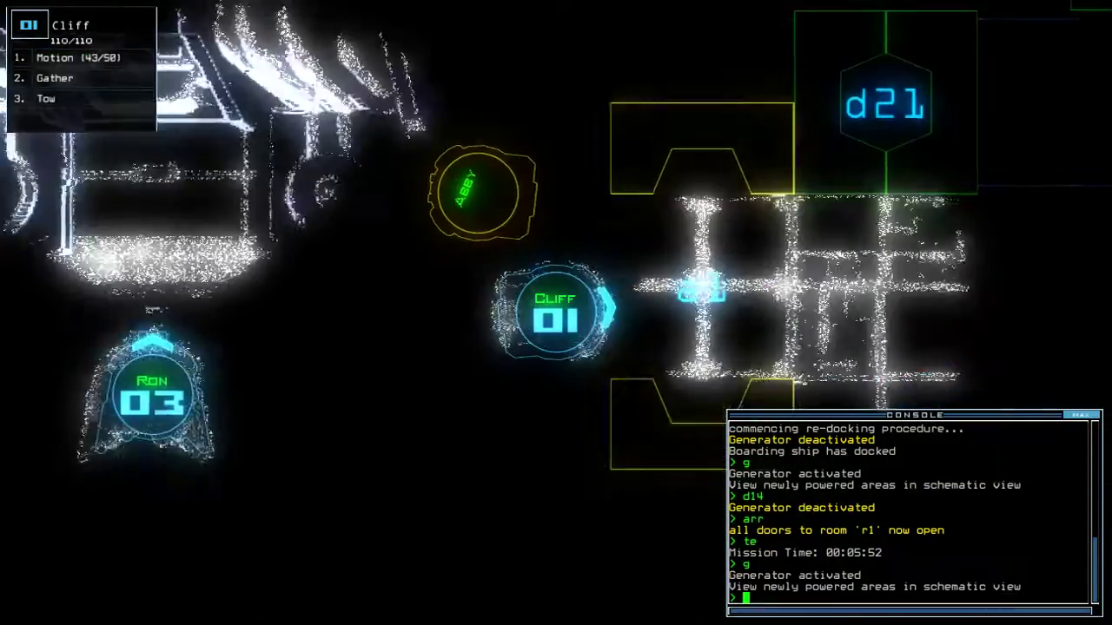
pyautogui.press('Escape')
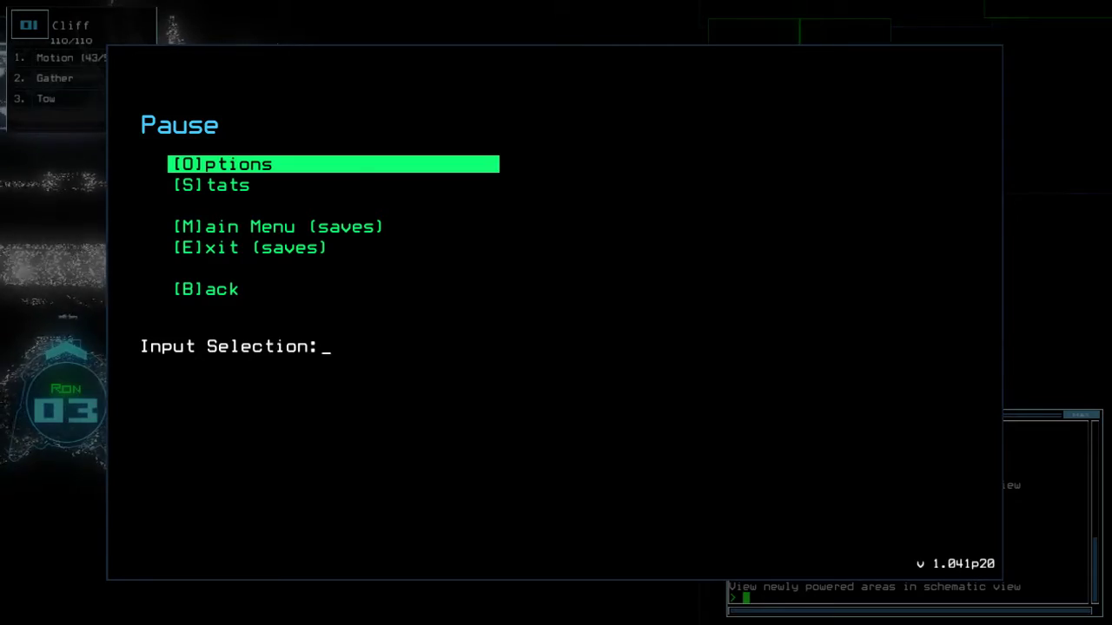
pyautogui.press('Escape')
pyautogui.press('space')
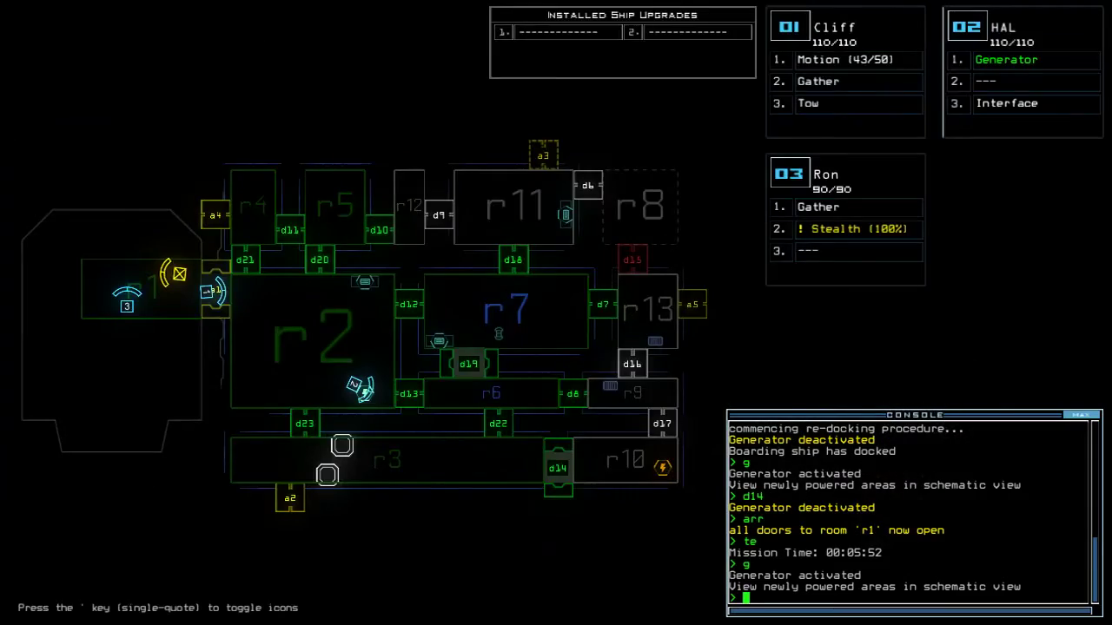
pyautogui.press('space')
pyautogui.write('d')
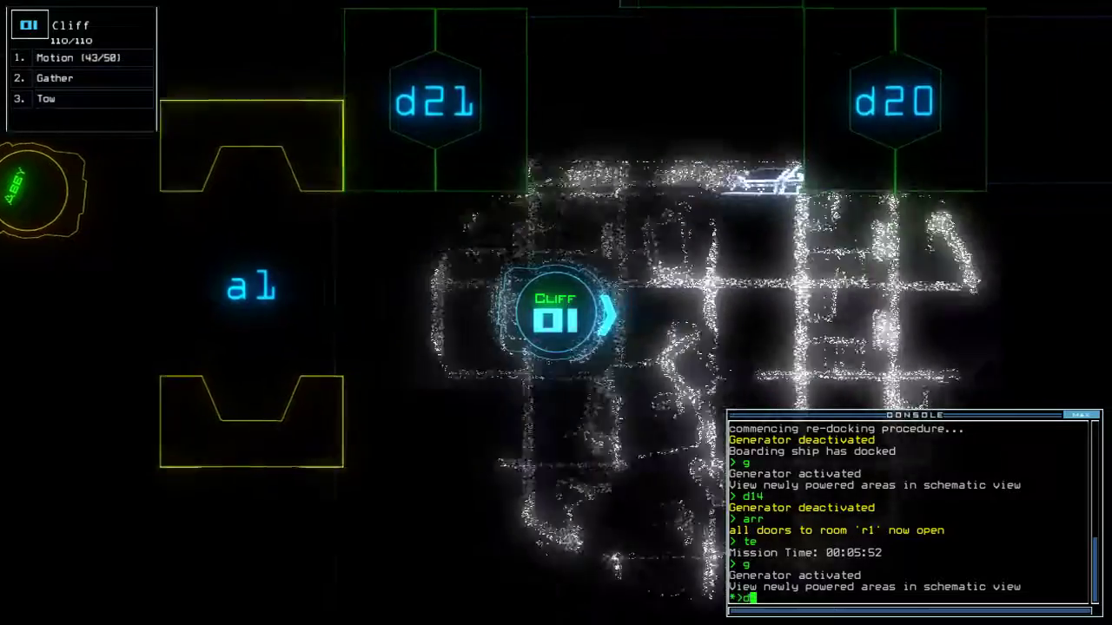
pyautogui.write('20')
# Step: Move Cliff through doors d20, d10, d10 and d20, then re-dock at airlock a3
pyautogui.press('Return')
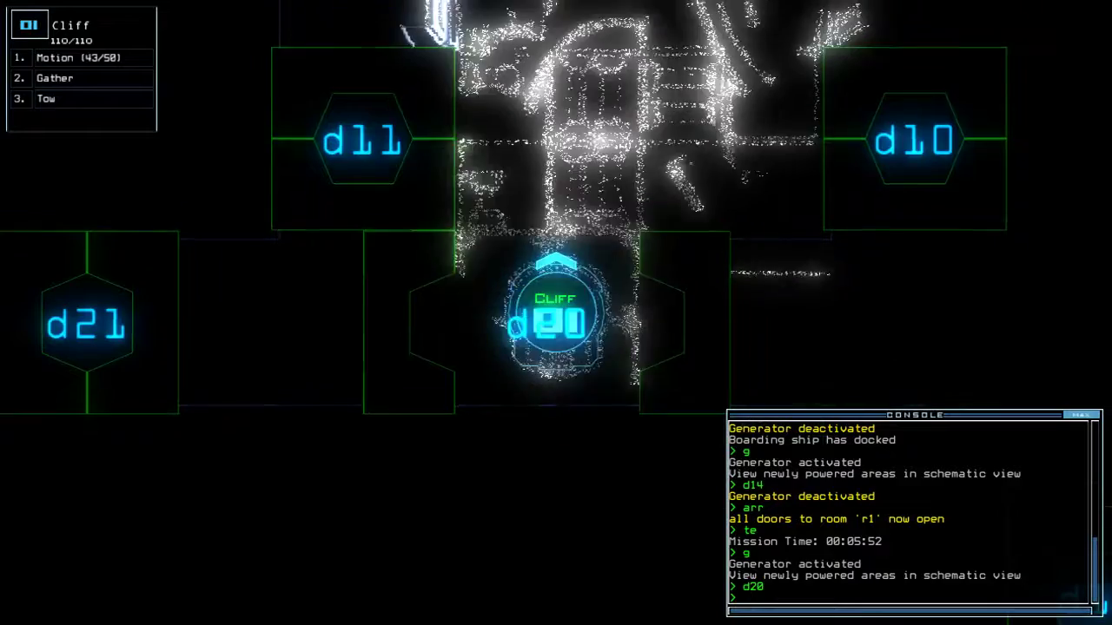
pyautogui.write('d10')
pyautogui.press('Return')
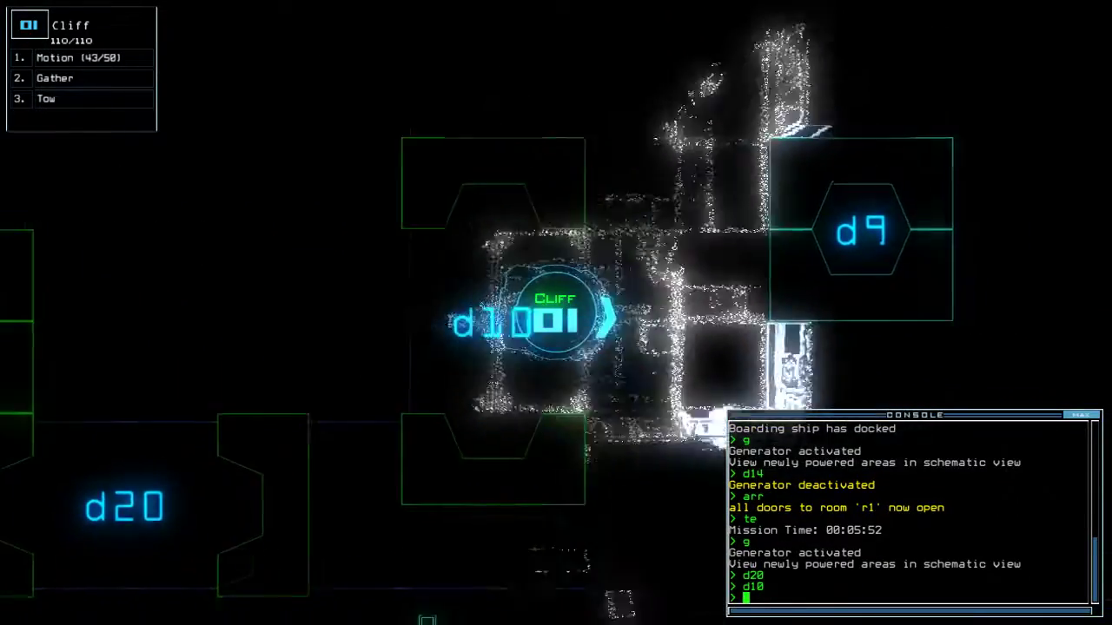
pyautogui.write('d')
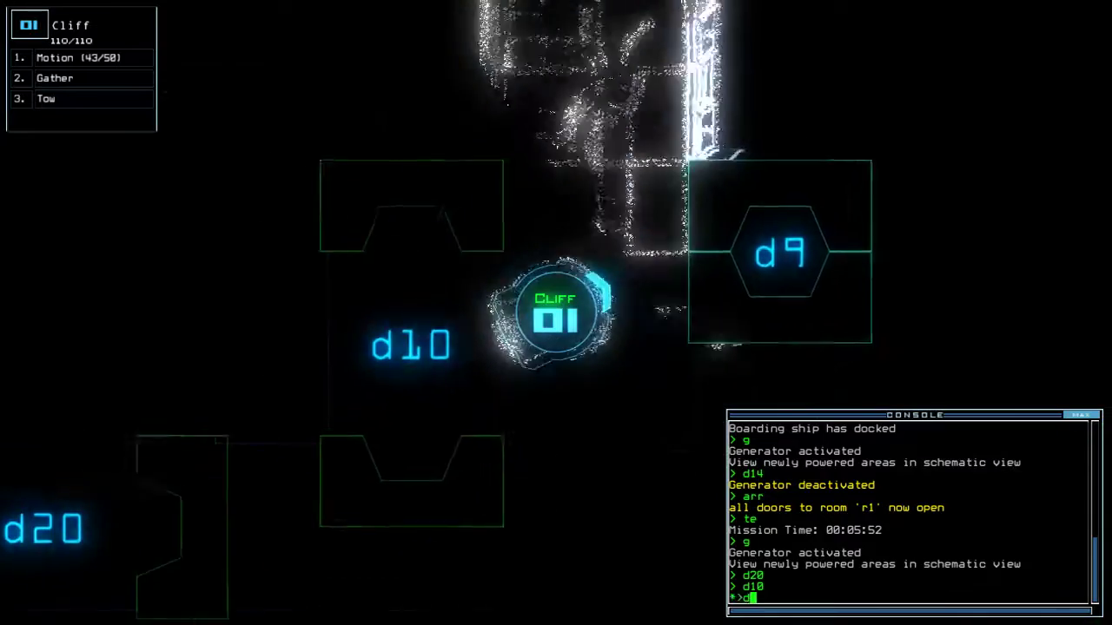
pyautogui.write('10')
pyautogui.press('Return')
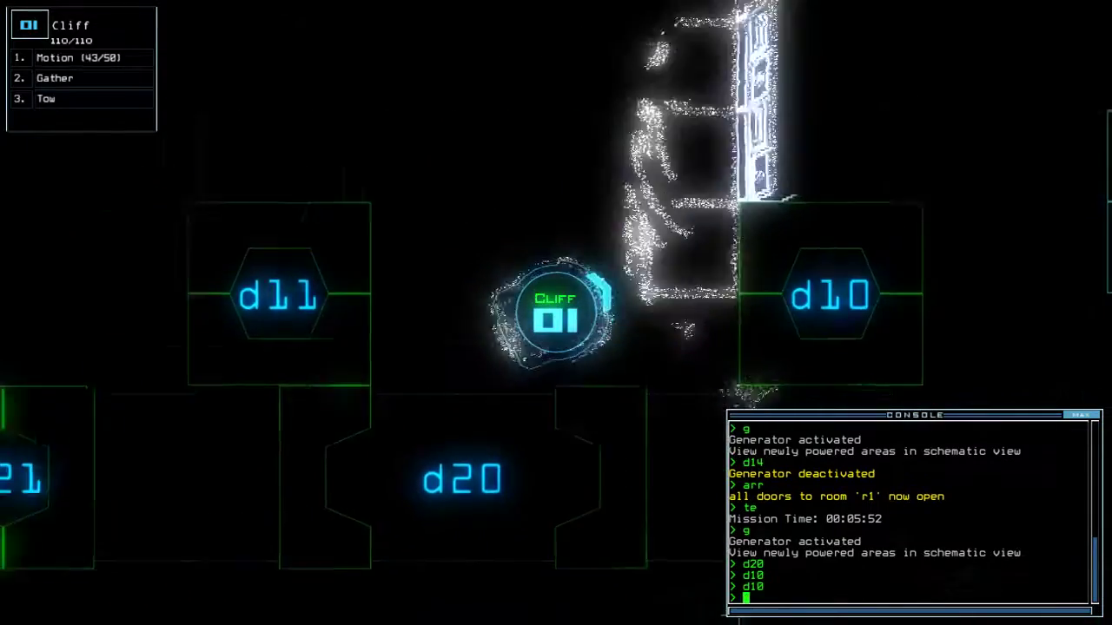
pyautogui.write('d20')
pyautogui.press('Return')
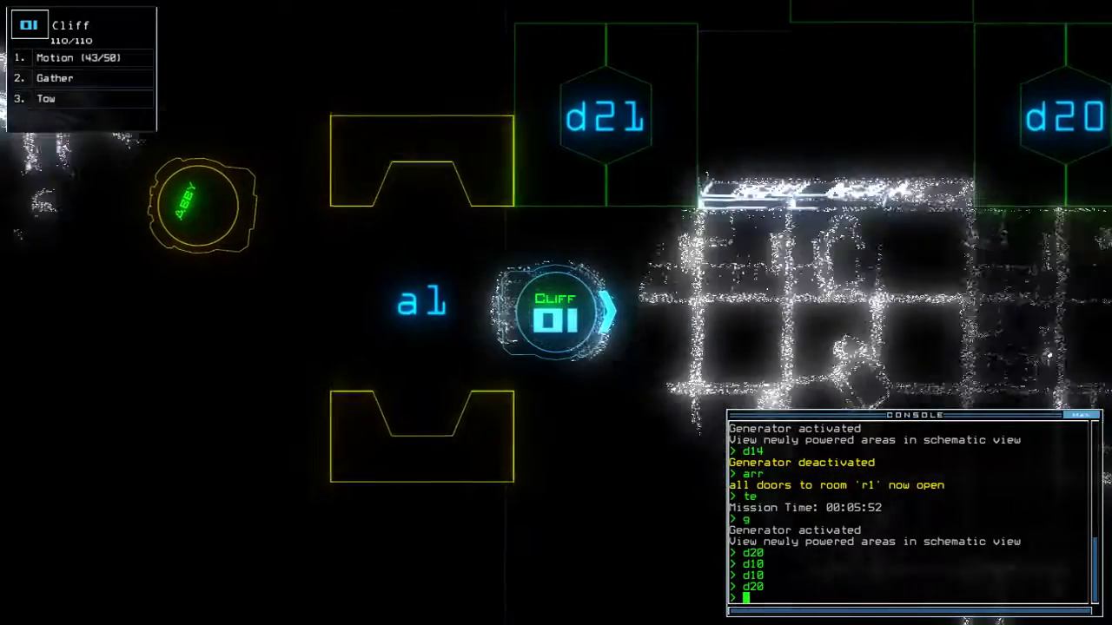
pyautogui.press('space')
pyautogui.write('dd a')
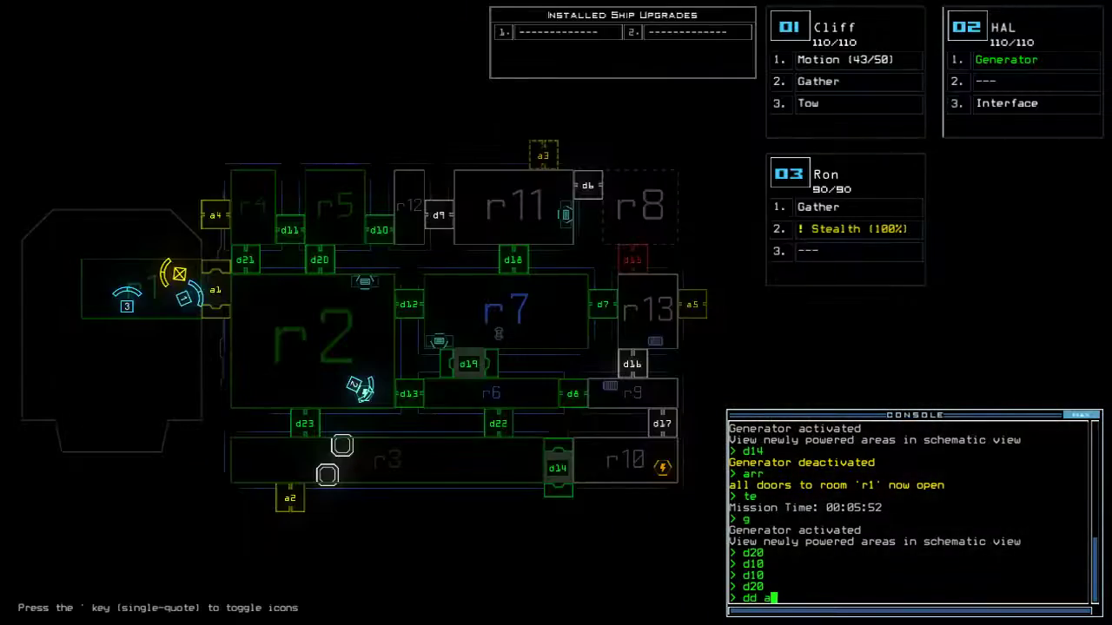
pyautogui.write('3')
pyautogui.press('Return')
pyautogui.write('3')
pyautogui.press('Return')
# Step: Toggle door d23, run the generator with HAL, and open all doors to room r1
pyautogui.press('space')
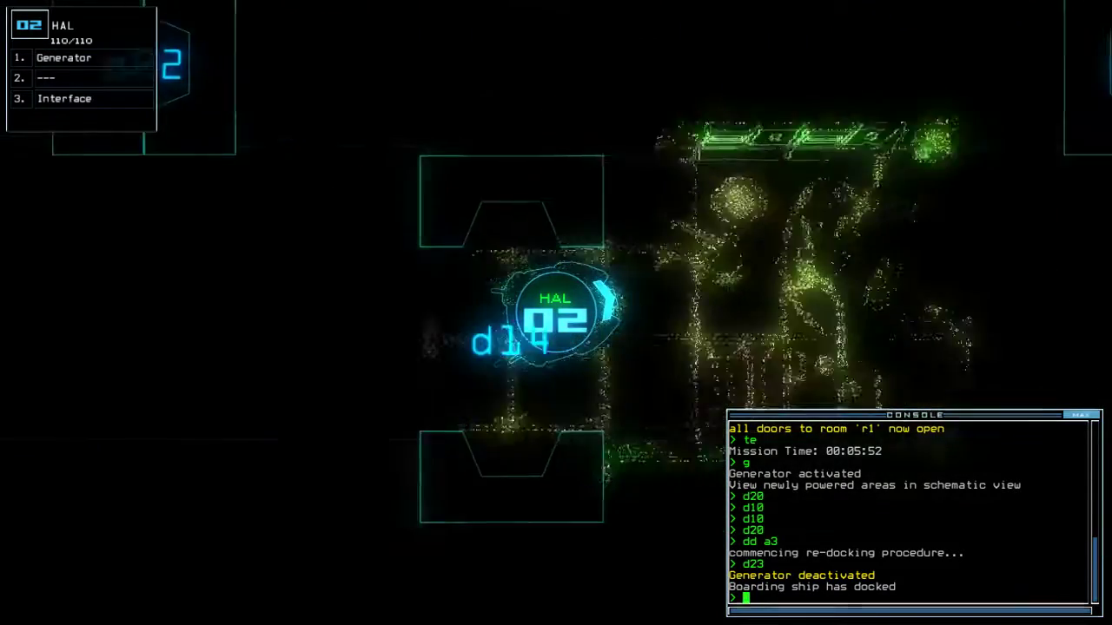
pyautogui.write('g')
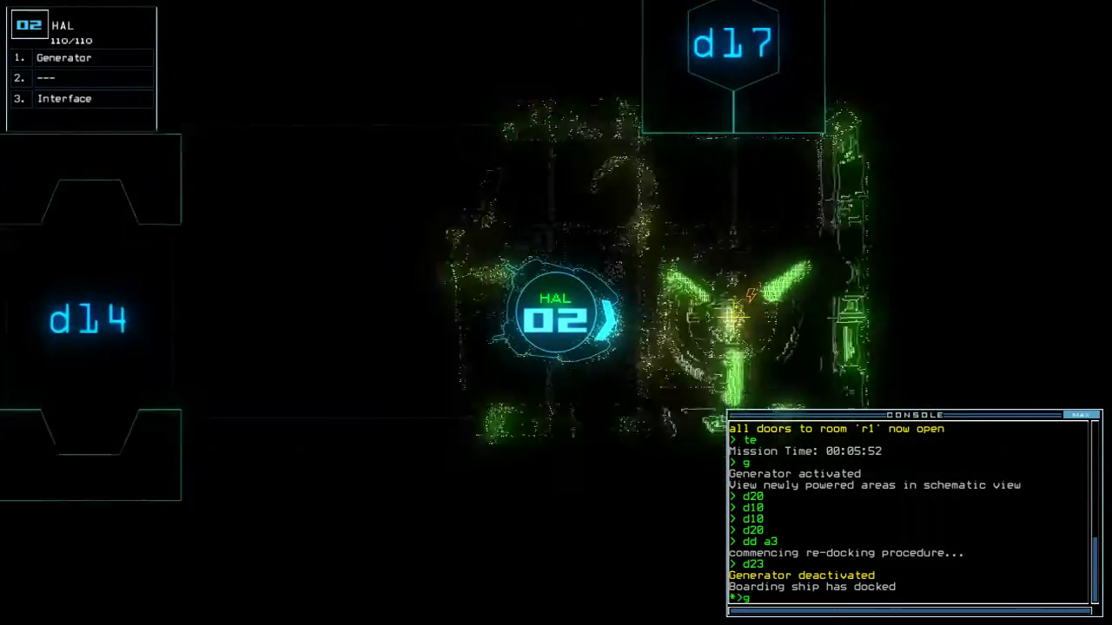
pyautogui.press('Return')
pyautogui.write('1arr')
pyautogui.press('Return')
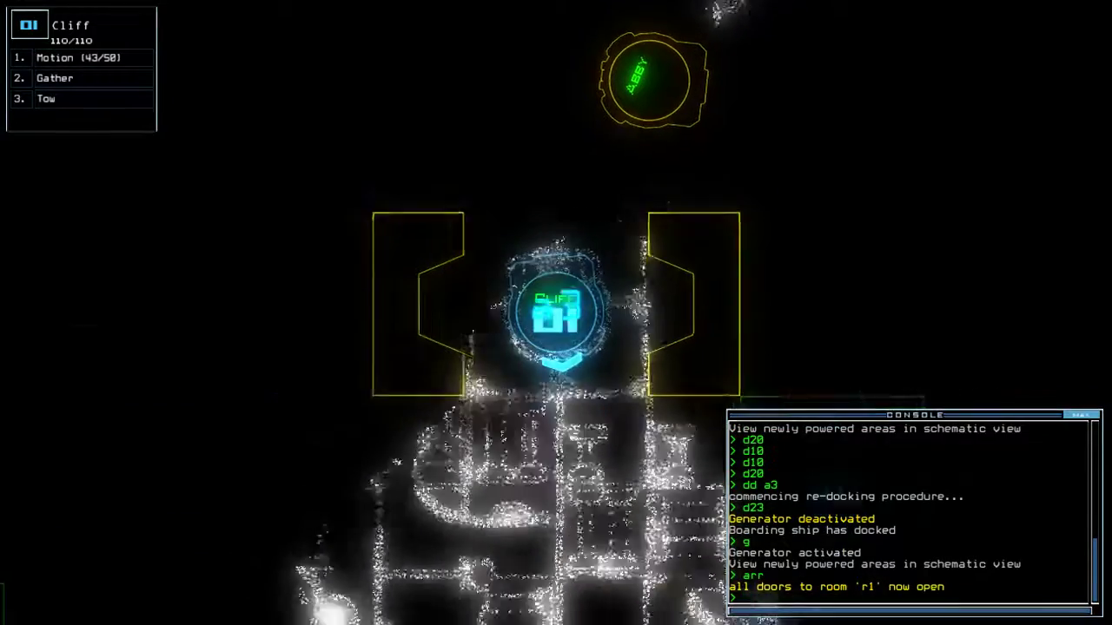
pyautogui.scroll(-5, 555, 312)
# Step: Operate door d6 for Cliff while checking the ship schematic during docking at a2
pyautogui.press('space')
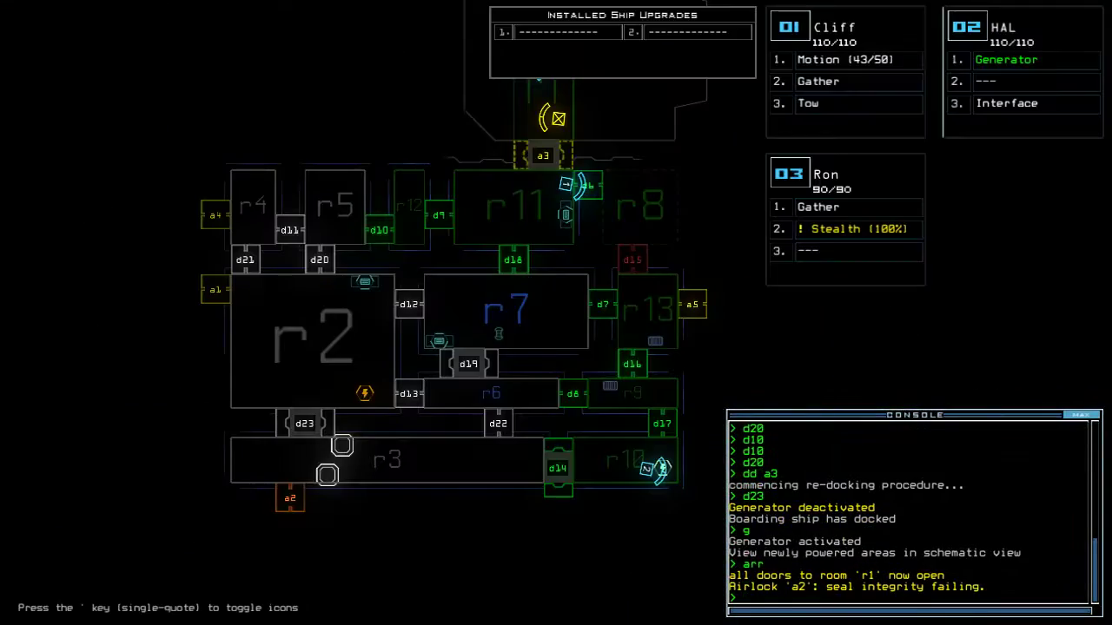
pyautogui.write('dd a2')
pyautogui.press('space')
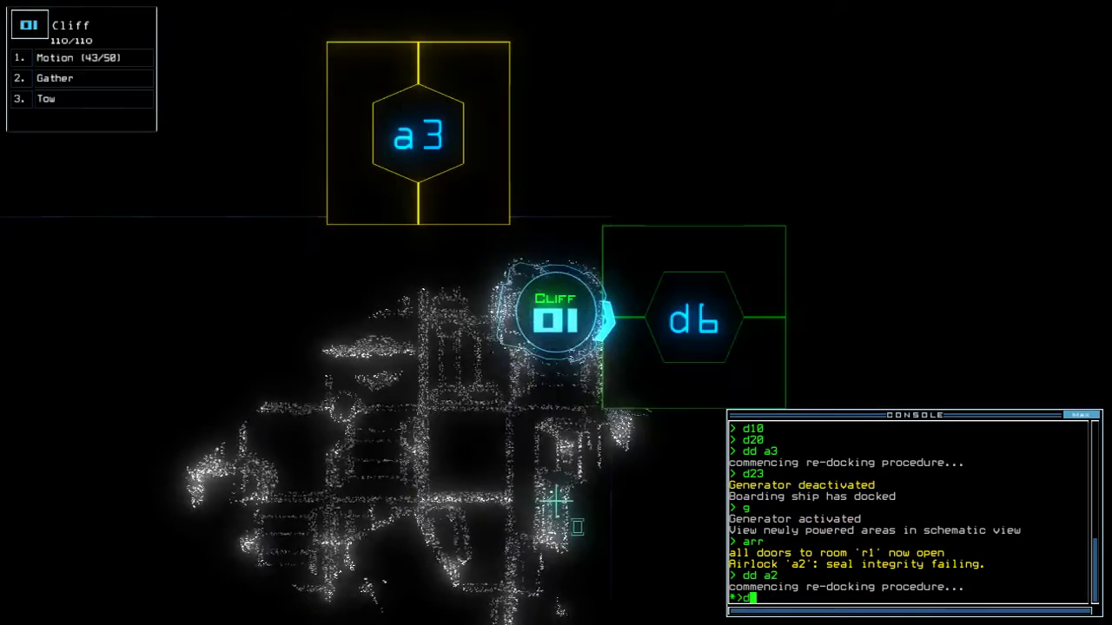
pyautogui.write('d')
pyautogui.press('Return')
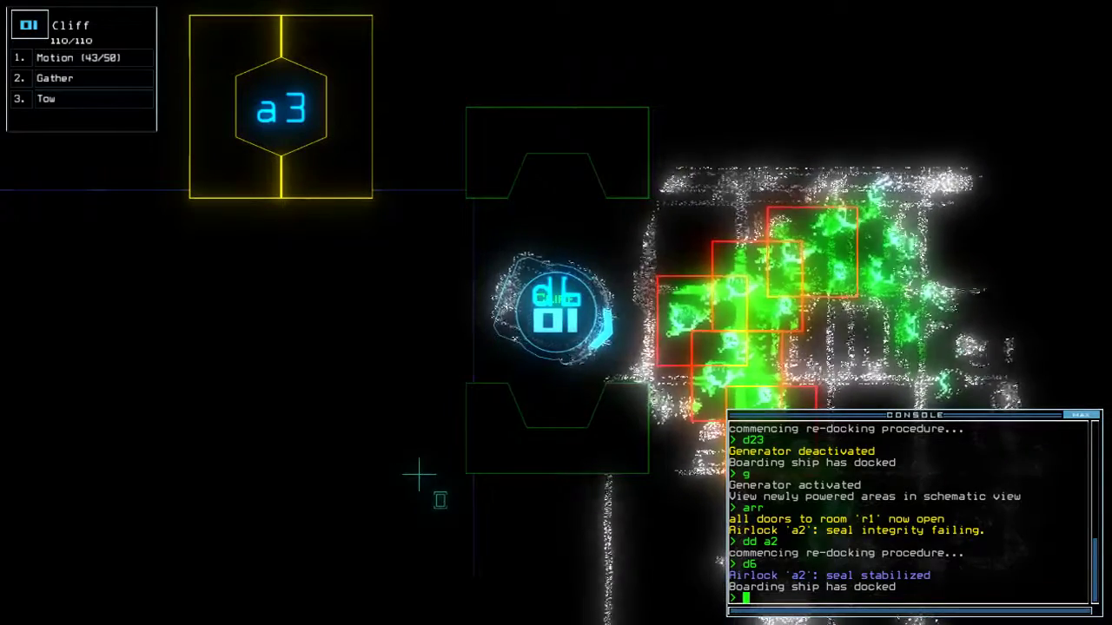
# Step: Re-dock the ship at airlock a3 and watch r1's doors on the schematic
pyautogui.press('space')
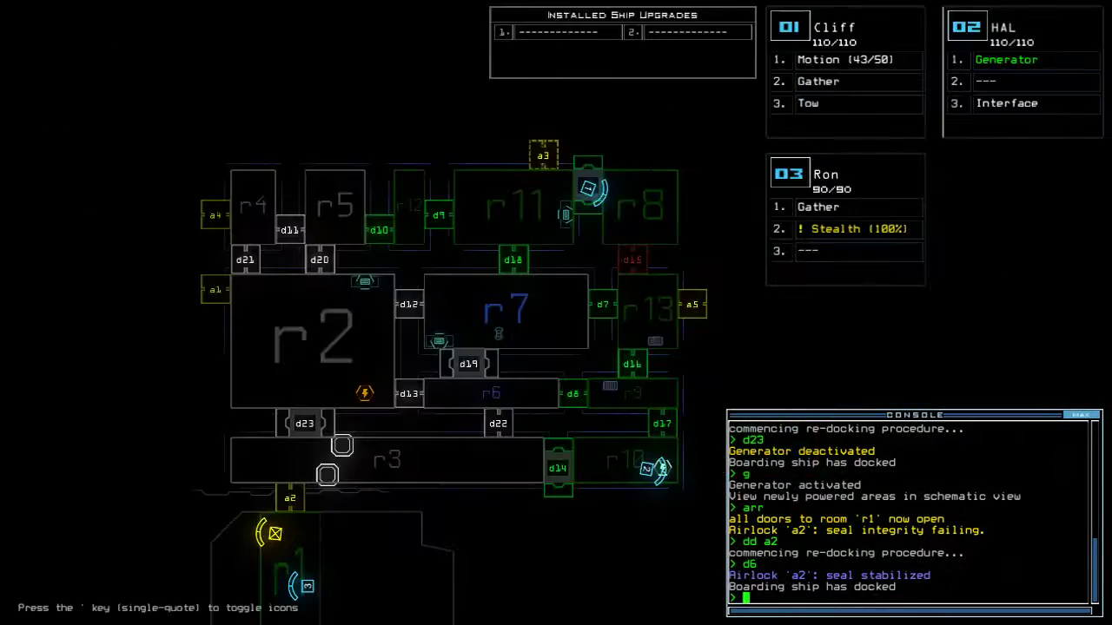
pyautogui.press('space')
pyautogui.write('dd a3')
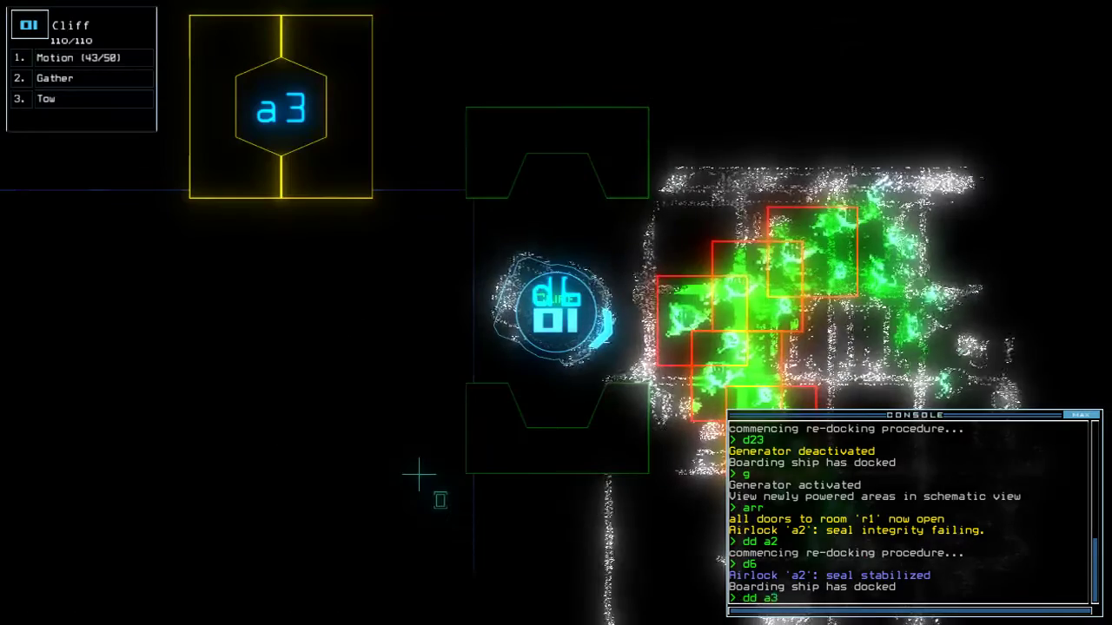
pyautogui.press('Return')
pyautogui.press('space')
pyautogui.write('arr')
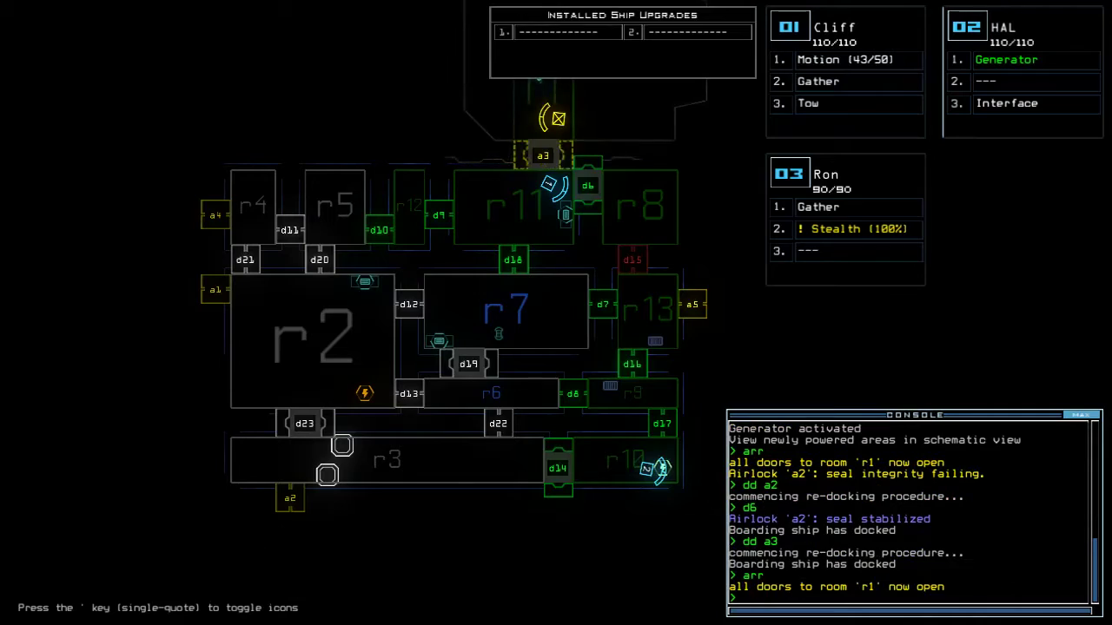
pyautogui.press('space')
pyautogui.write('ra')
# Step: Close all doors to room r1 and start the re-docking command
pyautogui.press('Return')
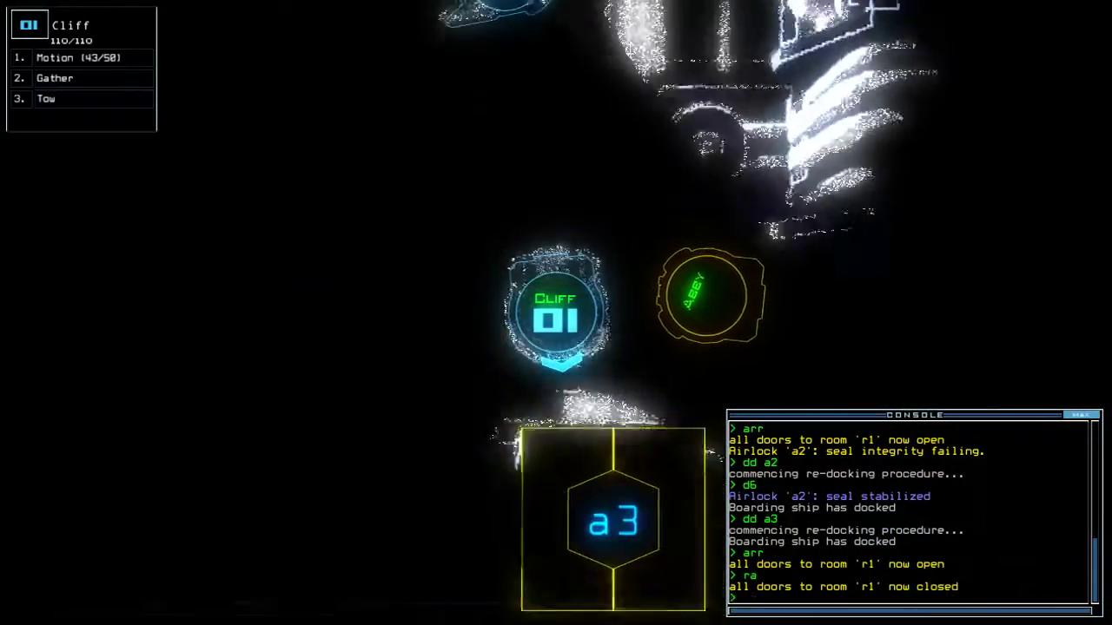
pyautogui.write('dd a1')
pyautogui.press('Return')
pyautogui.press('space')
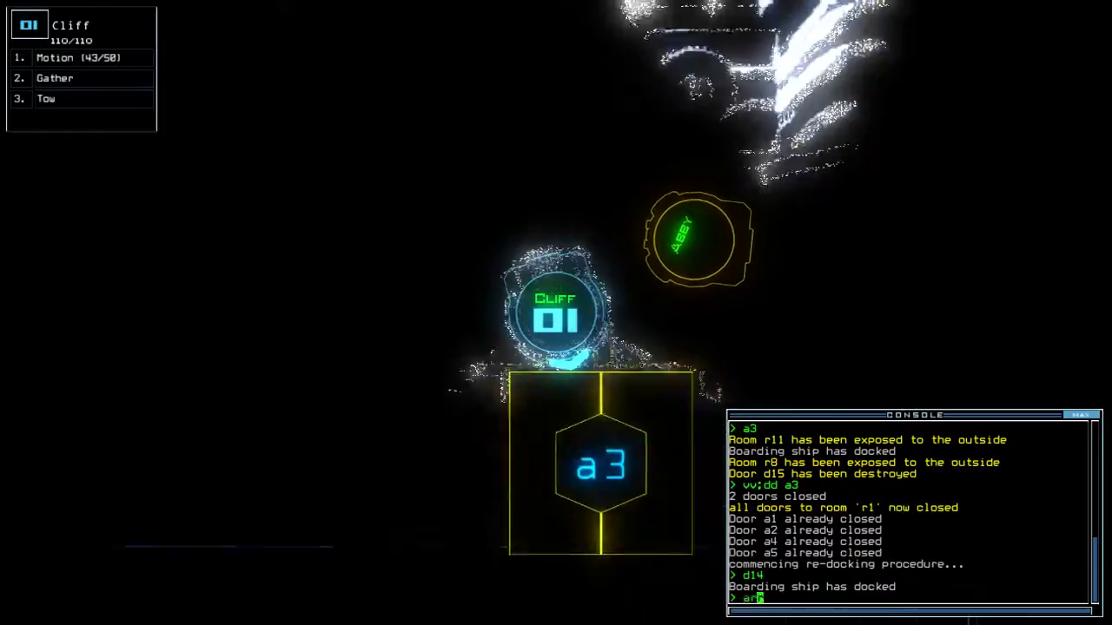
pyautogui.write('arr')
# Step: Reopen room r1's doors, operate door d6, and order re-docking at airlock a2
pyautogui.press('Return')
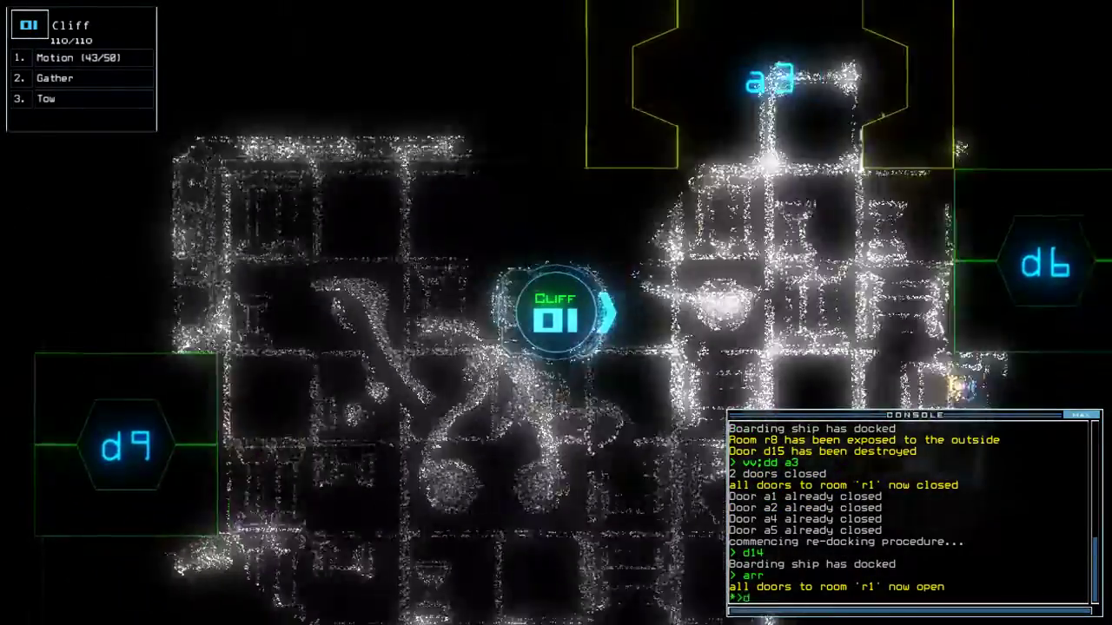
pyautogui.write('d6')
pyautogui.press('Return')
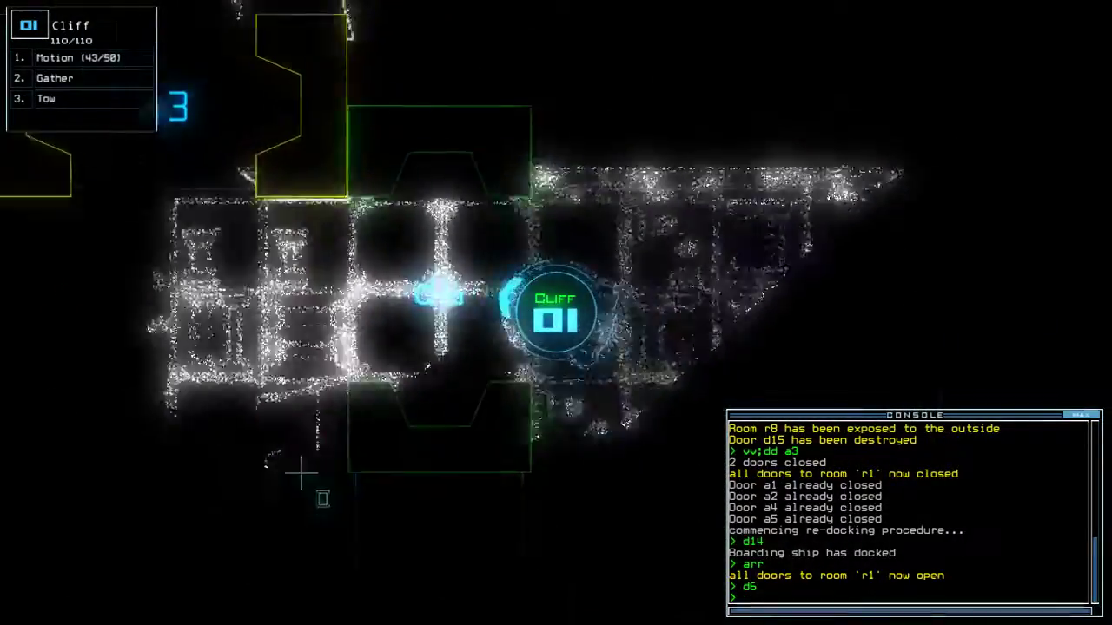
pyautogui.write('dd a2')
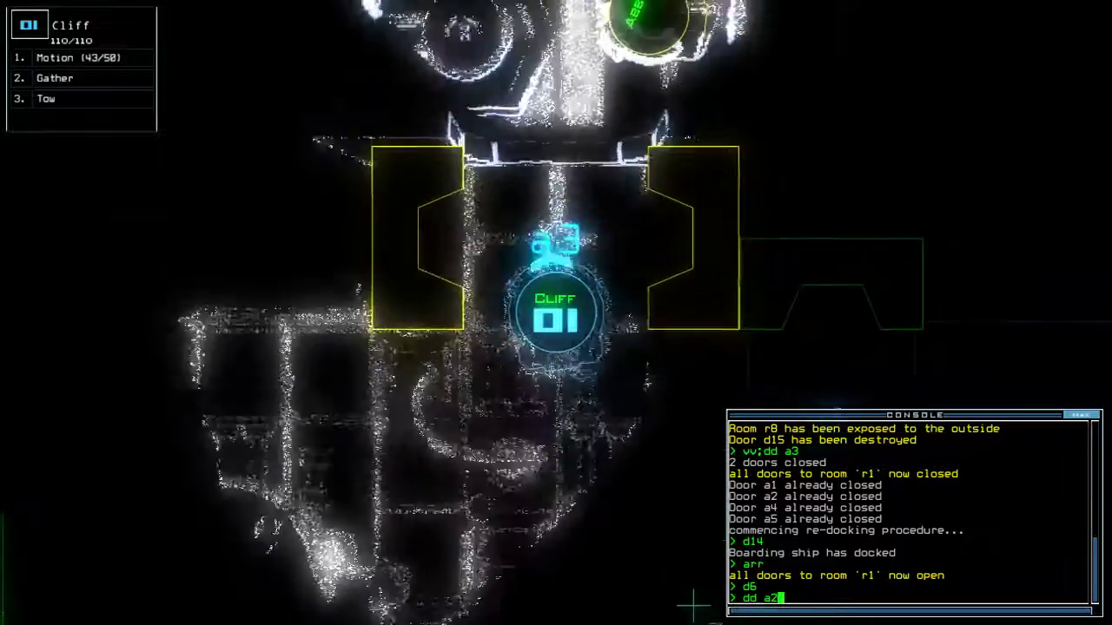
pyautogui.press('Return')
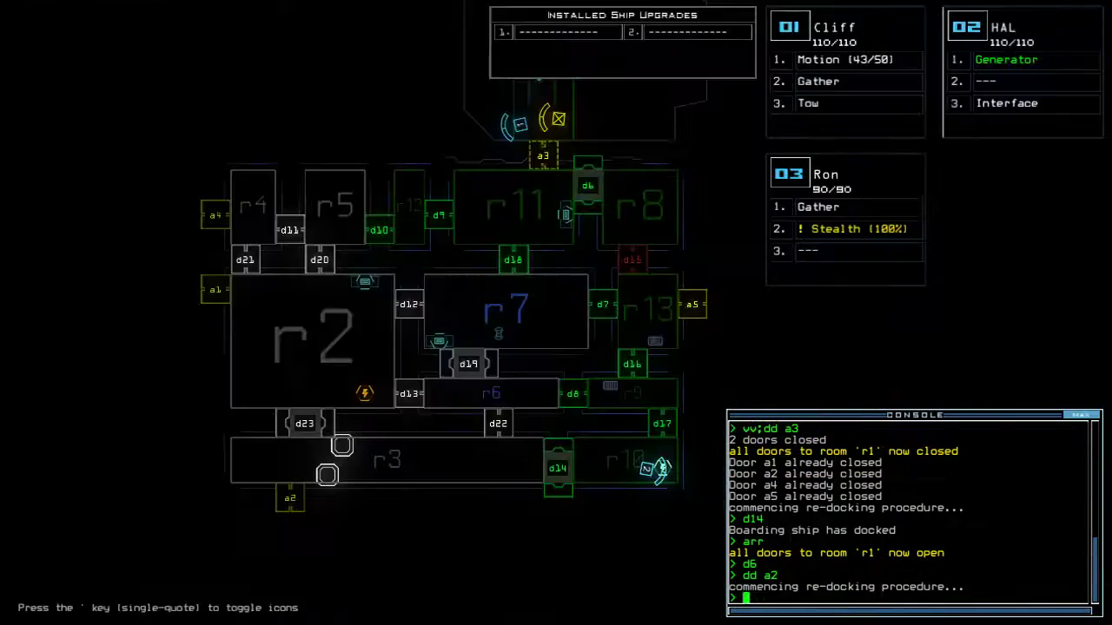
# Step: Drive HAL back to the ship at a2, open r1's doors, and close the module swap panel
pyautogui.press('Left')
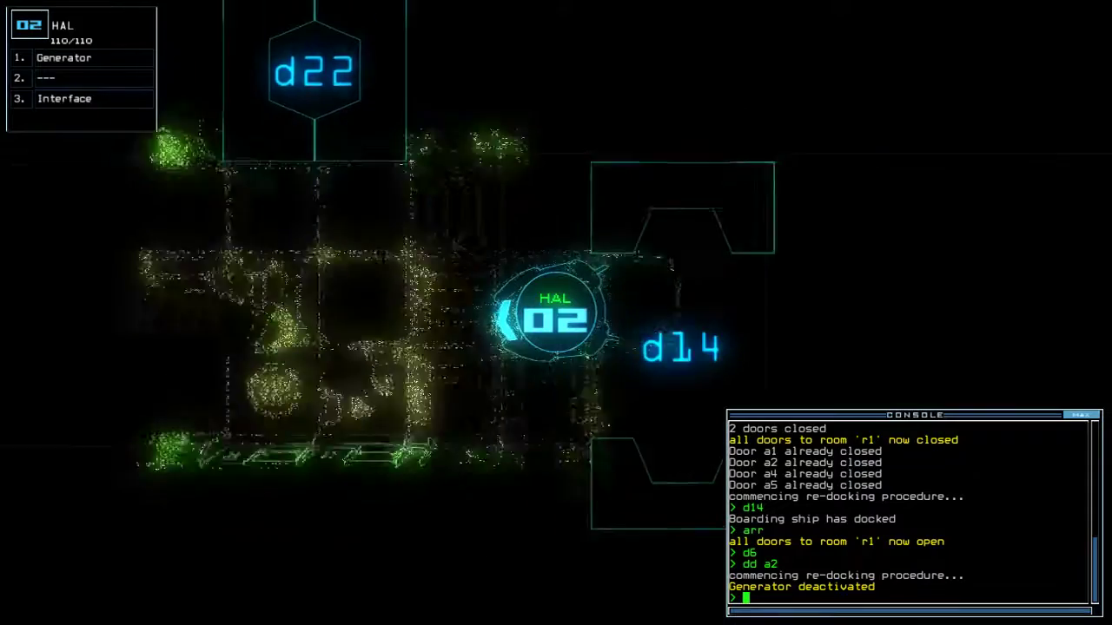
pyautogui.write('arr')
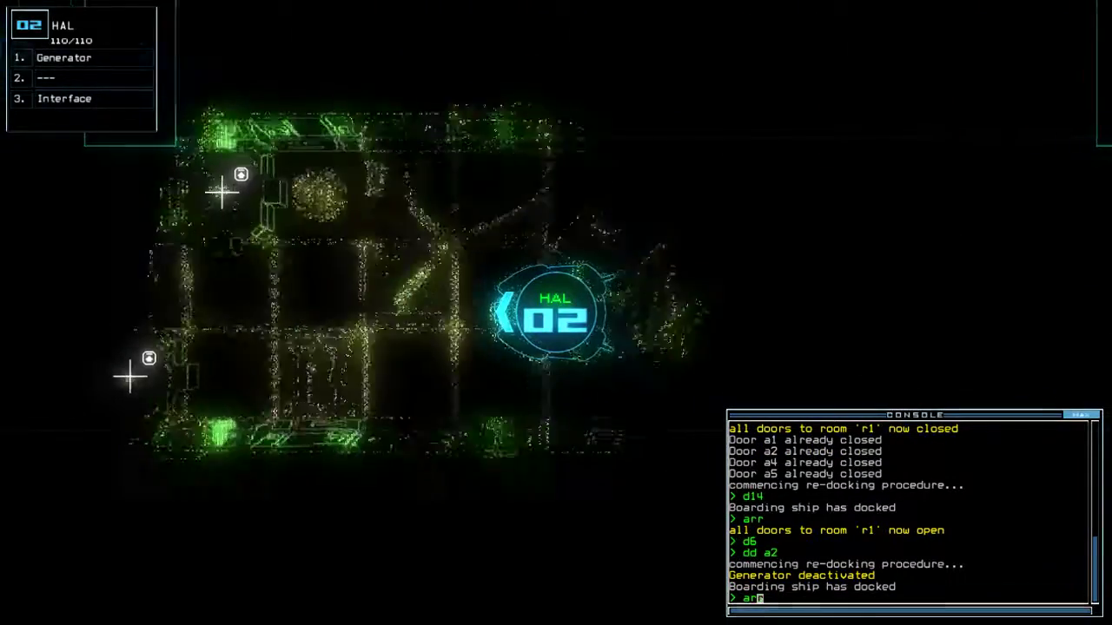
pyautogui.press('Return')
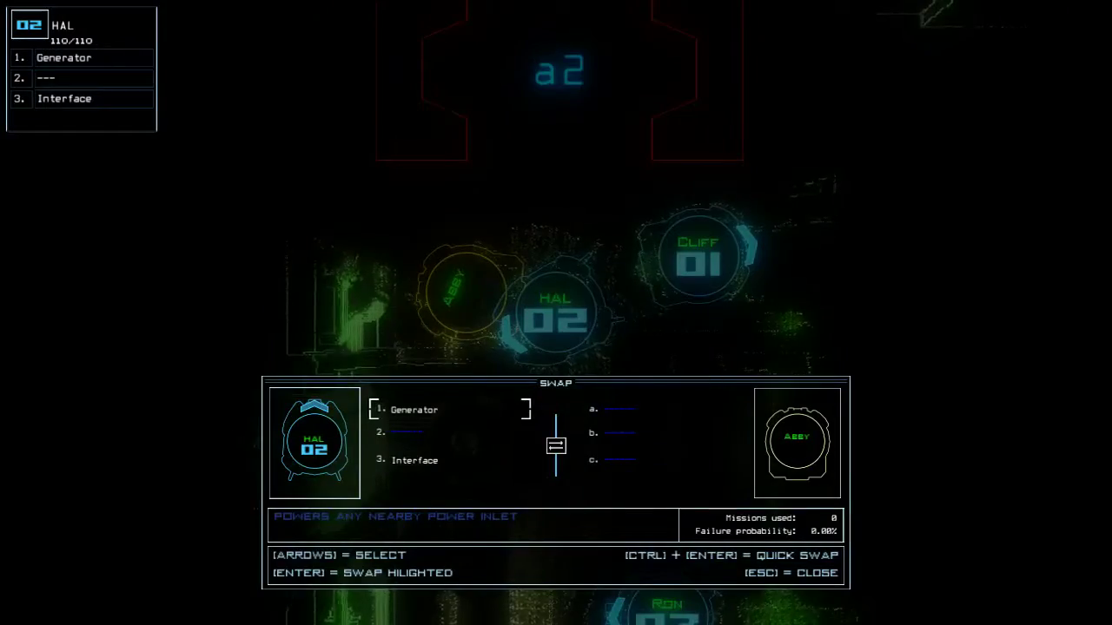
pyautogui.press('Escape')
pyautogui.write('oot')
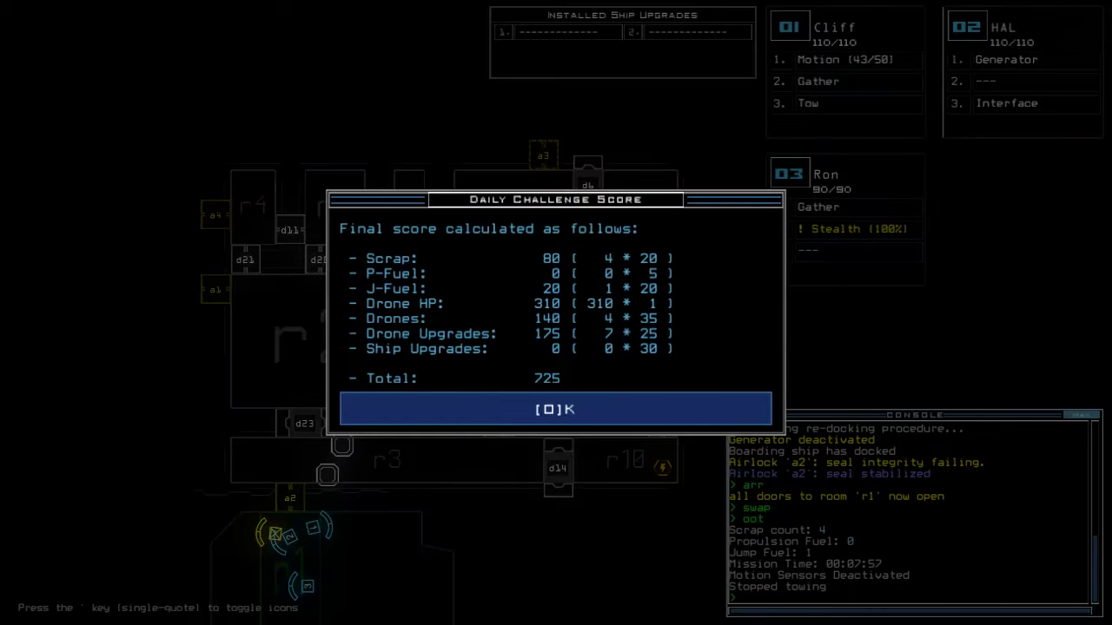
# Step: Dismiss the Daily Challenge Score summary totalling 725
pyautogui.press('Return')
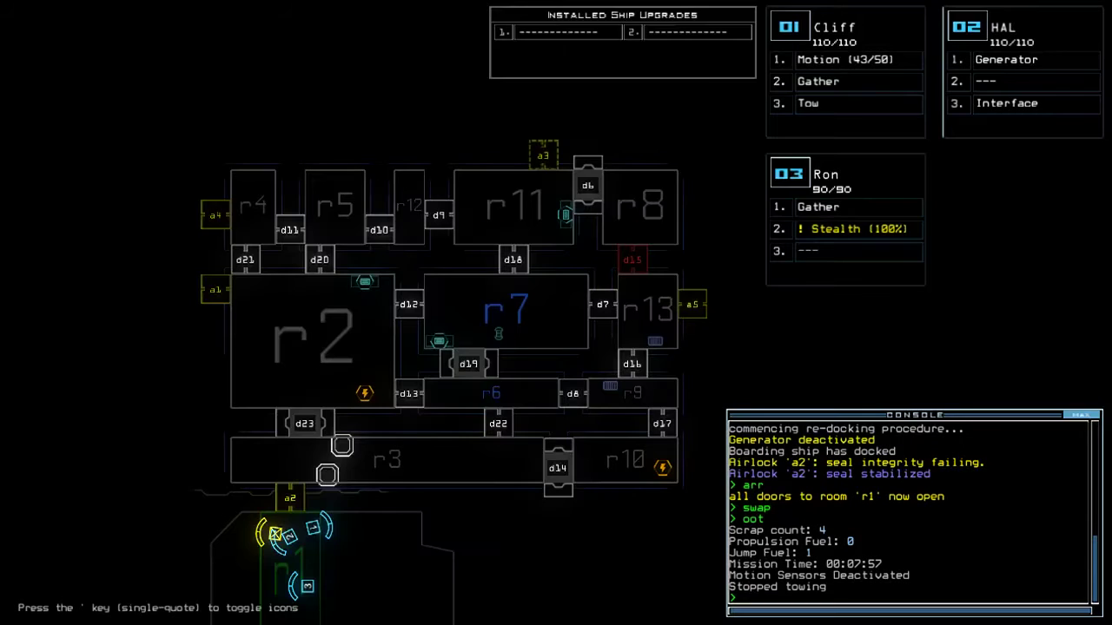